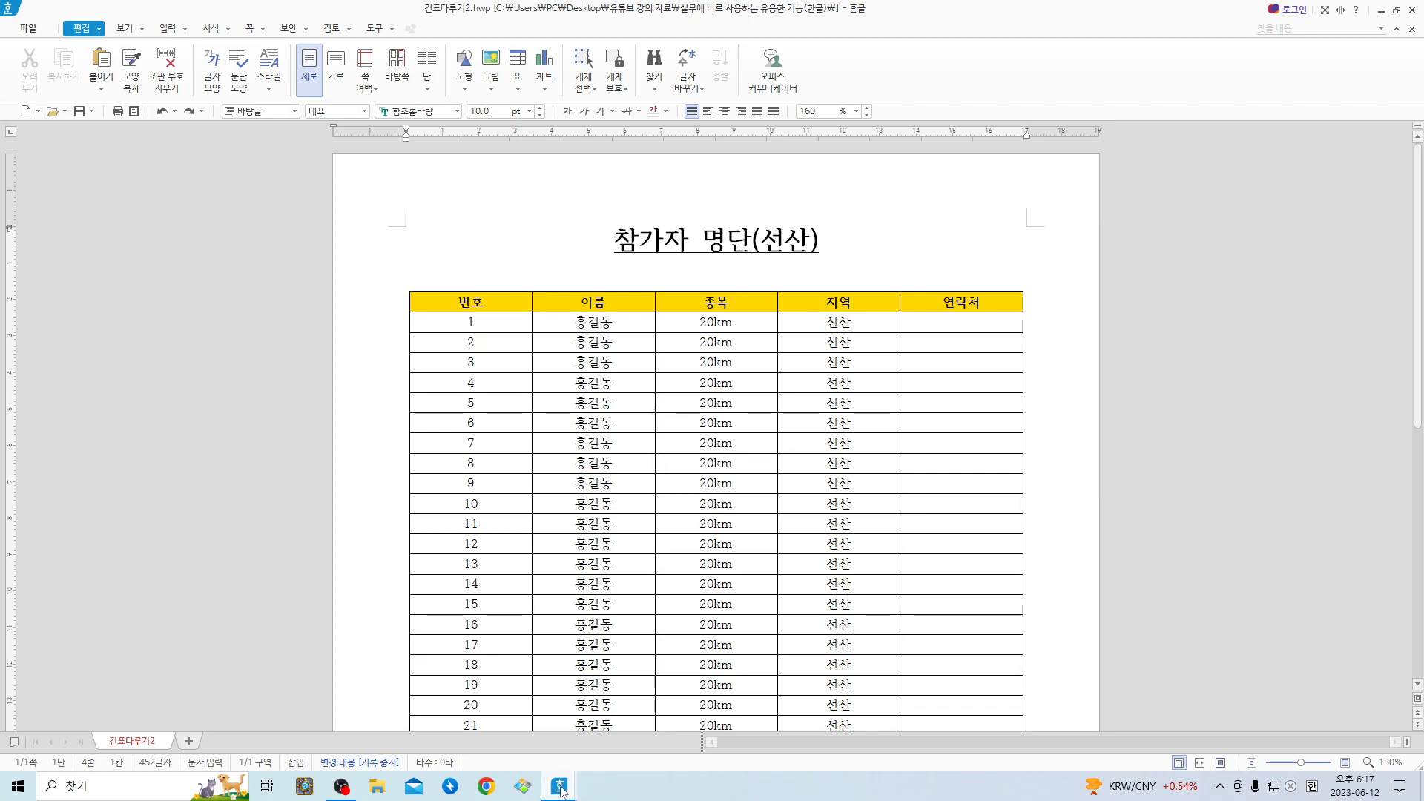
Look at the 선산, 구미 and 김천 participant lists, each open in its own document window.
click(419, 733)
click(564, 785)
click(590, 724)
scroll(660, 557, up, 5)
scroll(661, 557, up, 2)
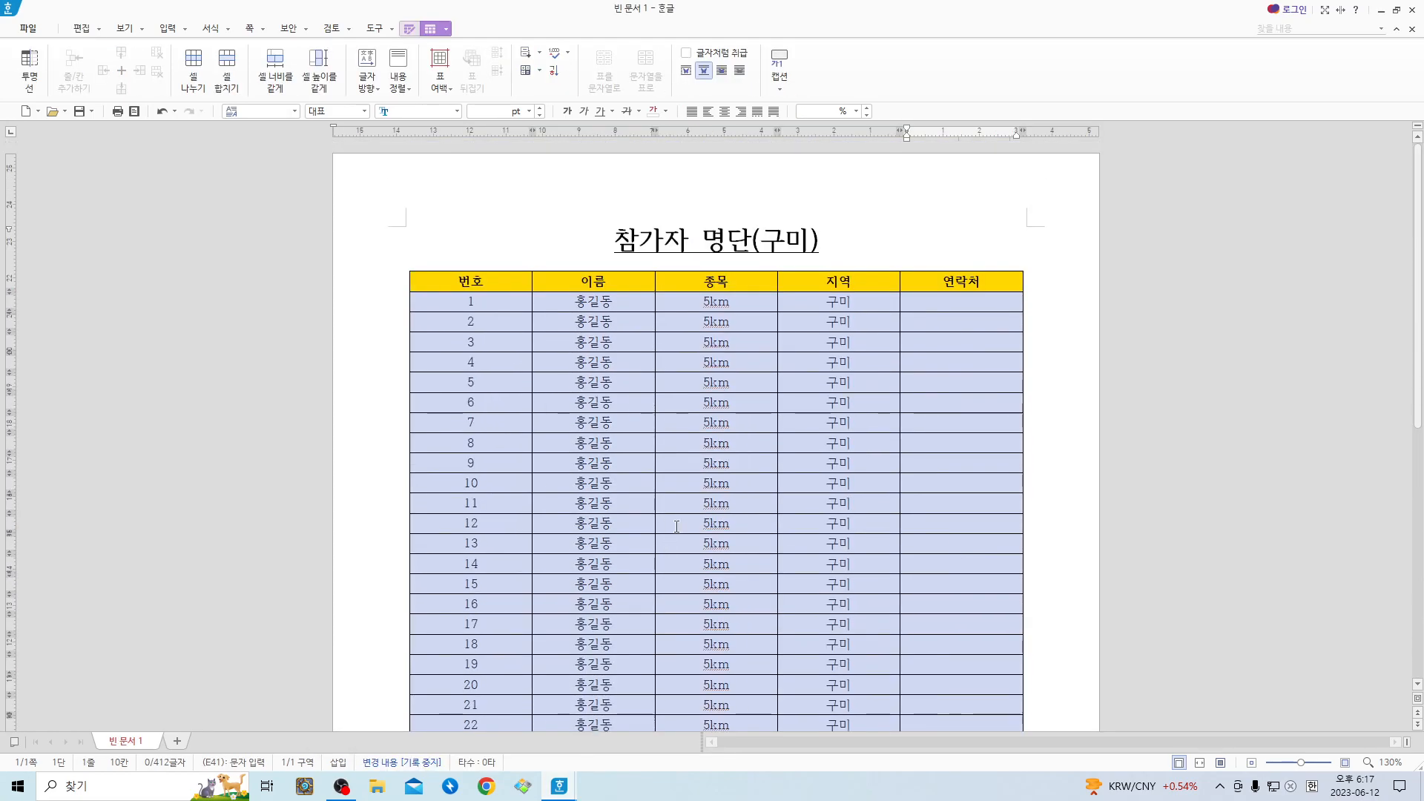
click(570, 791)
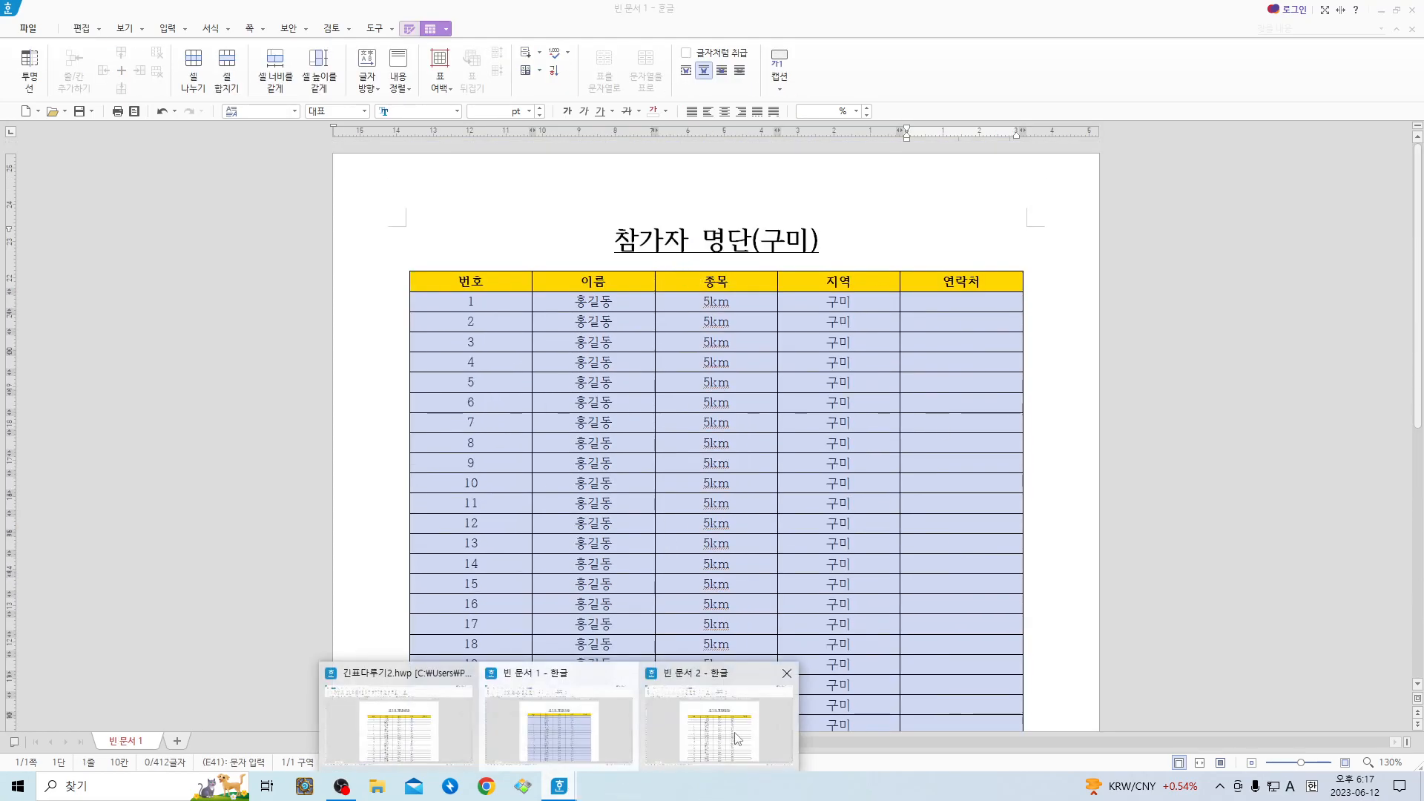
click(739, 738)
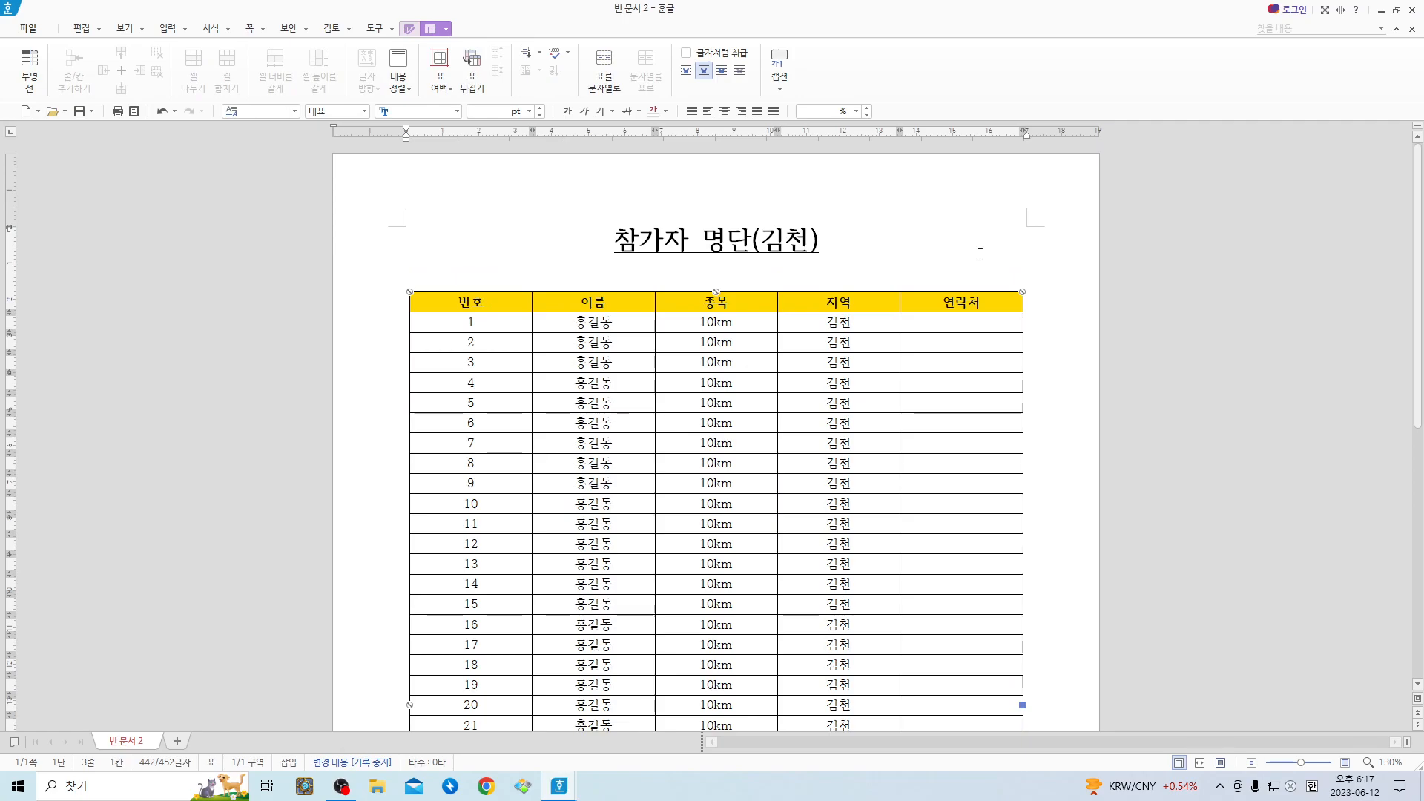
click(946, 247)
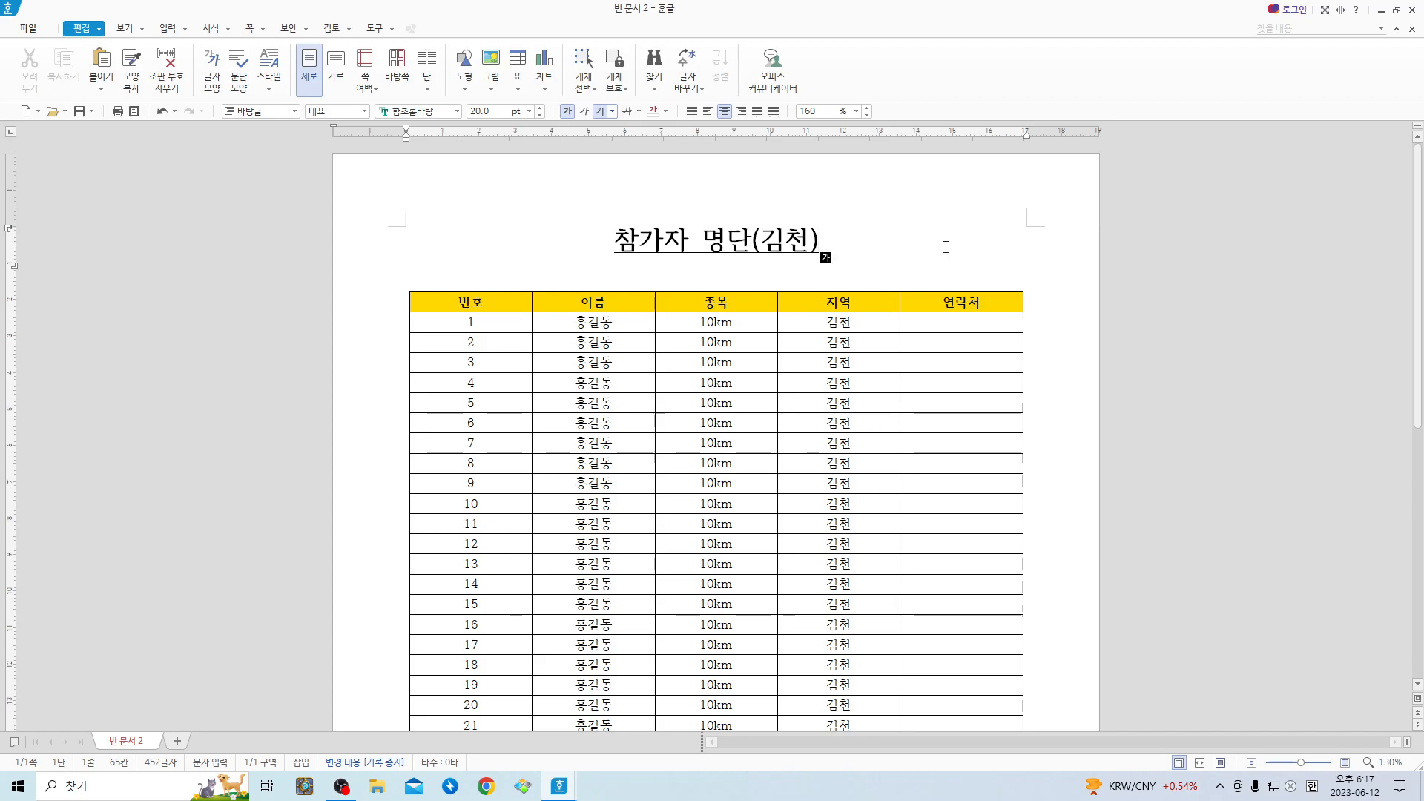
click(559, 787)
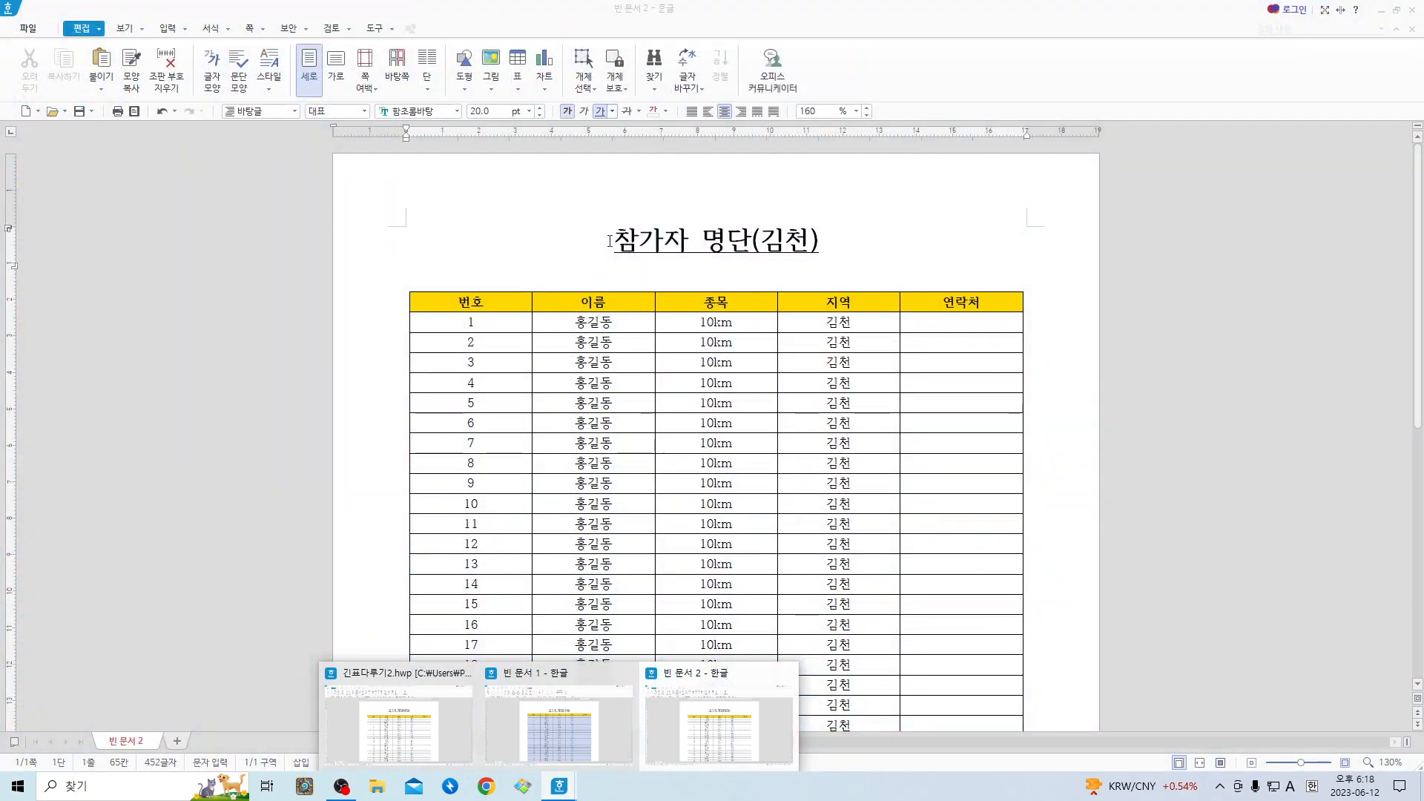
click(610, 241)
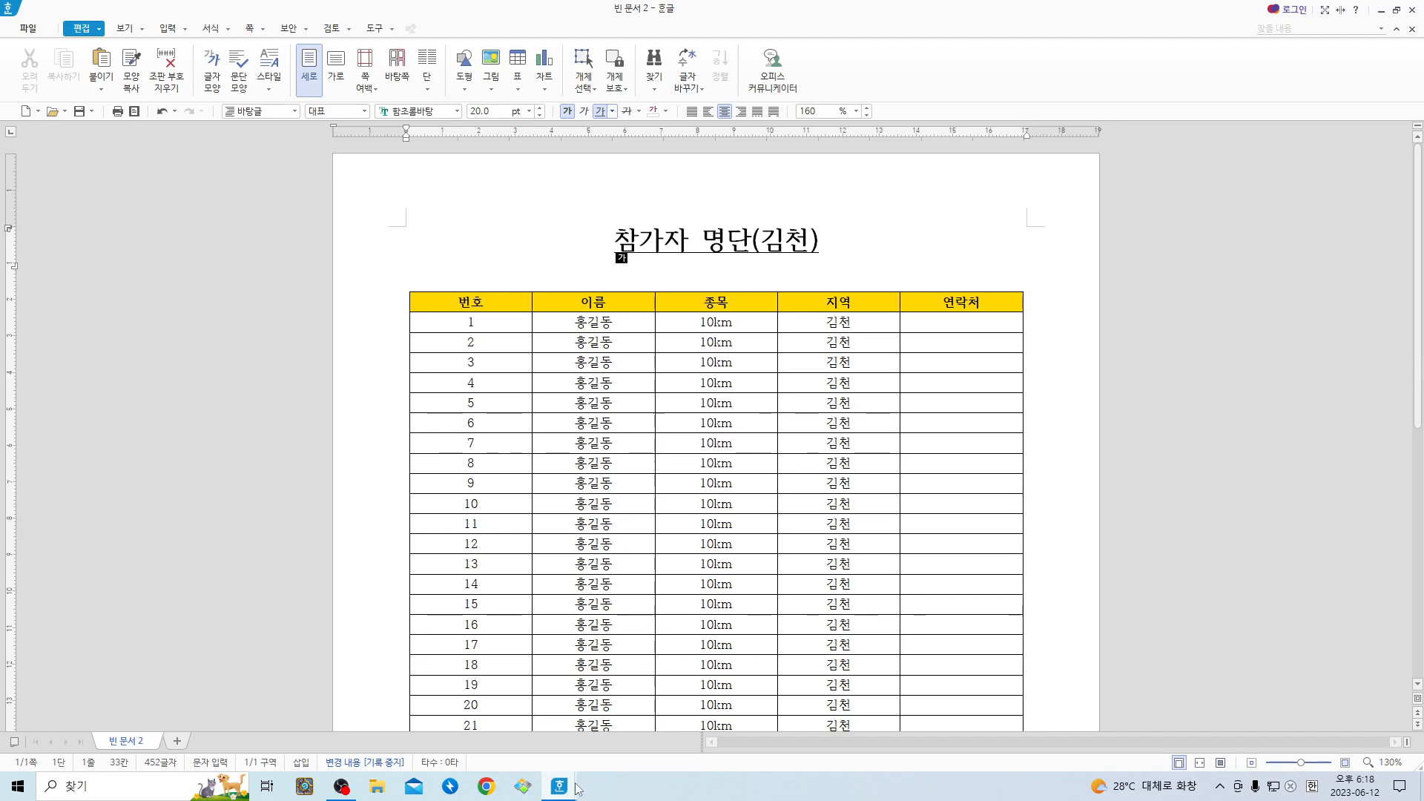
Switch through 긴표다루기2.hwp, 빈 문서 1 and 빈 문서 2, ending in row 11 of the 김천 list.
mouse_move(564, 791)
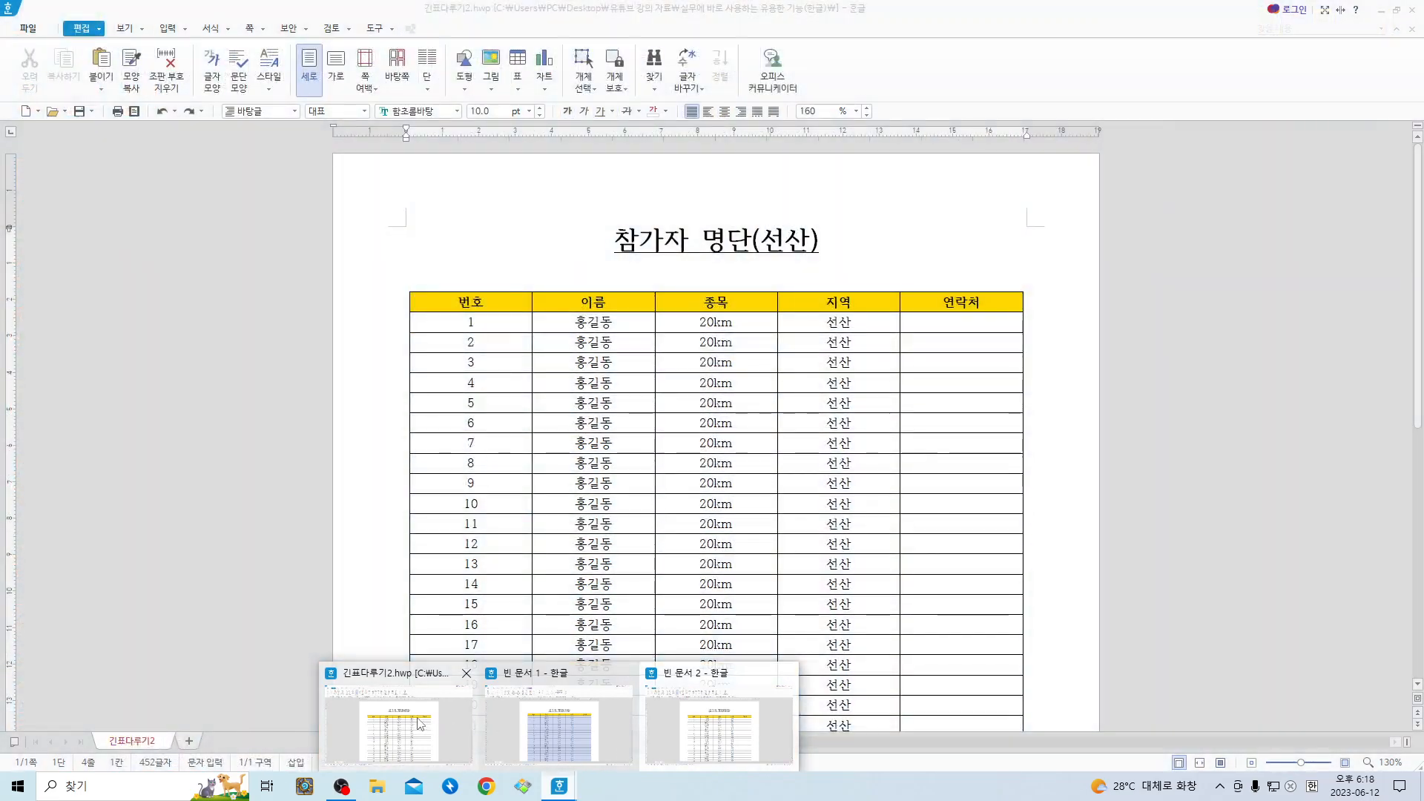
click(439, 724)
click(558, 786)
click(549, 722)
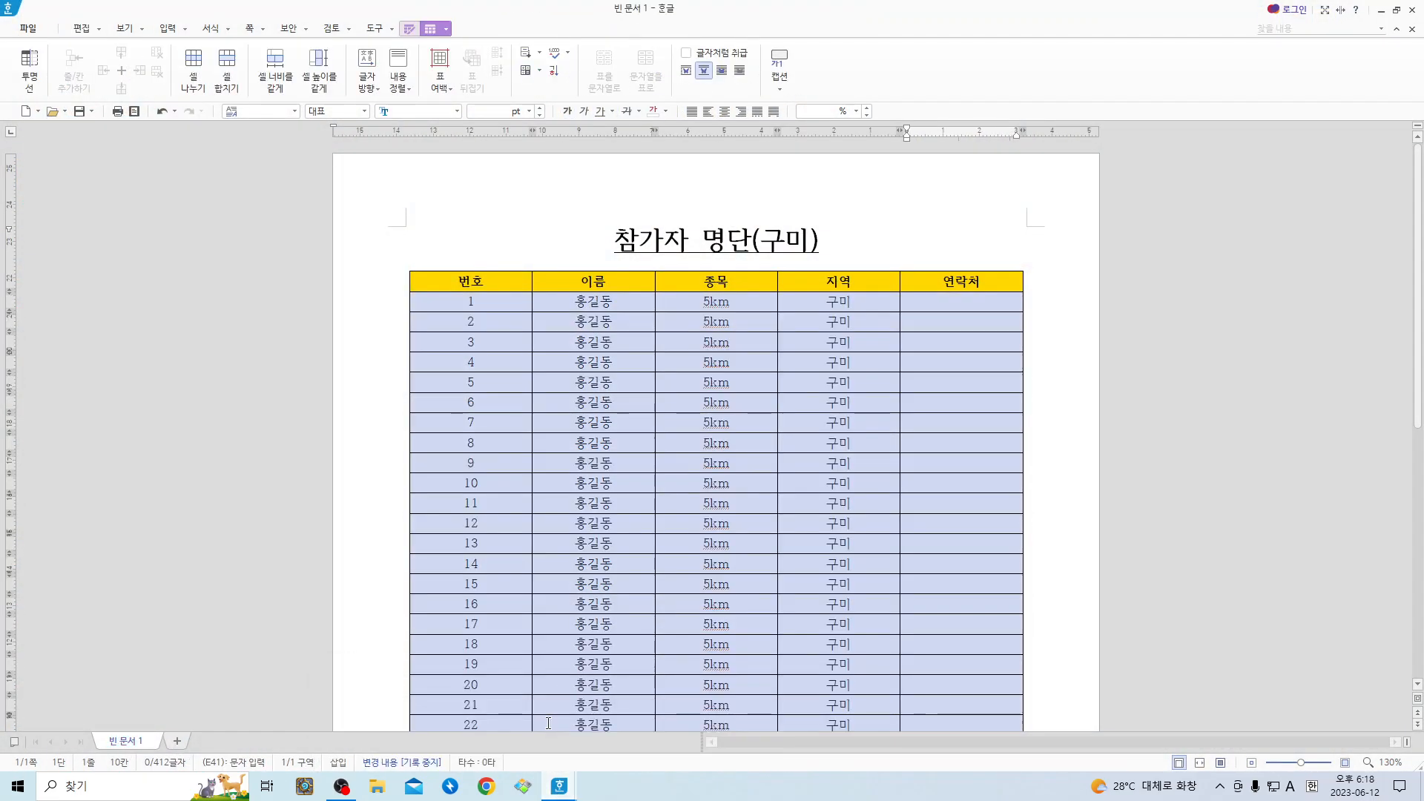
click(560, 787)
click(704, 731)
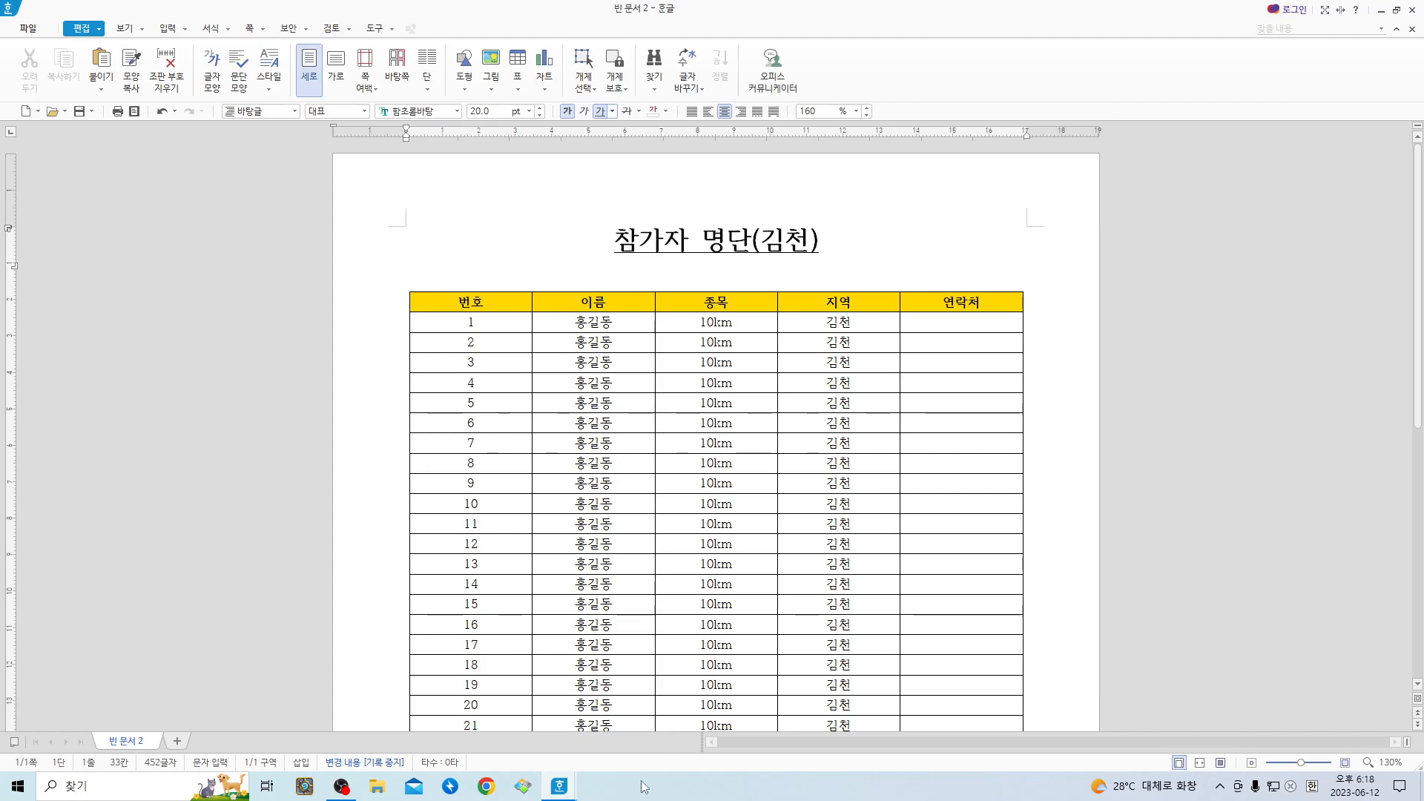
click(560, 787)
click(616, 533)
click(619, 524)
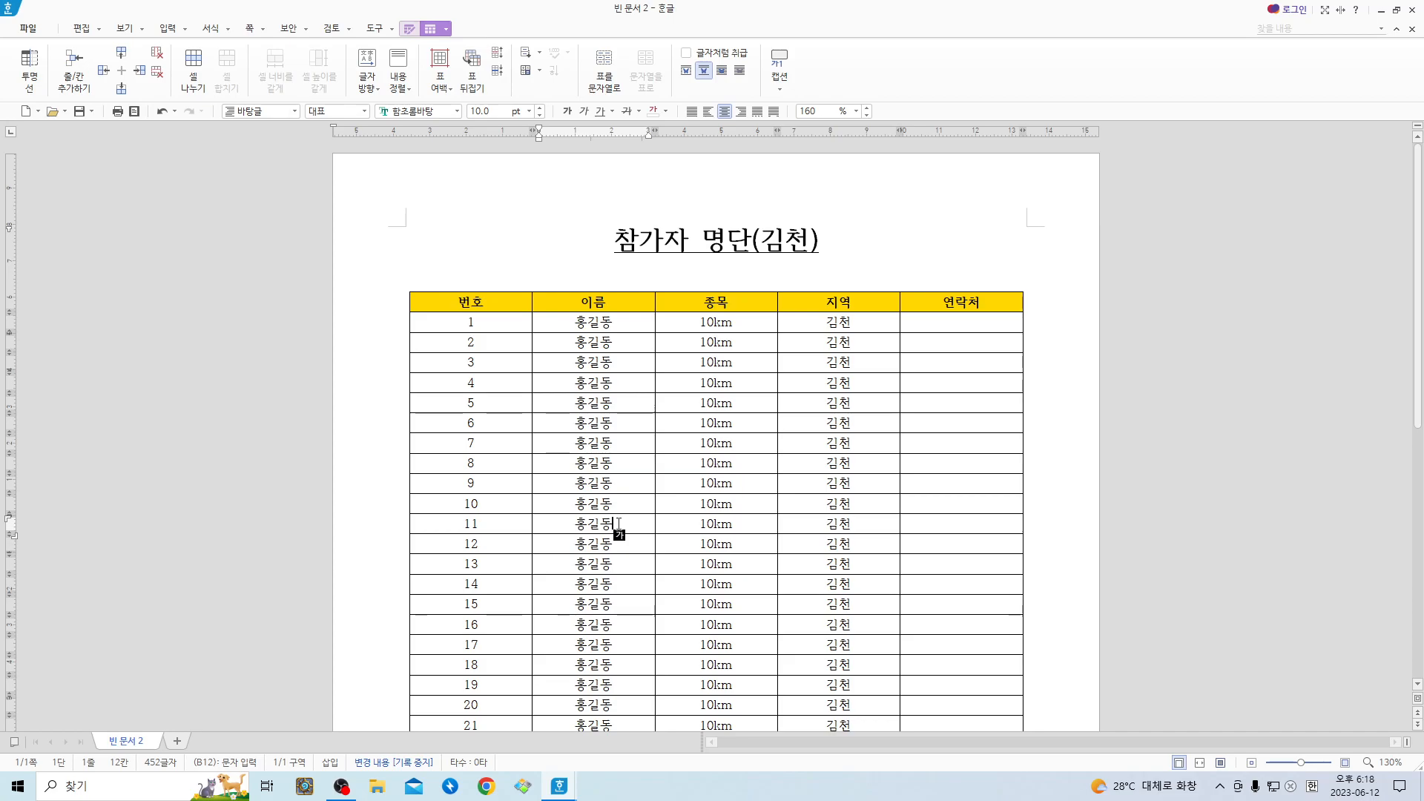
Tile all open windows on the desktop with the 창 가로 정렬 보기 arrangement.
click(1396, 9)
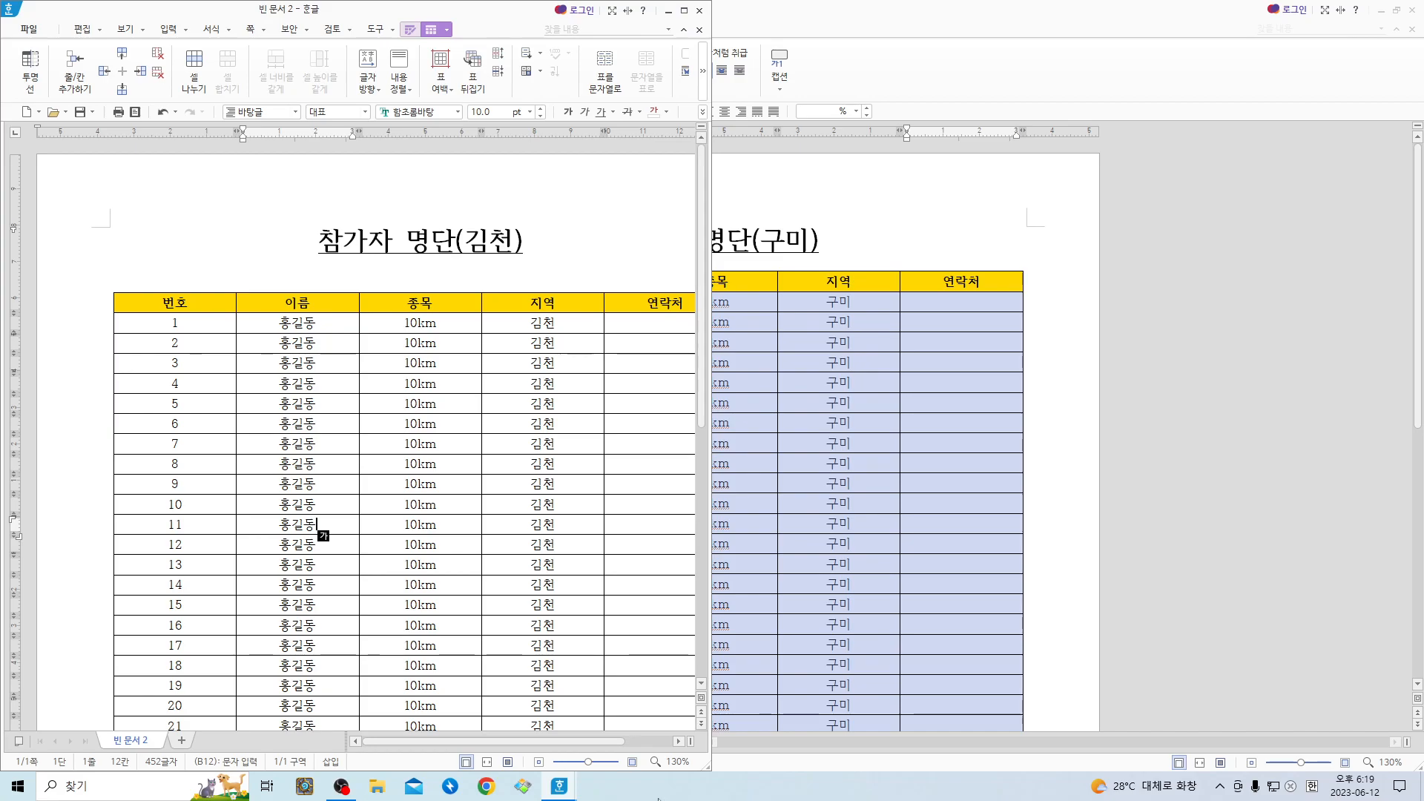
click(684, 11)
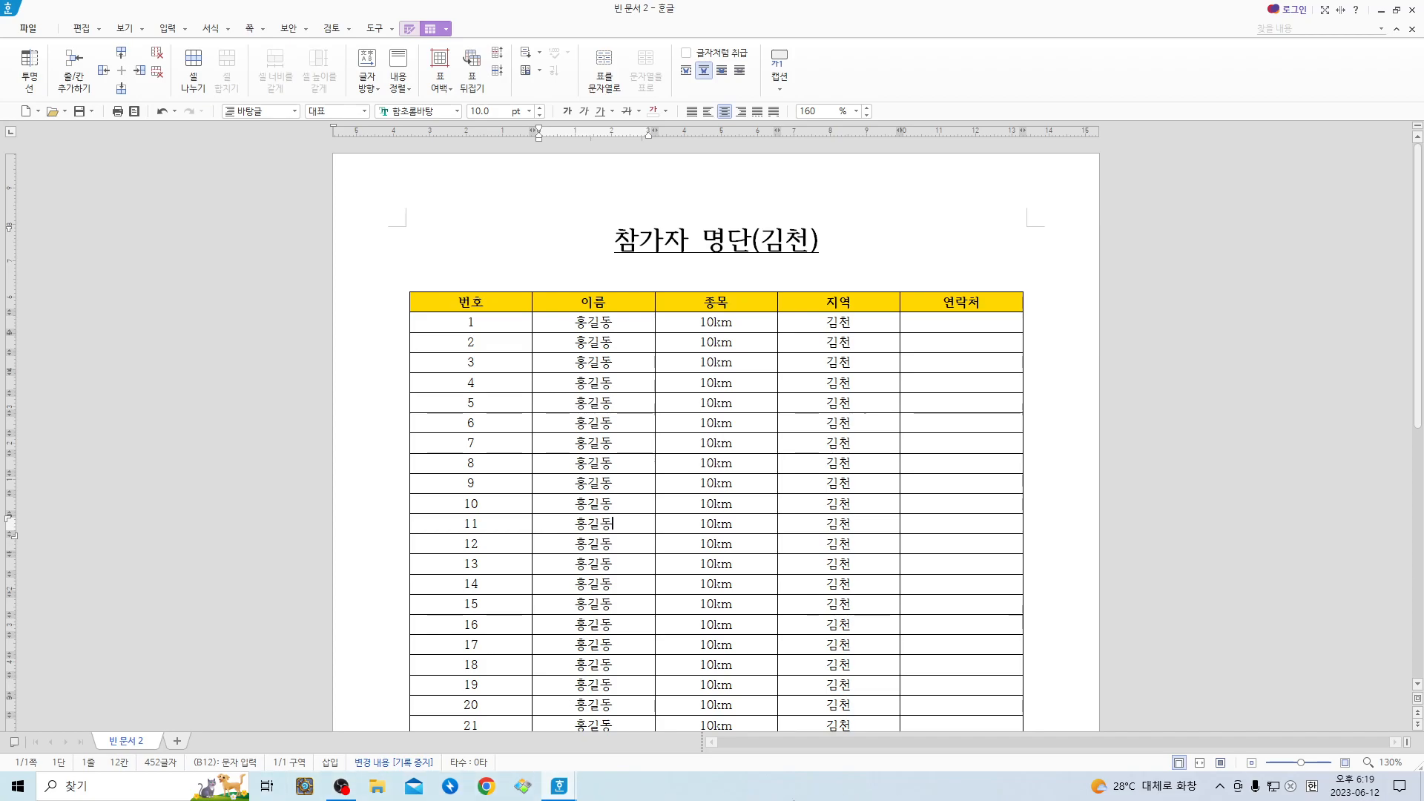
right_click(661, 792)
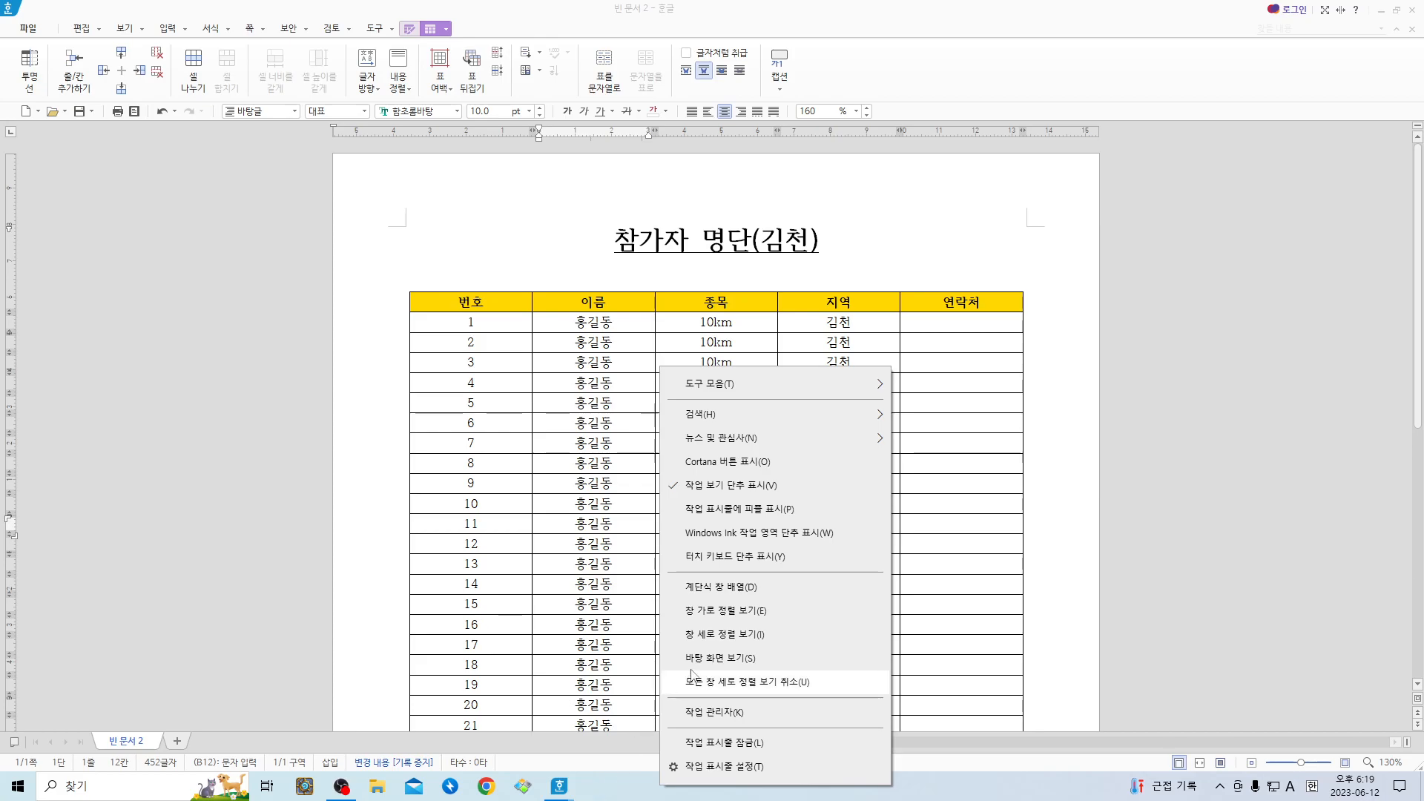
click(725, 612)
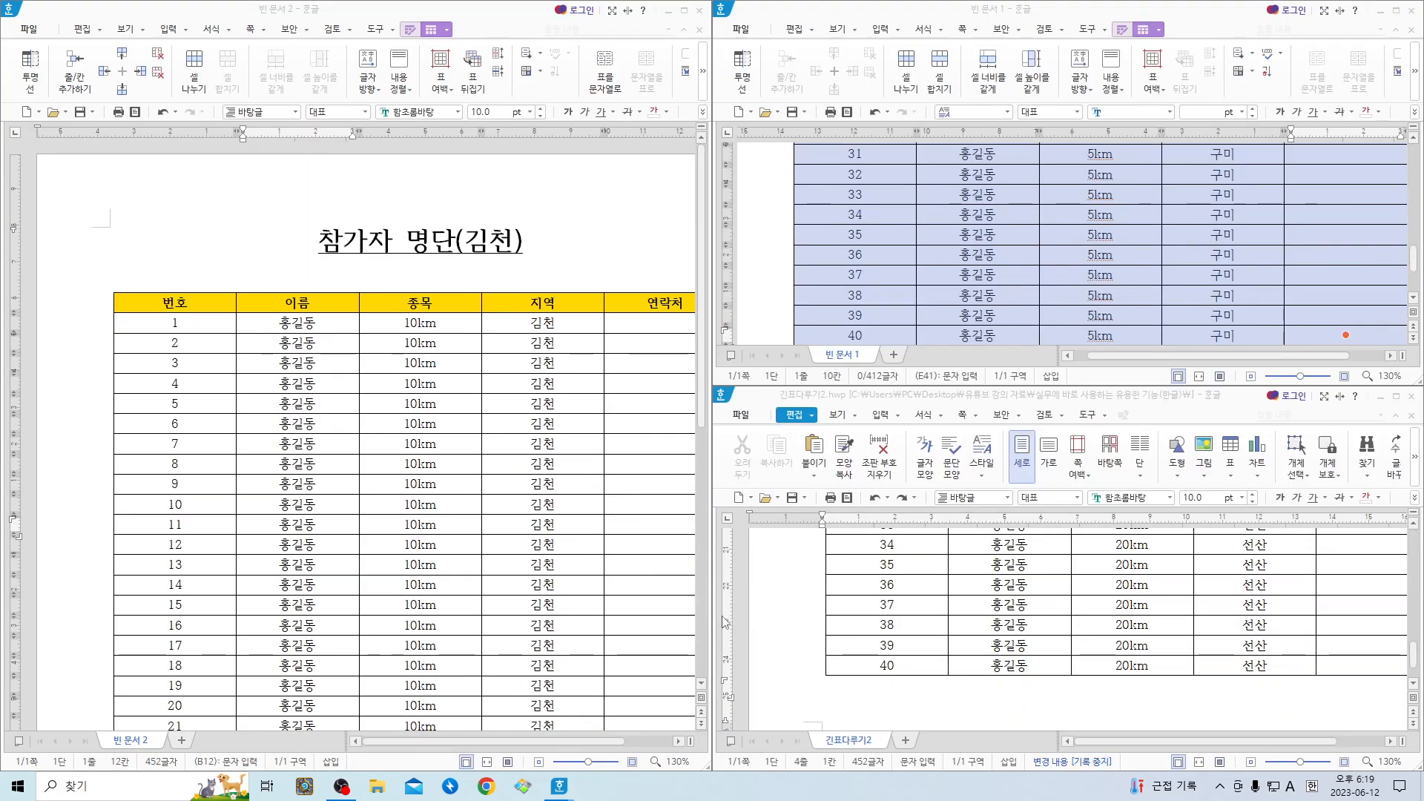
click(571, 552)
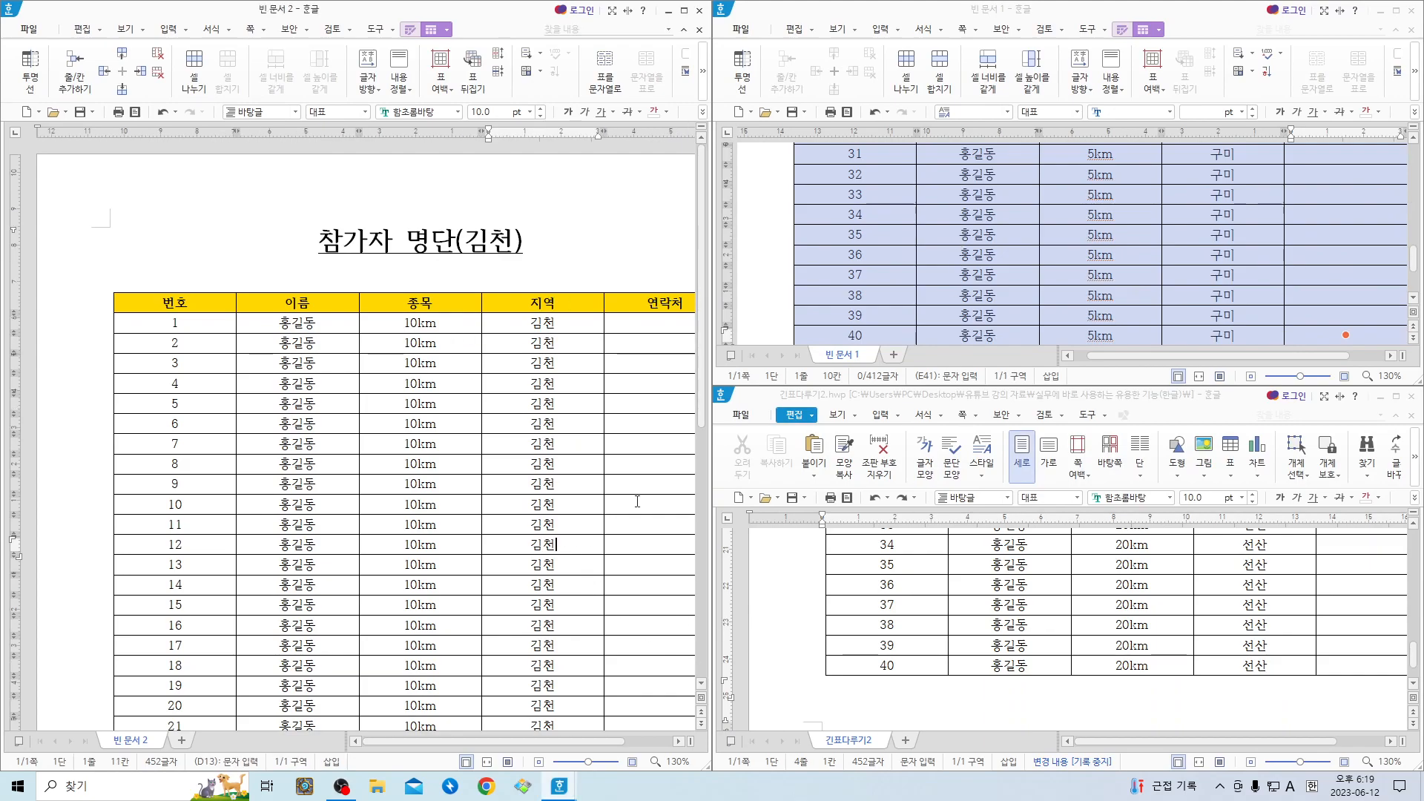
Rearrange the desktop windows with 창 세로 정렬 보기 and look through the 김천 list.
right_click(664, 790)
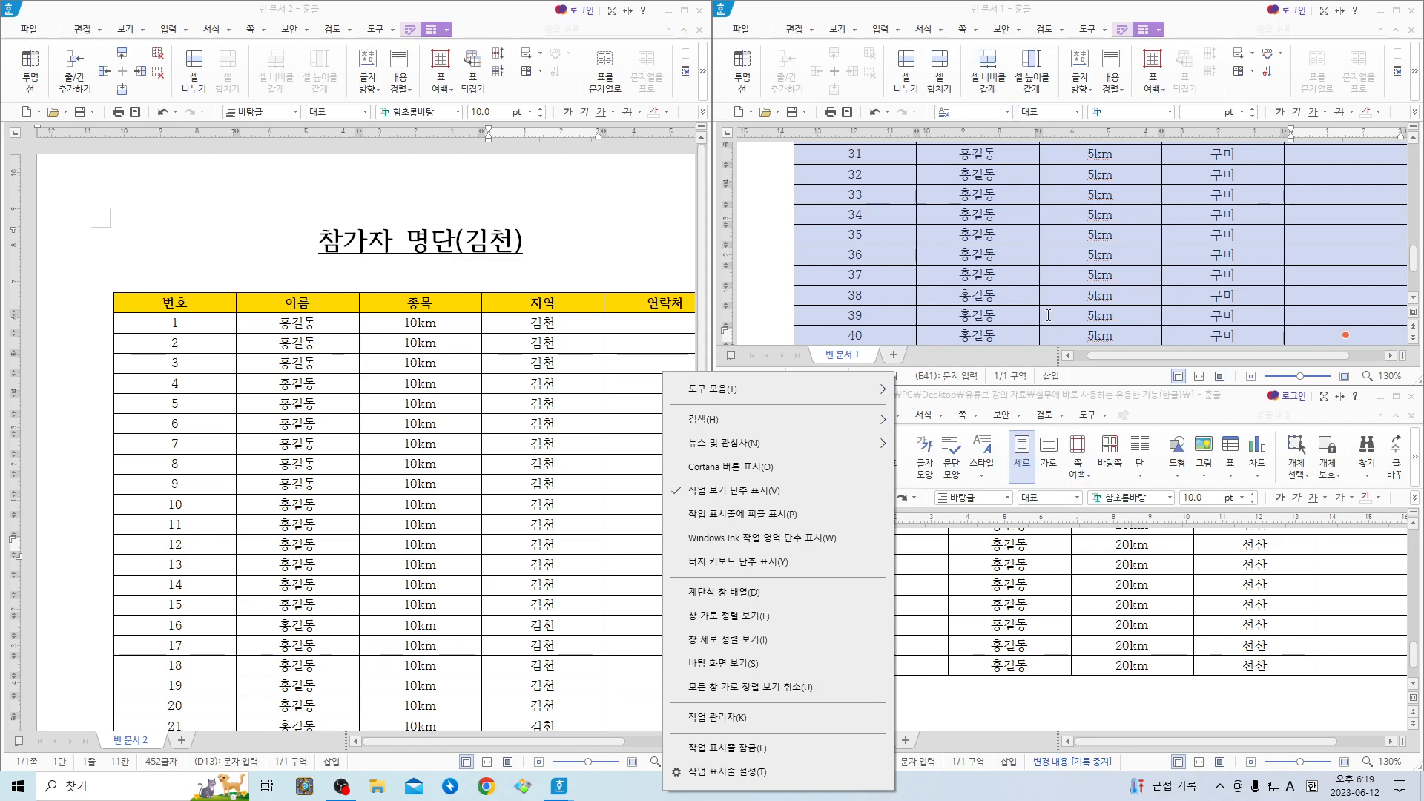
click(796, 640)
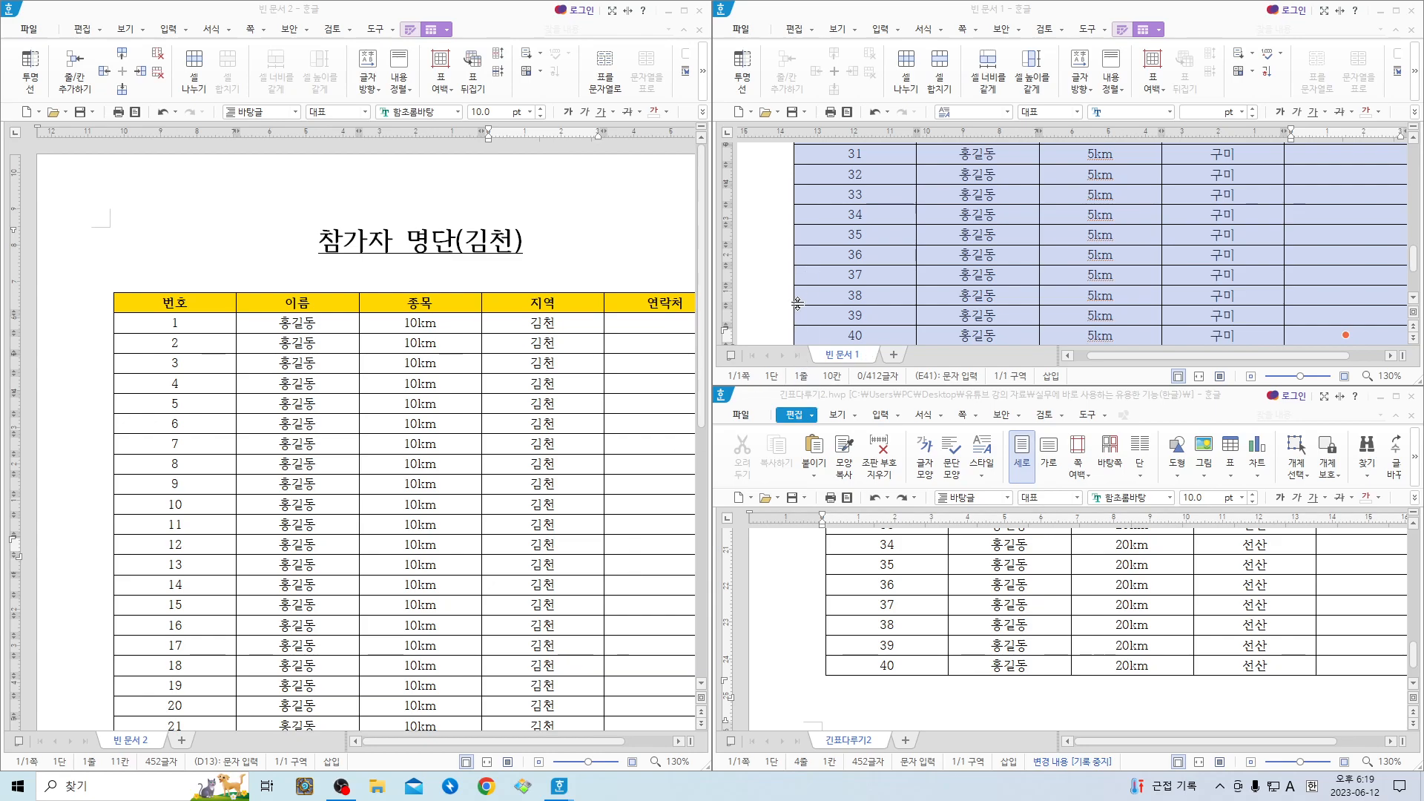
click(546, 404)
scroll(551, 511, down, 5)
scroll(551, 510, up, 5)
Clear the cell selection in the 구미 list and show its title and first rows.
click(1033, 284)
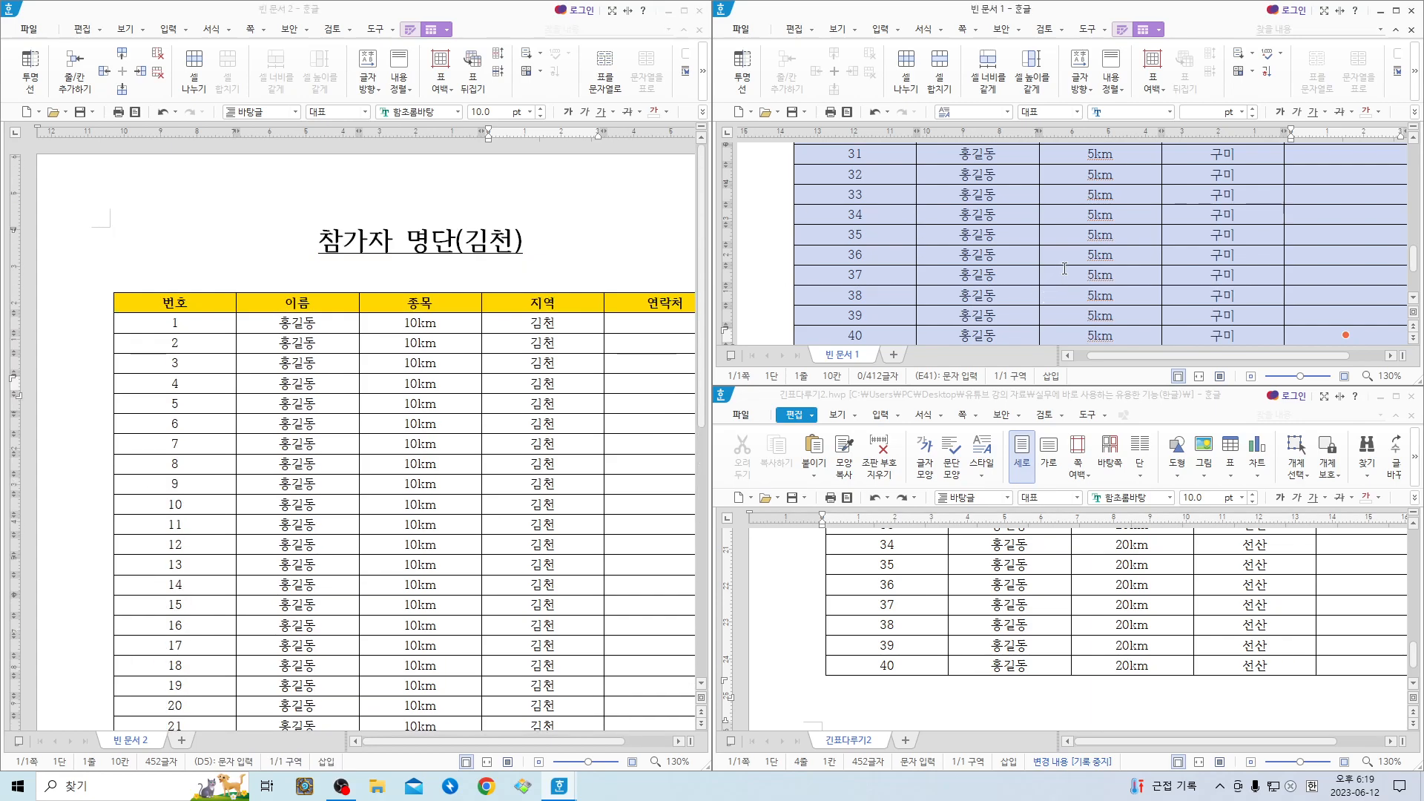
click(1067, 279)
scroll(1068, 284, up, 5)
scroll(1068, 283, up, 5)
scroll(1068, 284, down, 2)
scroll(1070, 283, up, 2)
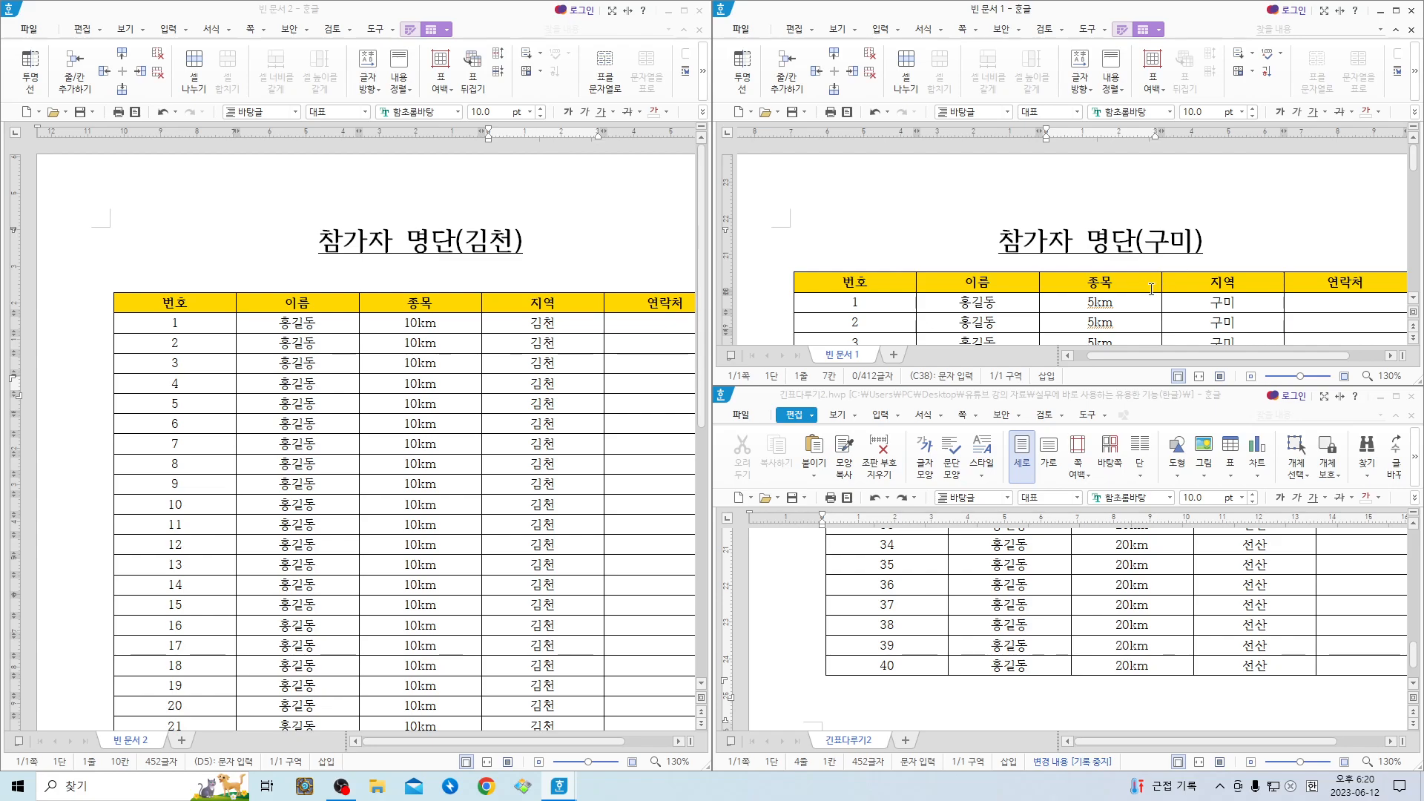
Cascade the document windows with 겹치게 배열 and bring each one to the front.
click(519, 247)
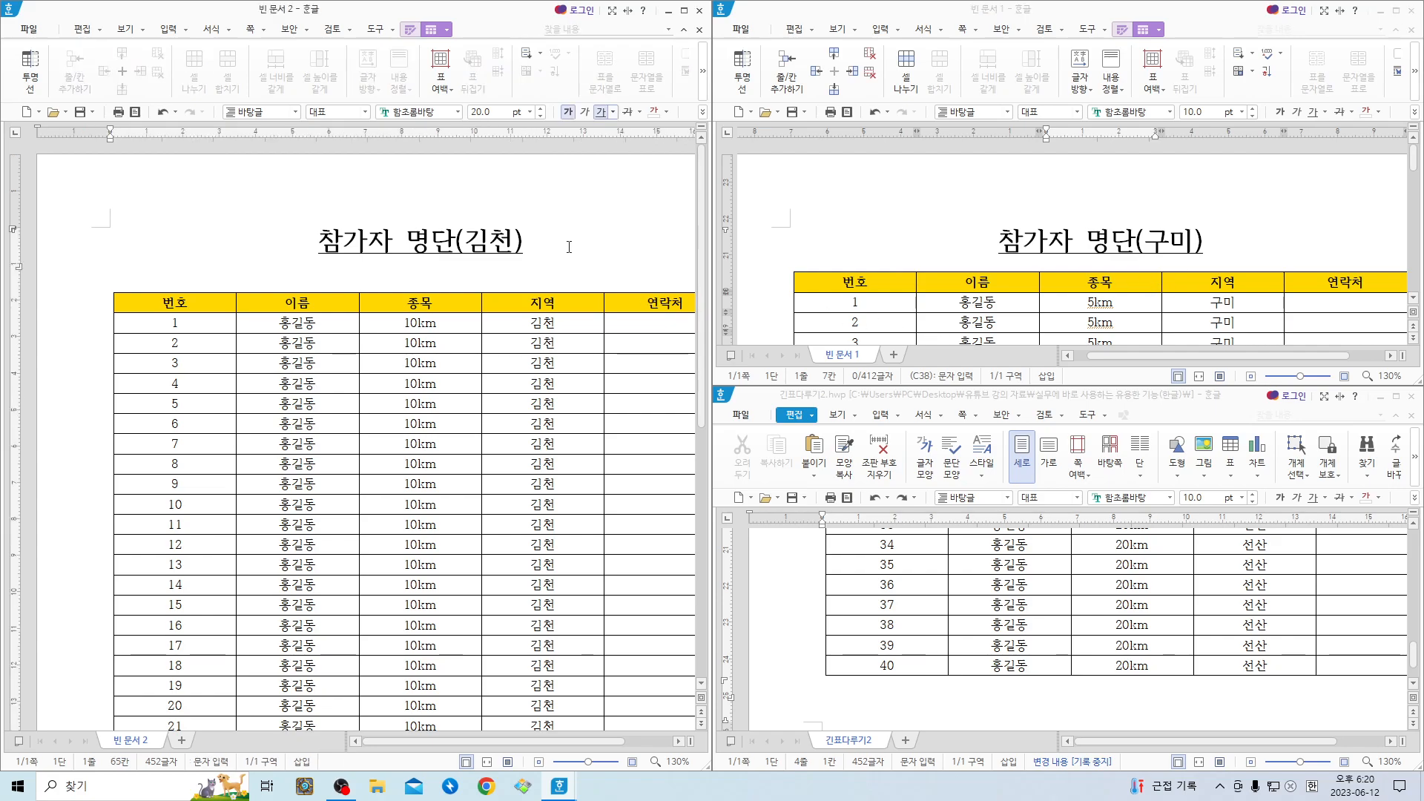
click(144, 29)
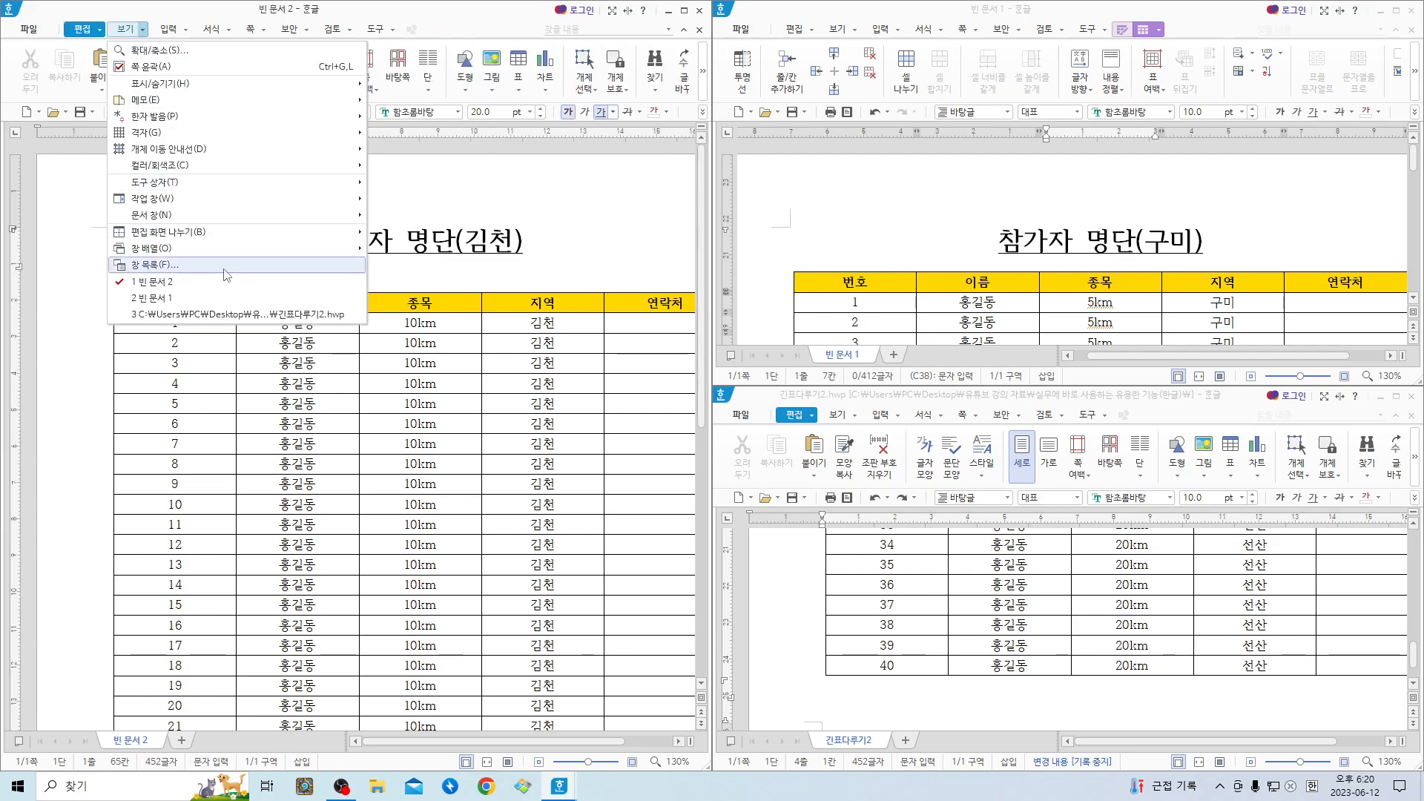
mouse_move(220, 250)
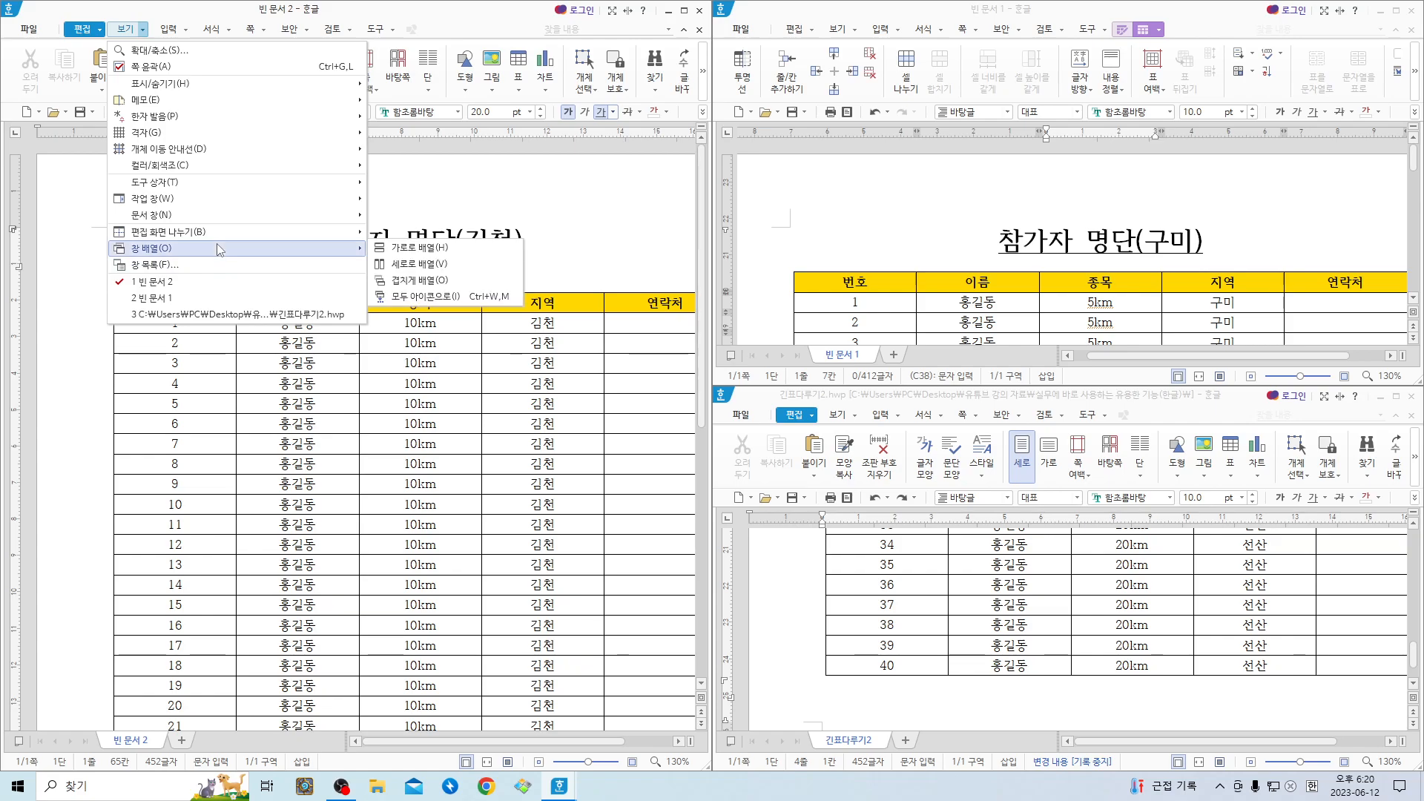
click(420, 280)
click(198, 16)
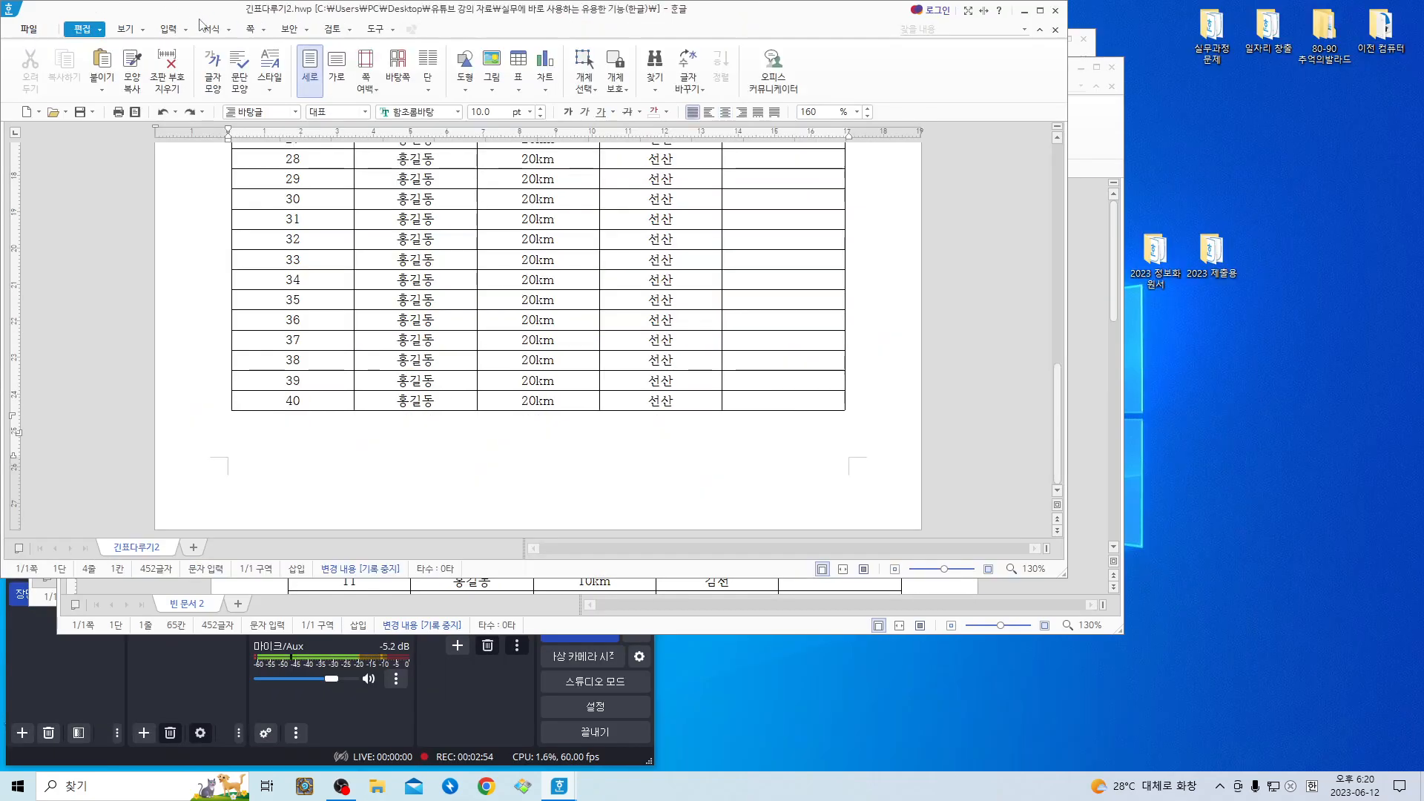
click(1092, 131)
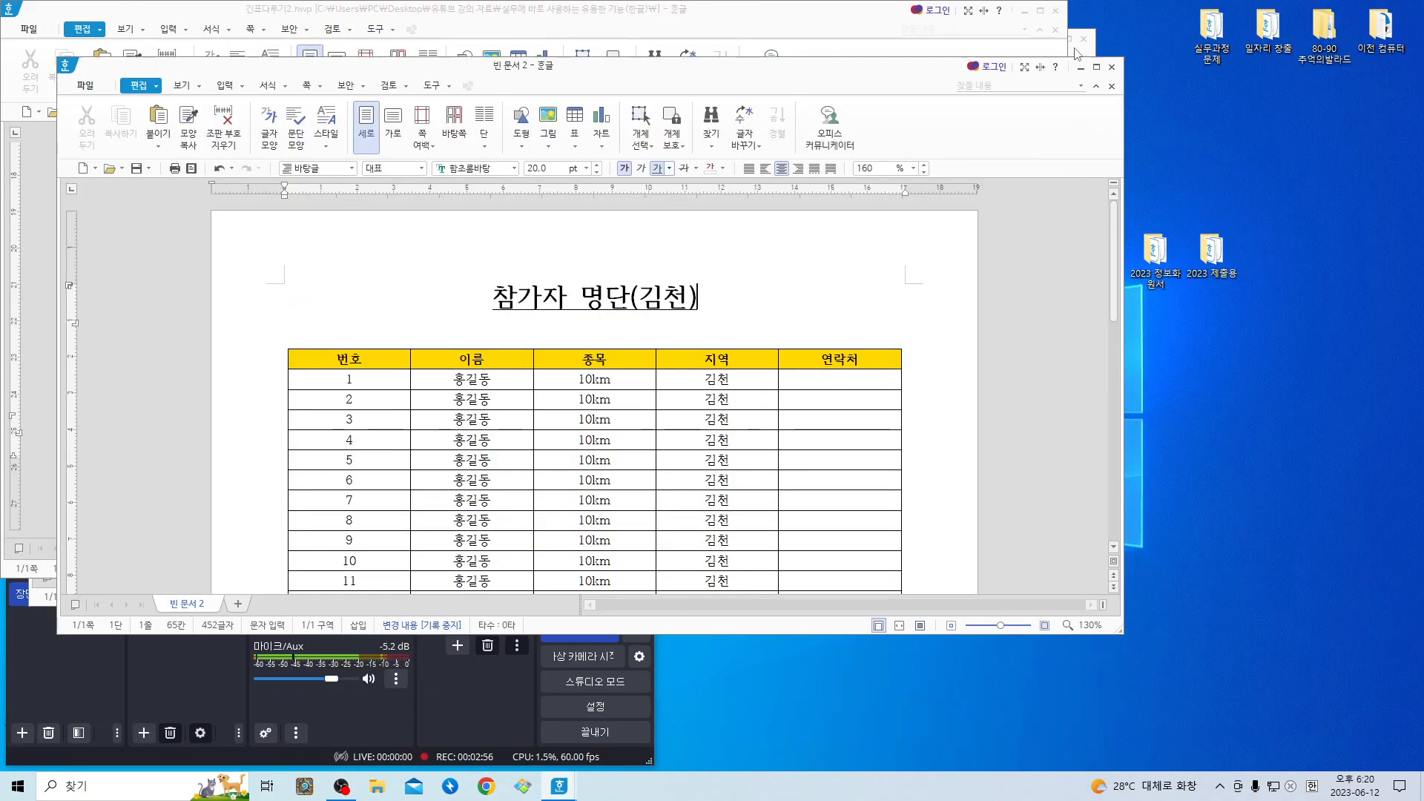
click(1077, 47)
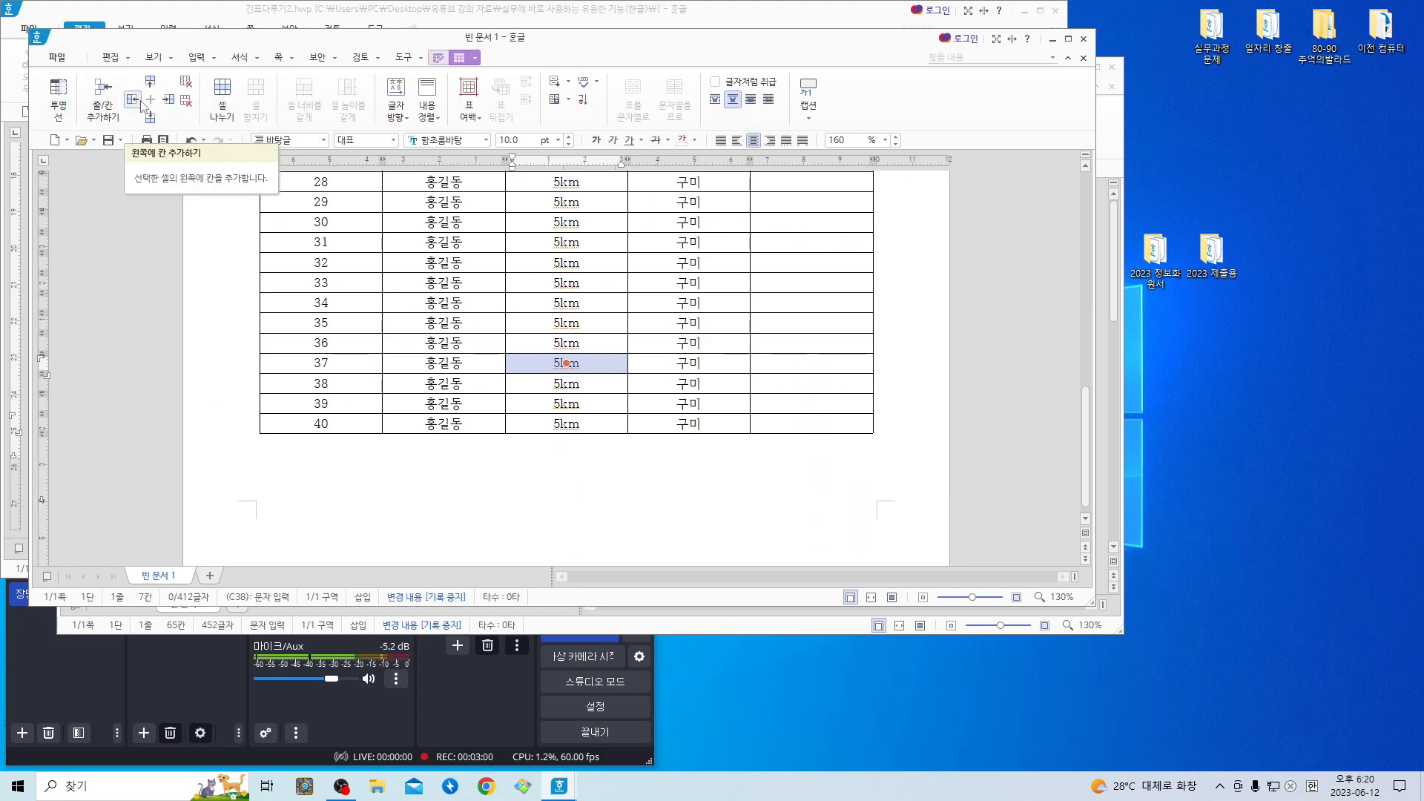
Tile the three document windows with 세로로 배열 and activate the 구미 and 김천 documents in turn.
click(156, 57)
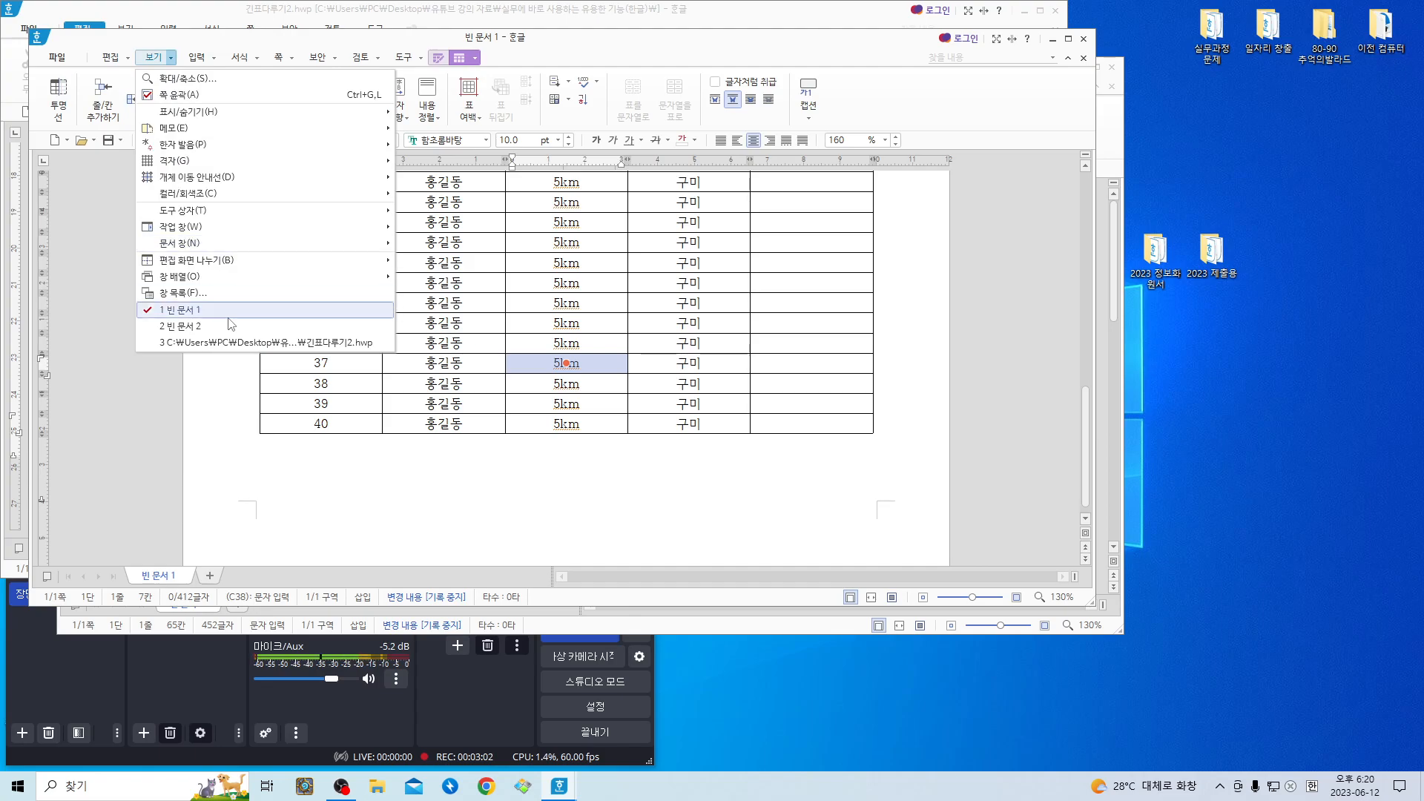
mouse_move(217, 282)
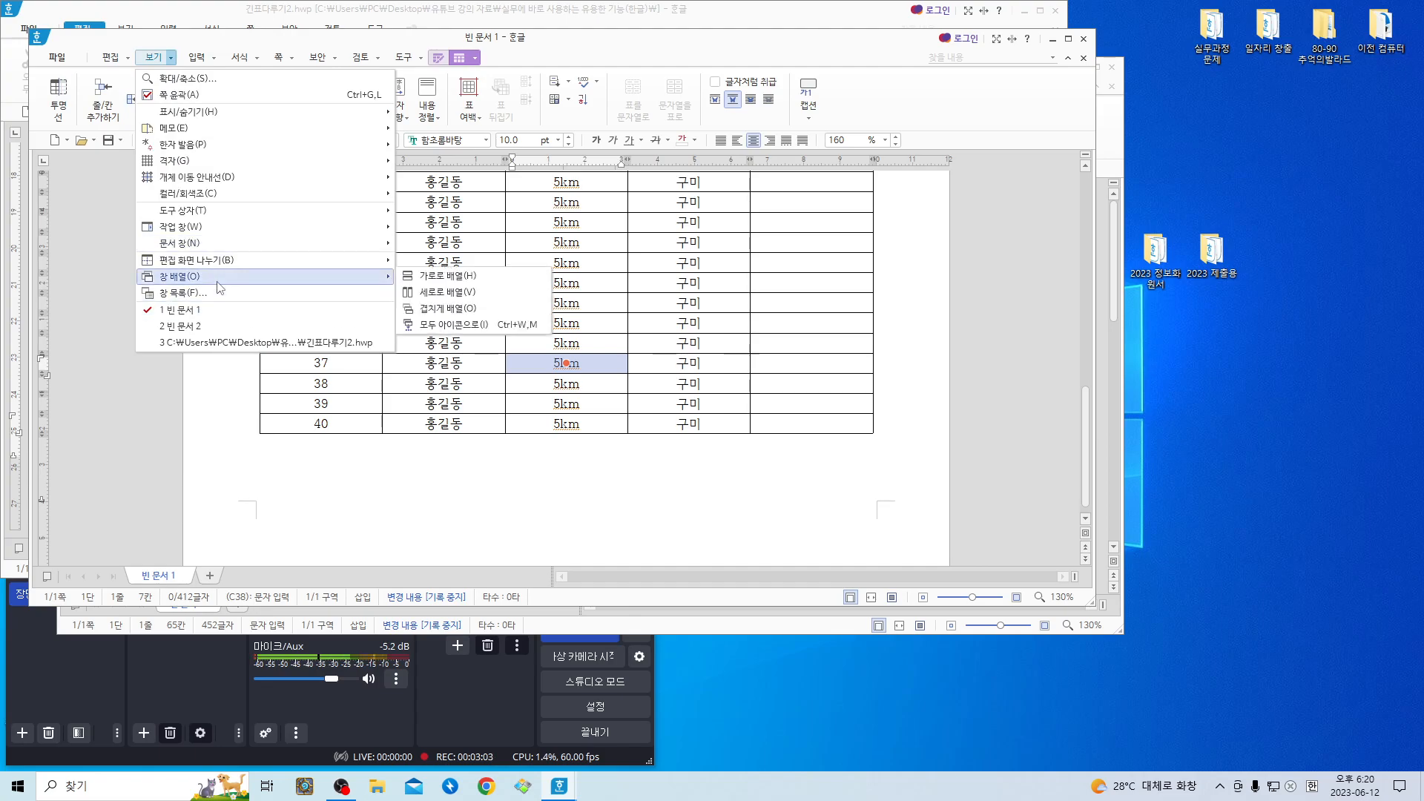
click(438, 292)
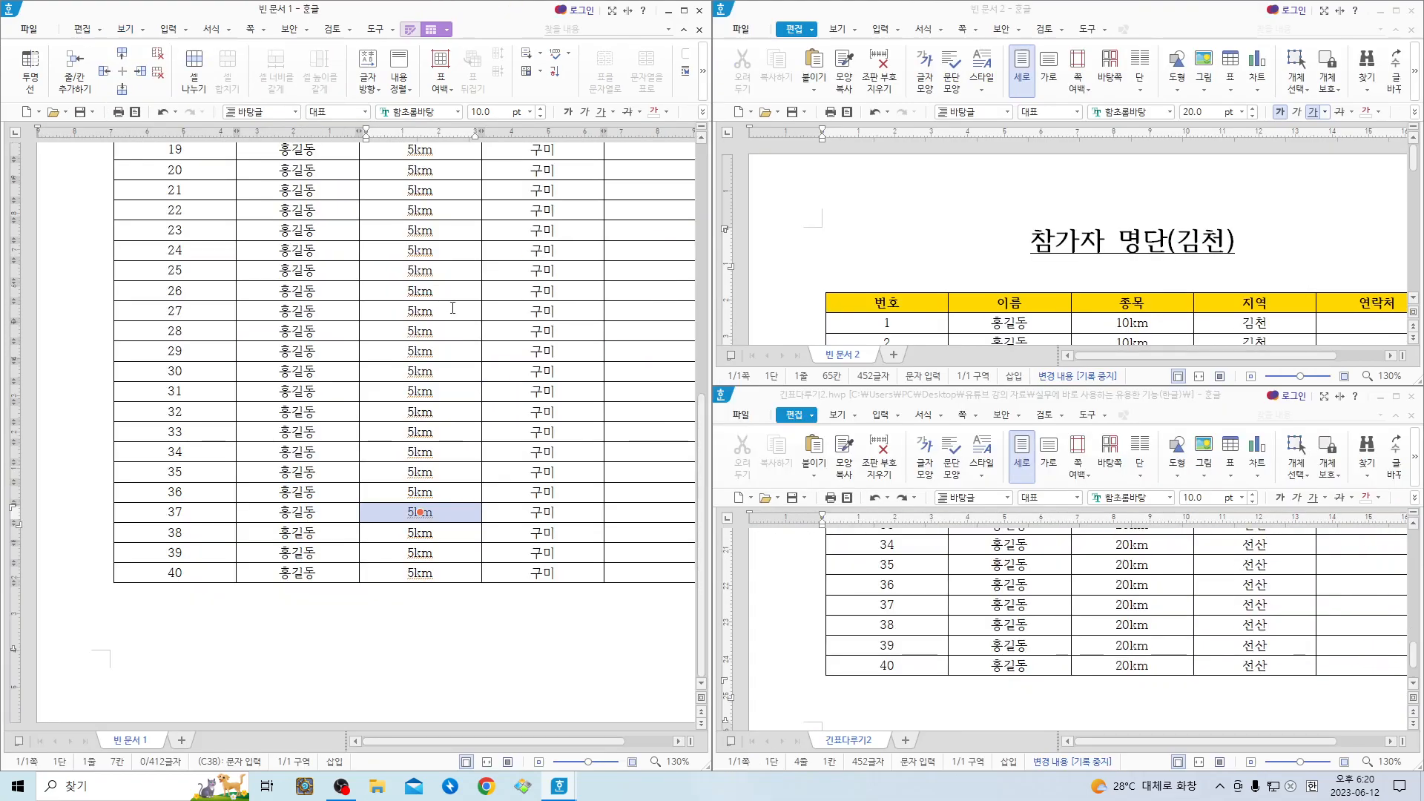
click(521, 354)
click(877, 245)
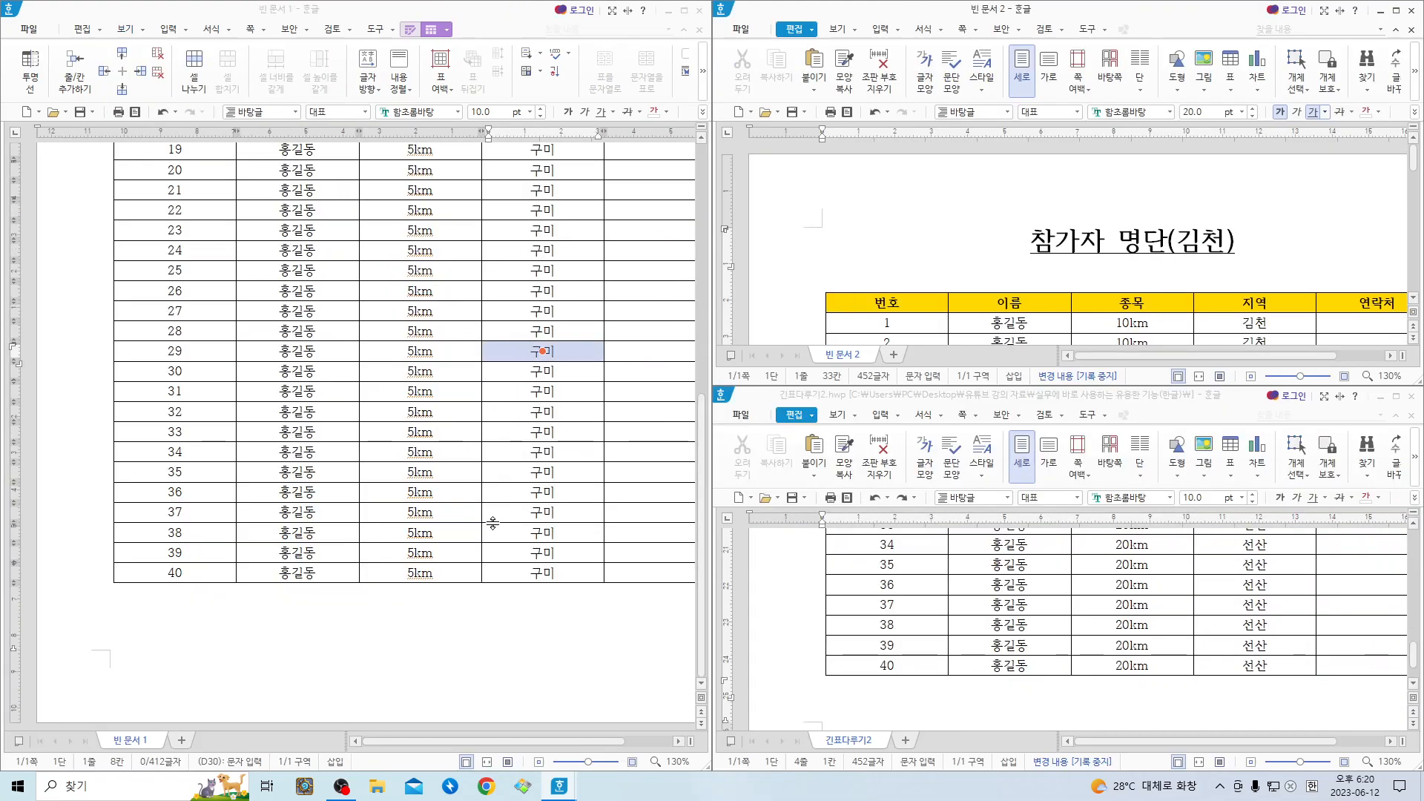
Show the titles and first rows of the 구미 and 선산 lists in their tiled windows.
click(445, 653)
scroll(445, 616, up, 8)
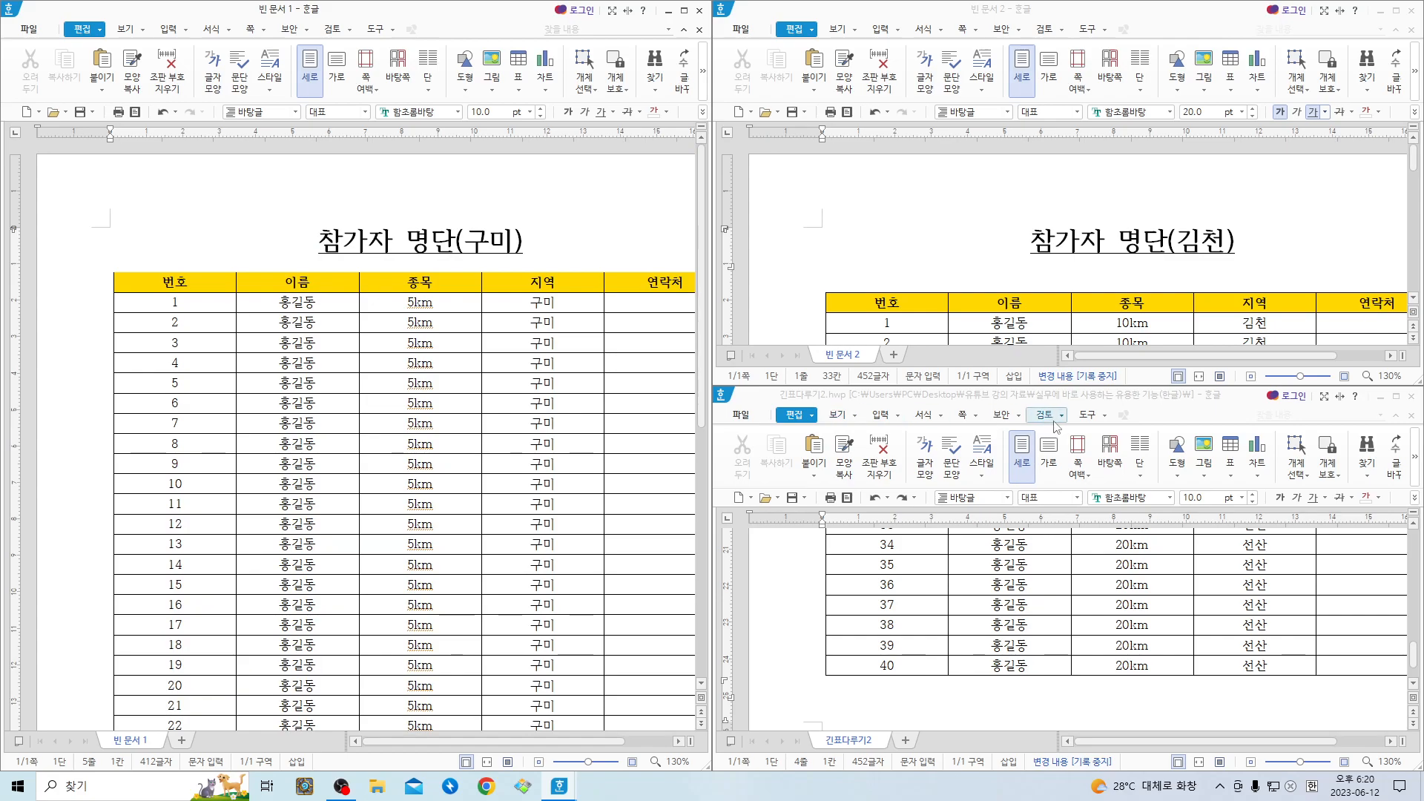
click(1063, 644)
scroll(1066, 618, up, 10)
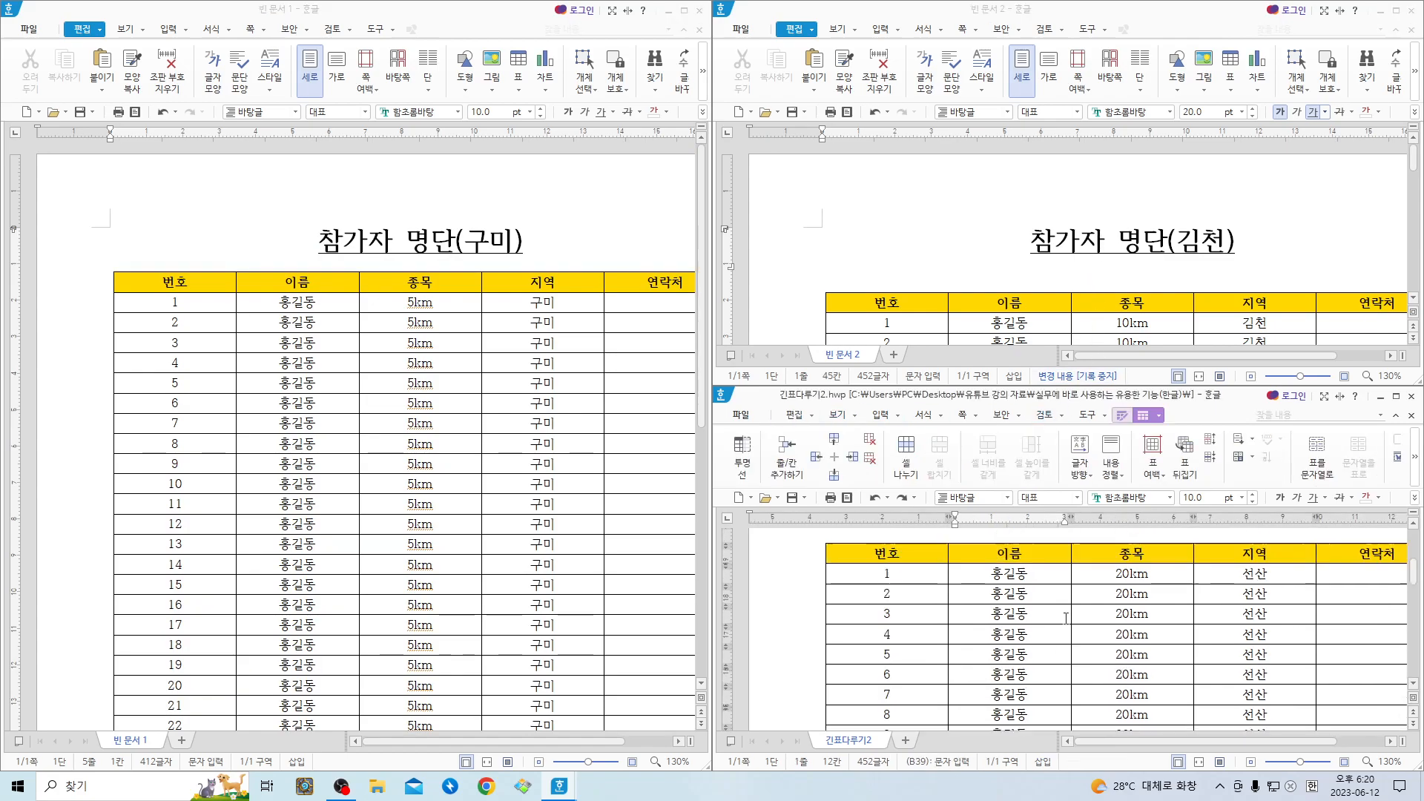
scroll(1066, 618, up, 5)
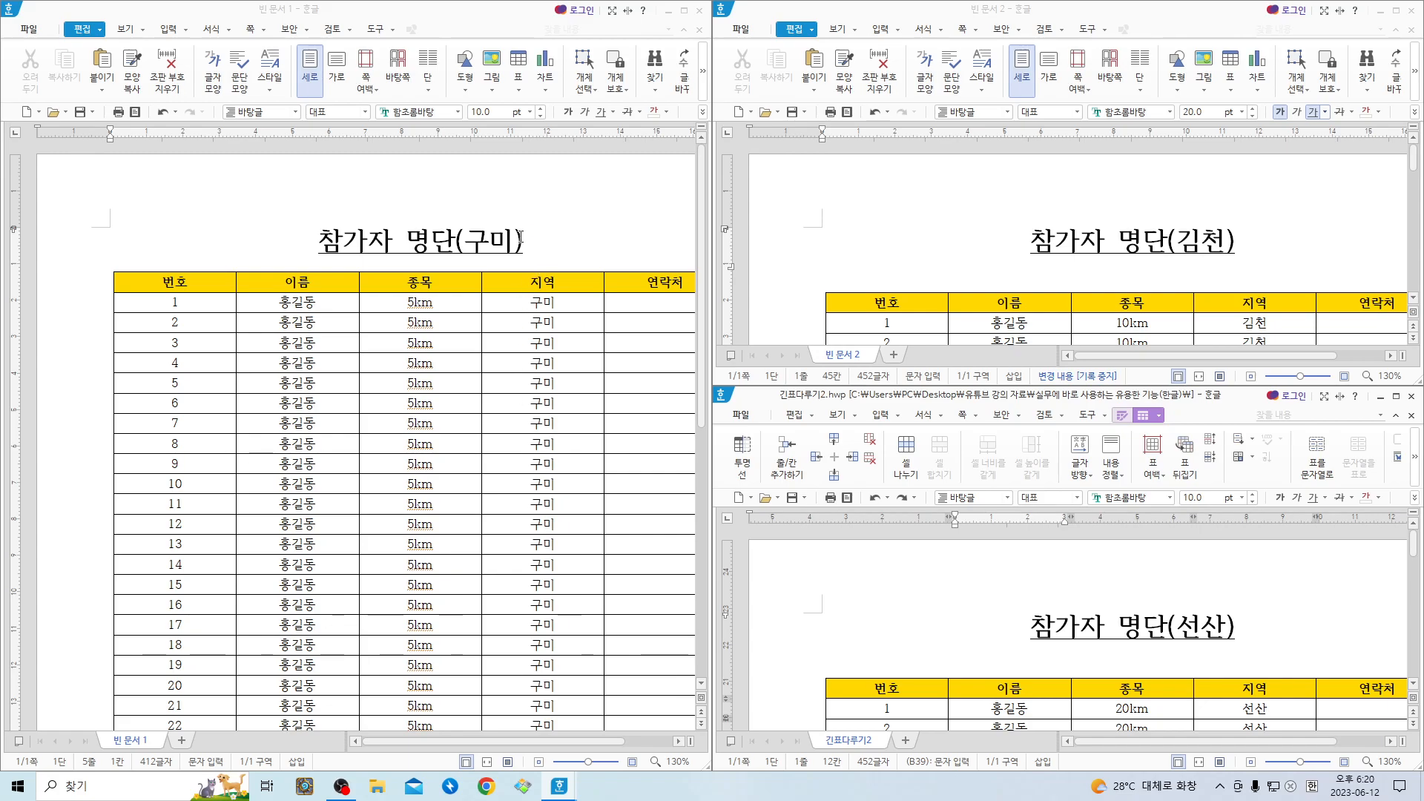
Copy the title 참가자 명단(김천) from 빈 문서 2 and paste it after the title in 빈 문서 1.
drag(1013, 242, 1278, 242)
key(ctrl+c)
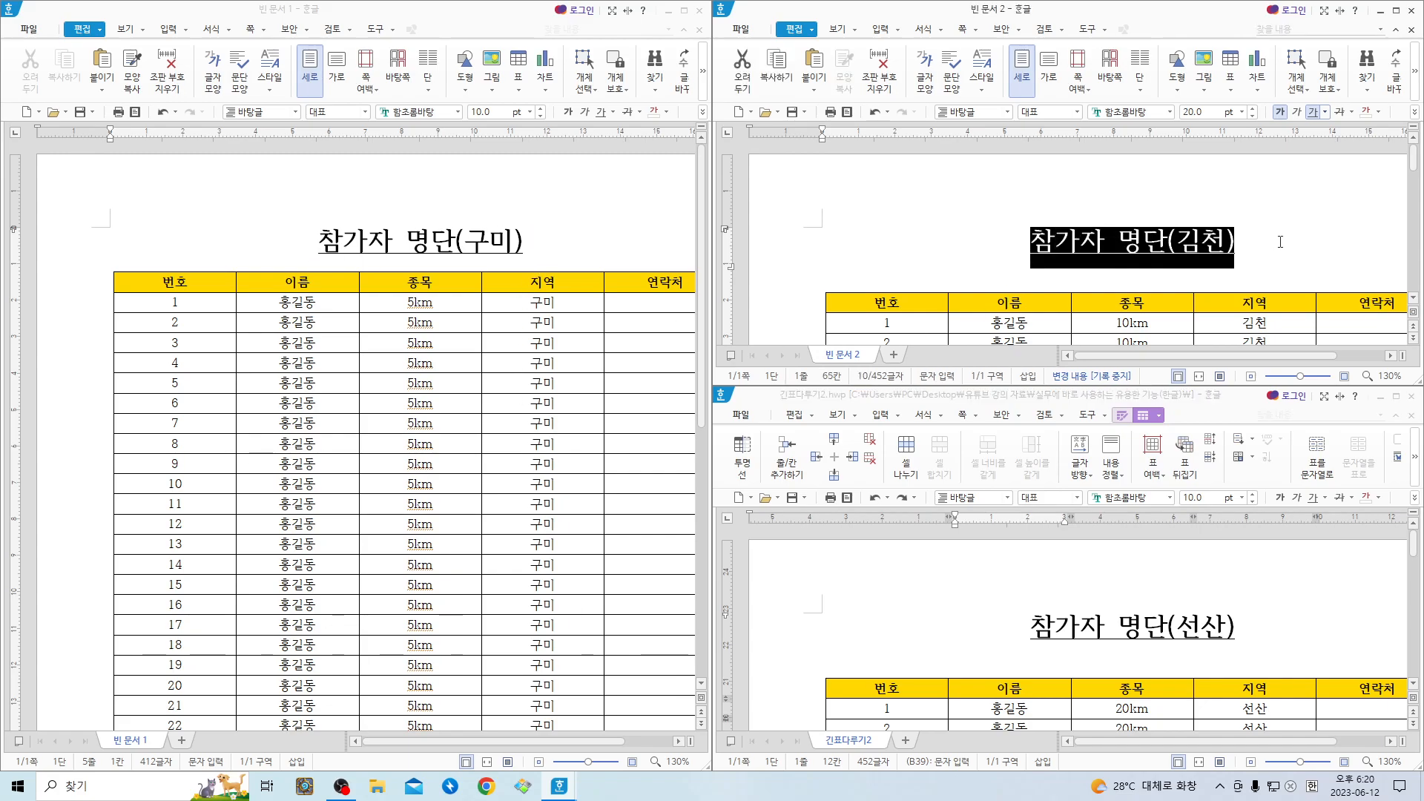
click(551, 251)
key(ctrl+v)
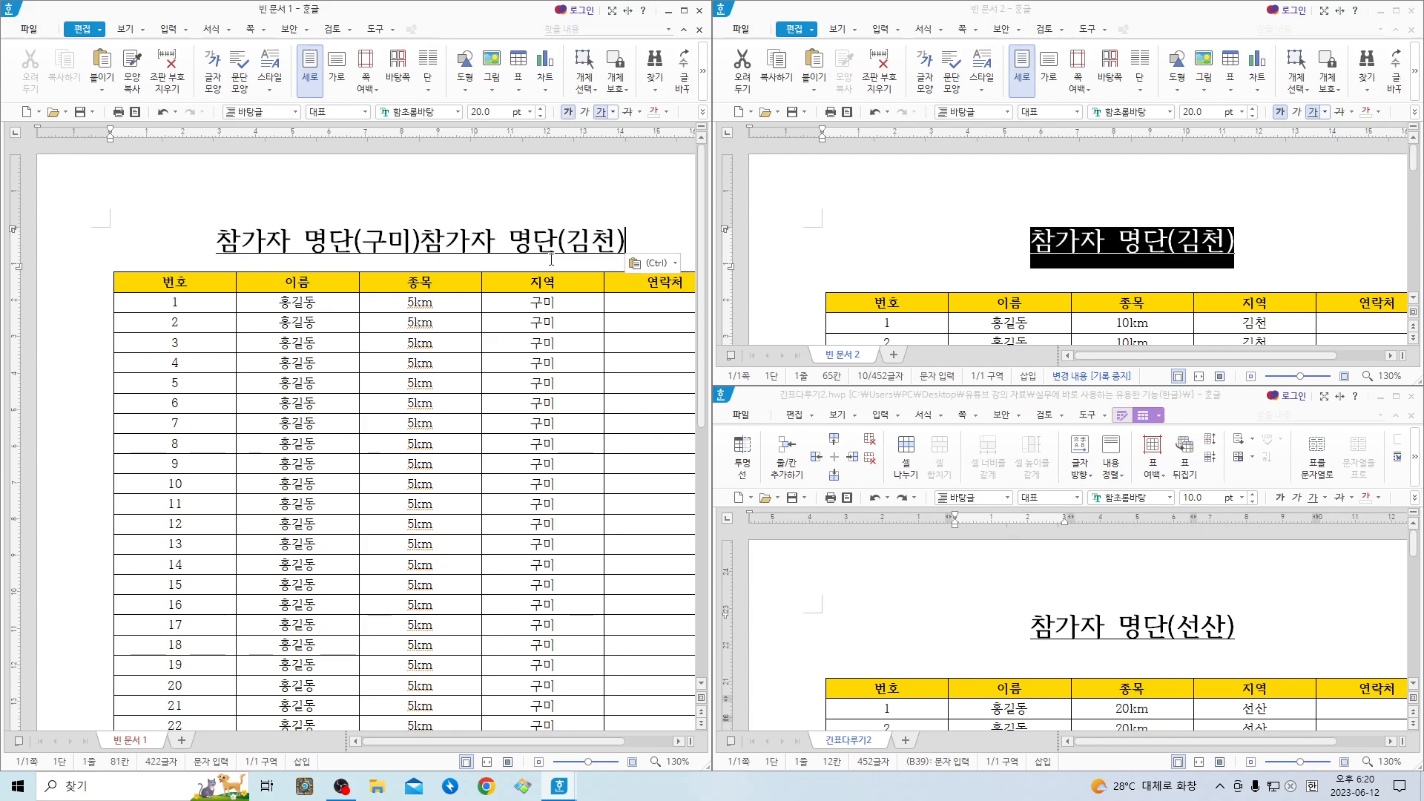
Delete the pasted 참가자 명단(김천) text from the title line of 빈 문서 1.
key(BackSpace)
key(BackSpace)
key(BackSpace)
key(BackSpace)
key(BackSpace)
key(BackSpace)
key(BackSpace)
key(BackSpace)
key(BackSpace)
key(BackSpace)
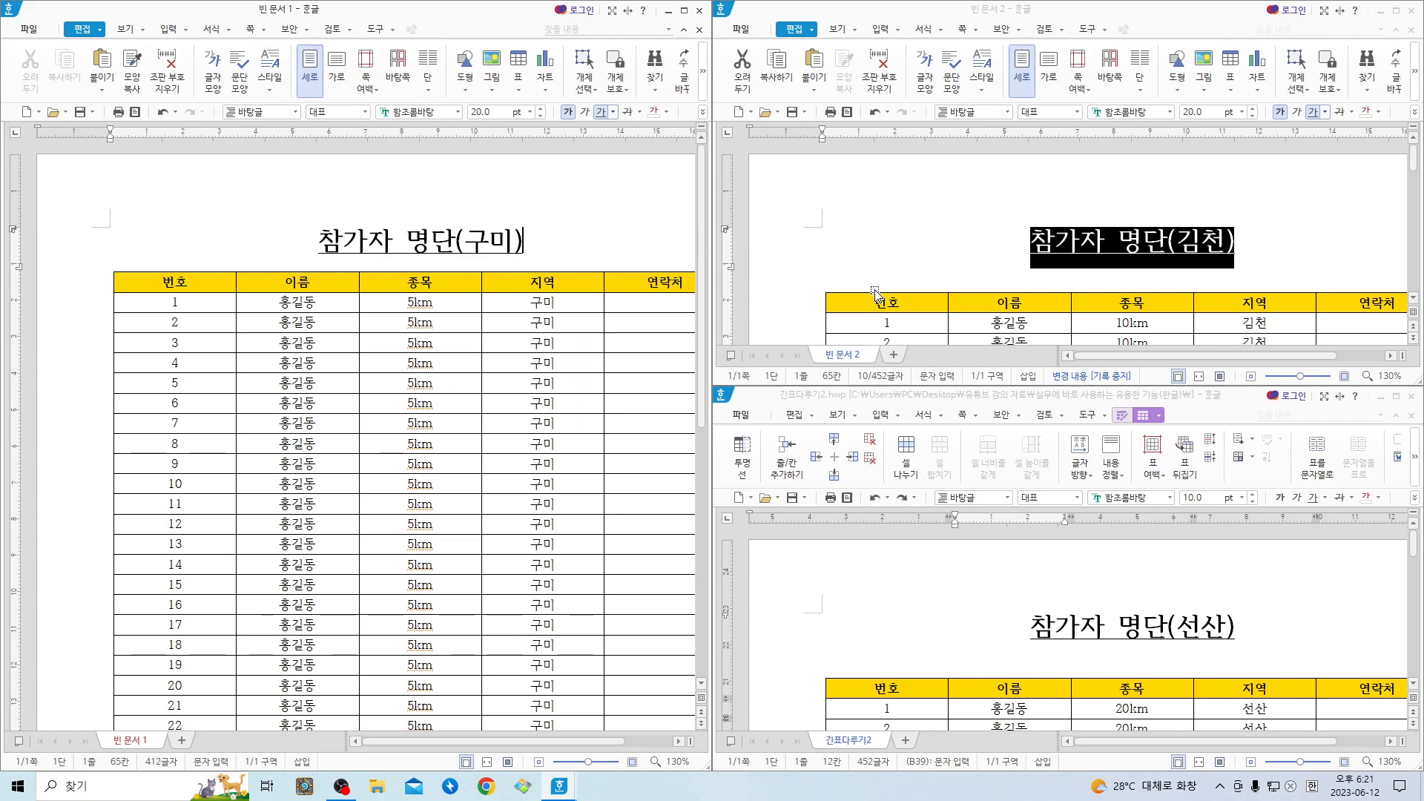
Copy participant rows 1 to 40 of the 김천 table in 빈 문서 2, leaving out the header row.
click(927, 268)
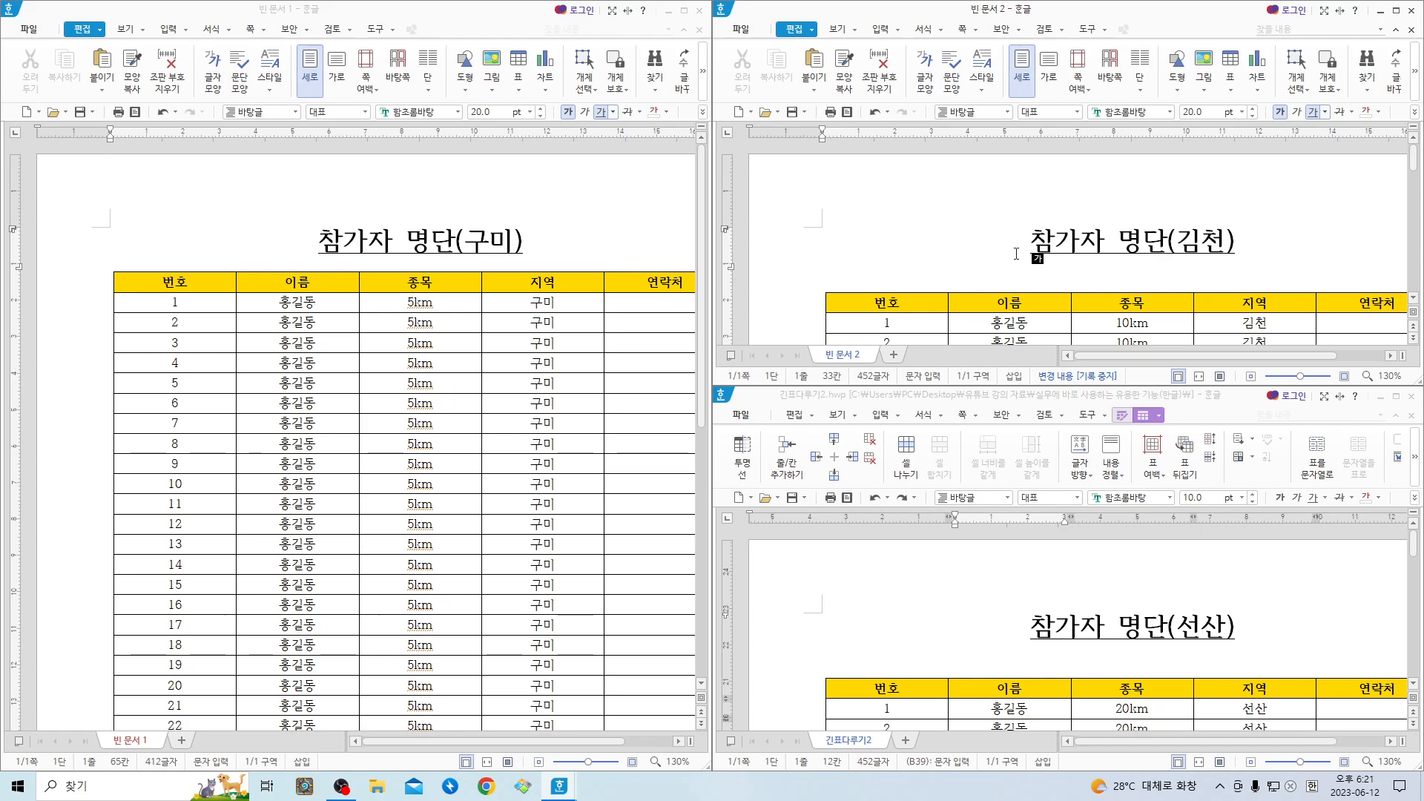
scroll(1013, 252, down, 3)
drag(902, 209, 1370, 465)
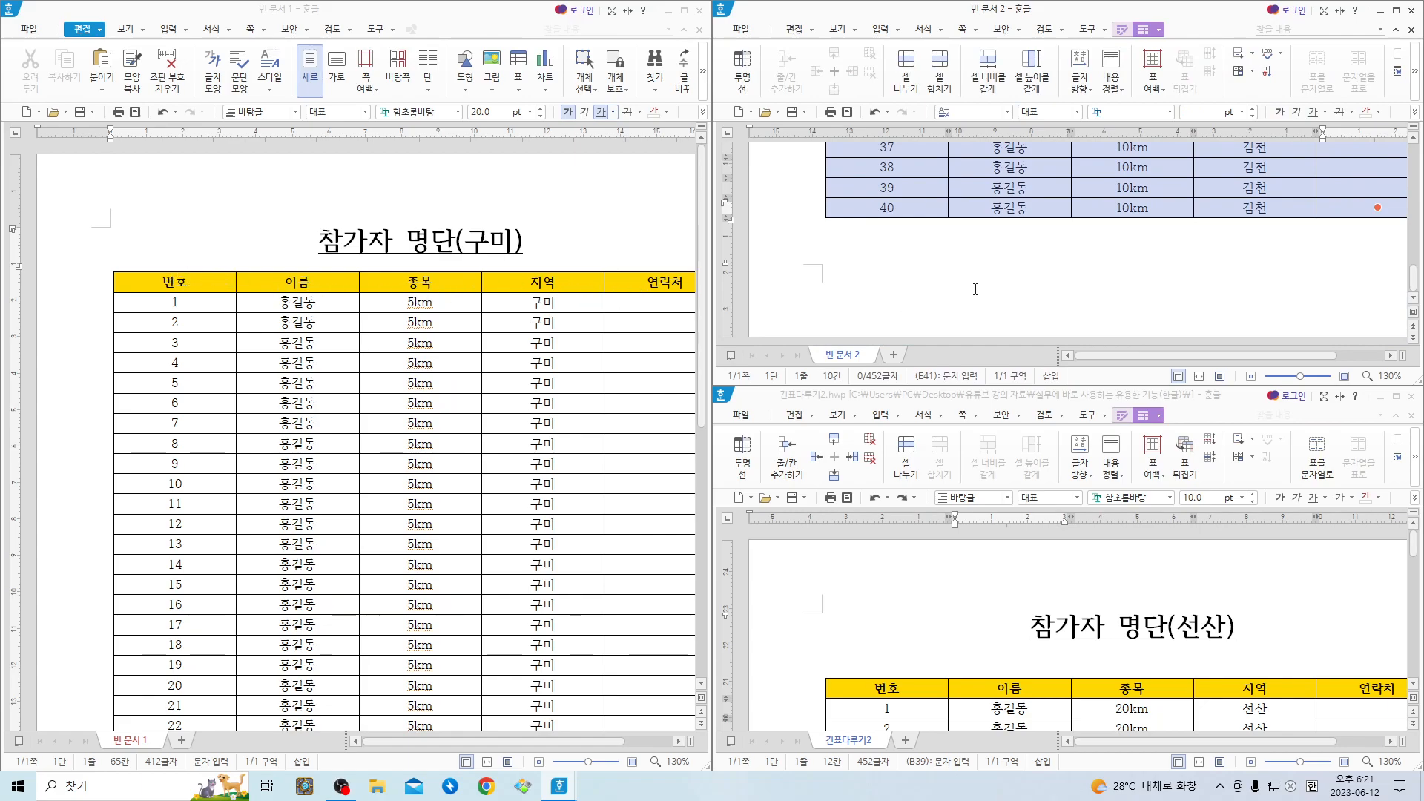
scroll(975, 288, up, 10)
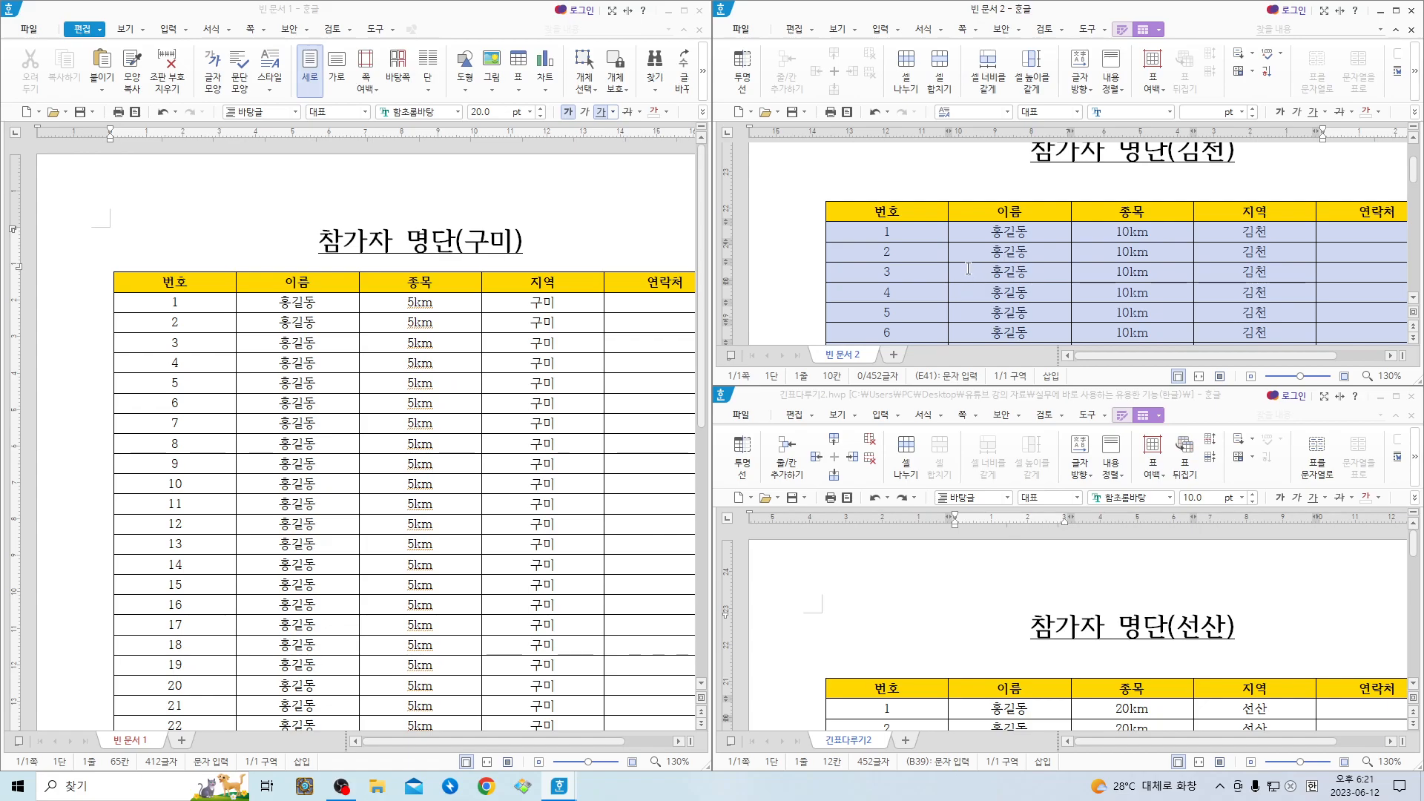
right_click(914, 234)
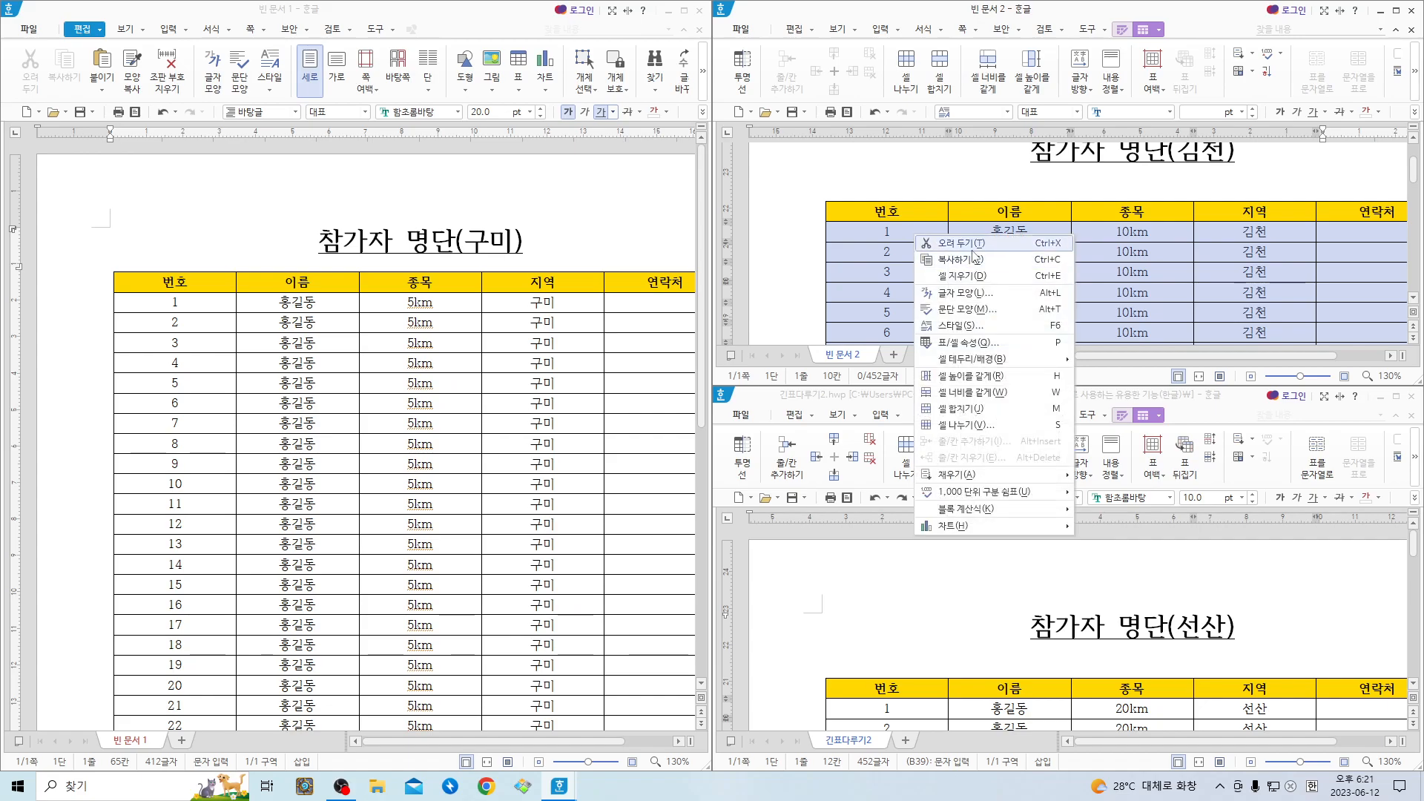
click(974, 261)
Paste the copied 김천 rows below row 40 of the 구미 table in 빈 문서 1, using the insert-below option.
scroll(552, 382, down, 10)
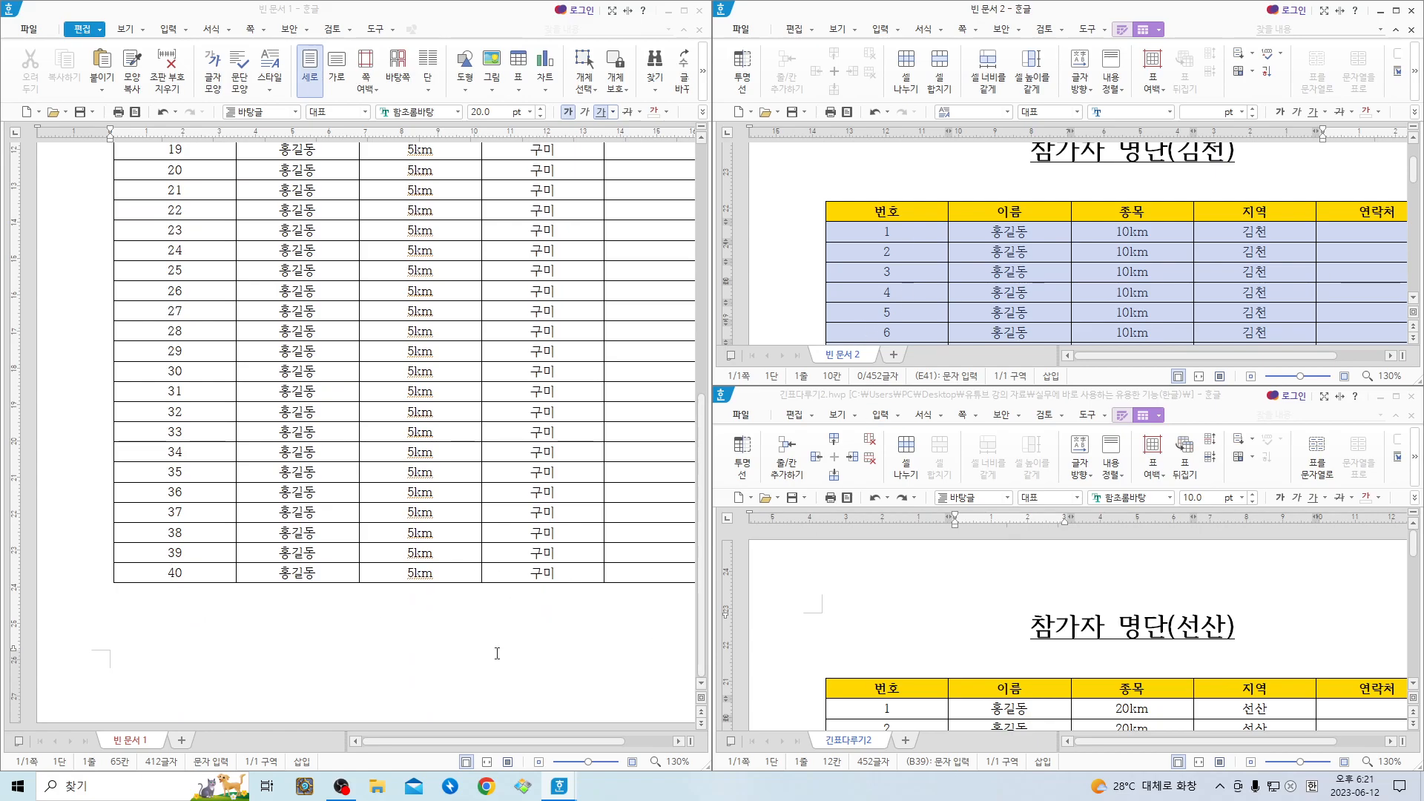
click(197, 572)
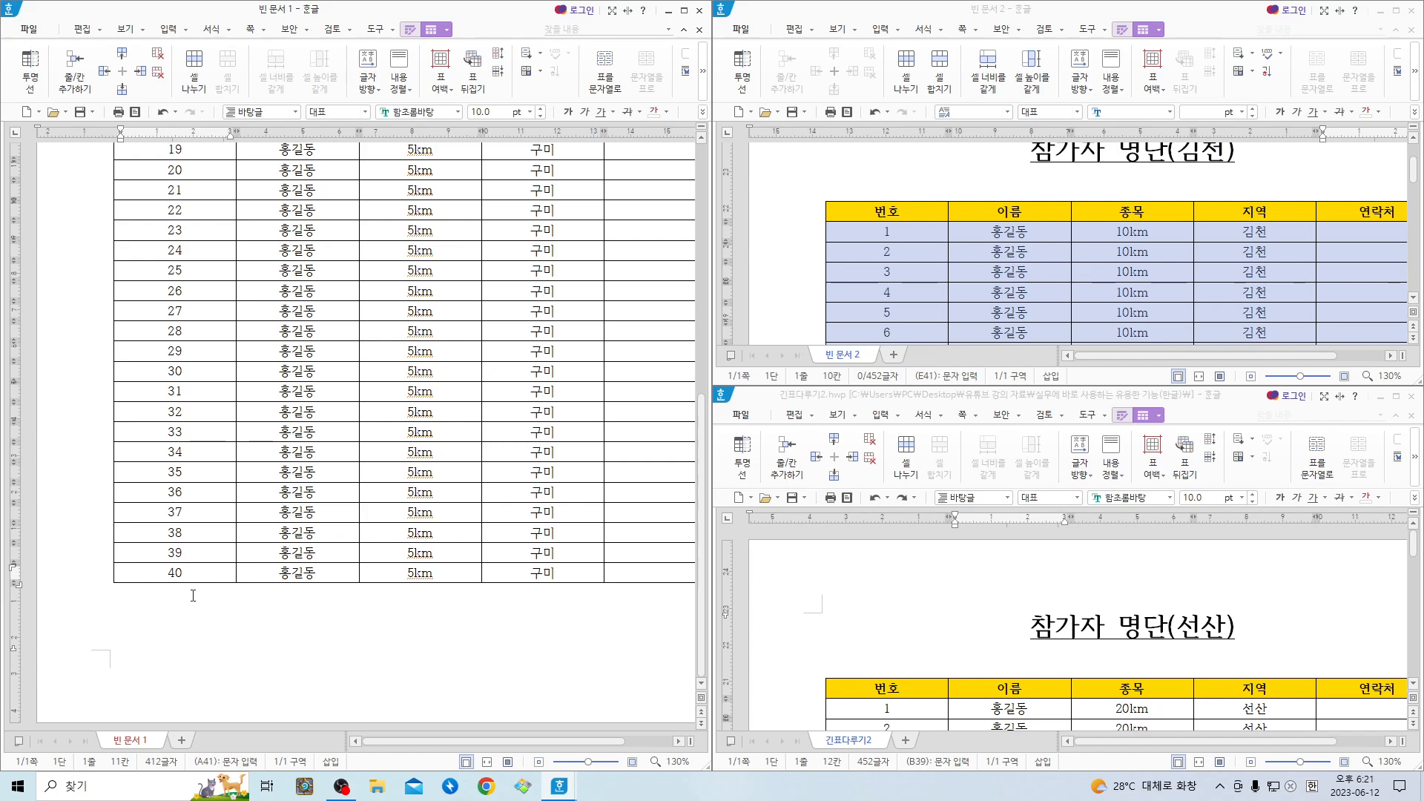
click(270, 574)
click(448, 578)
click(567, 576)
click(187, 576)
key(ctrl+v)
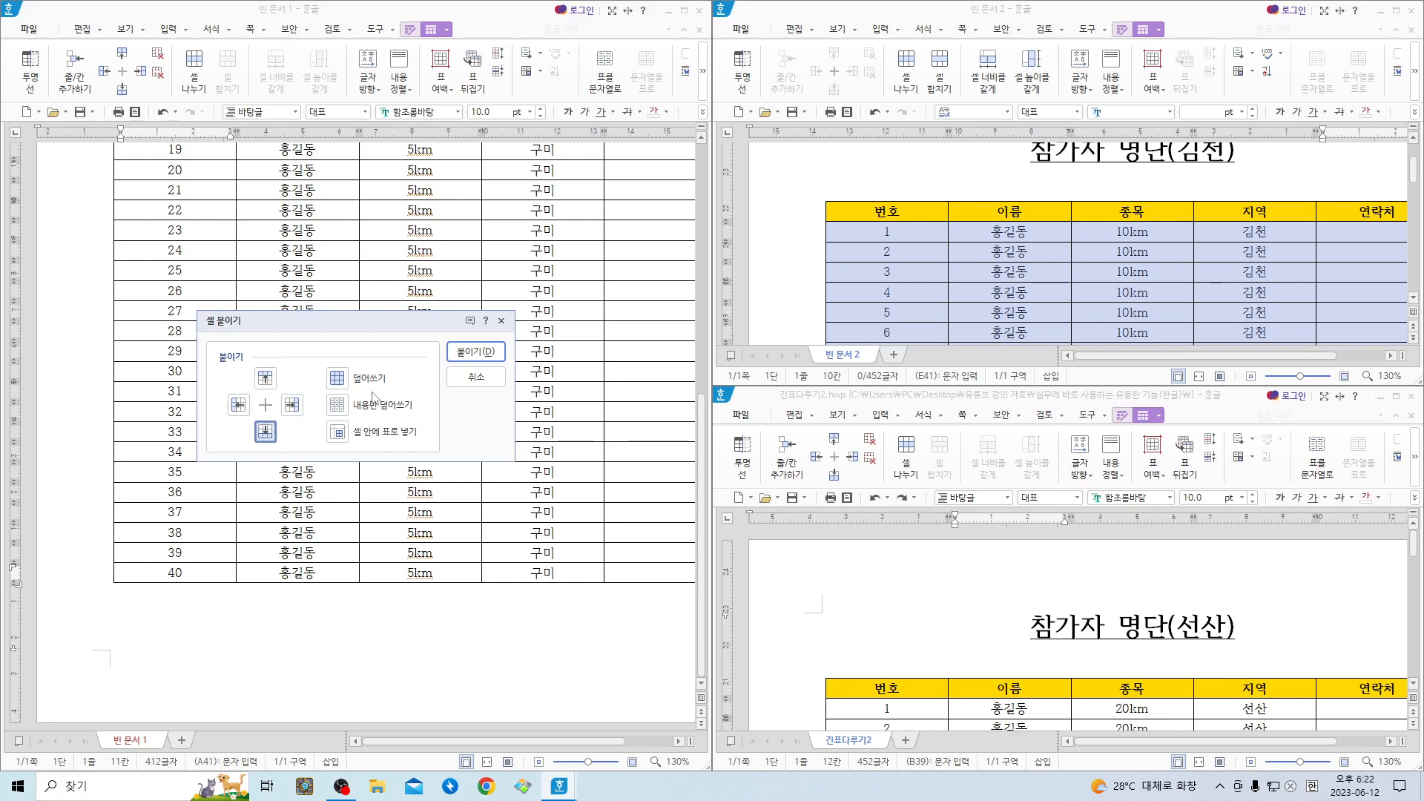
click(468, 353)
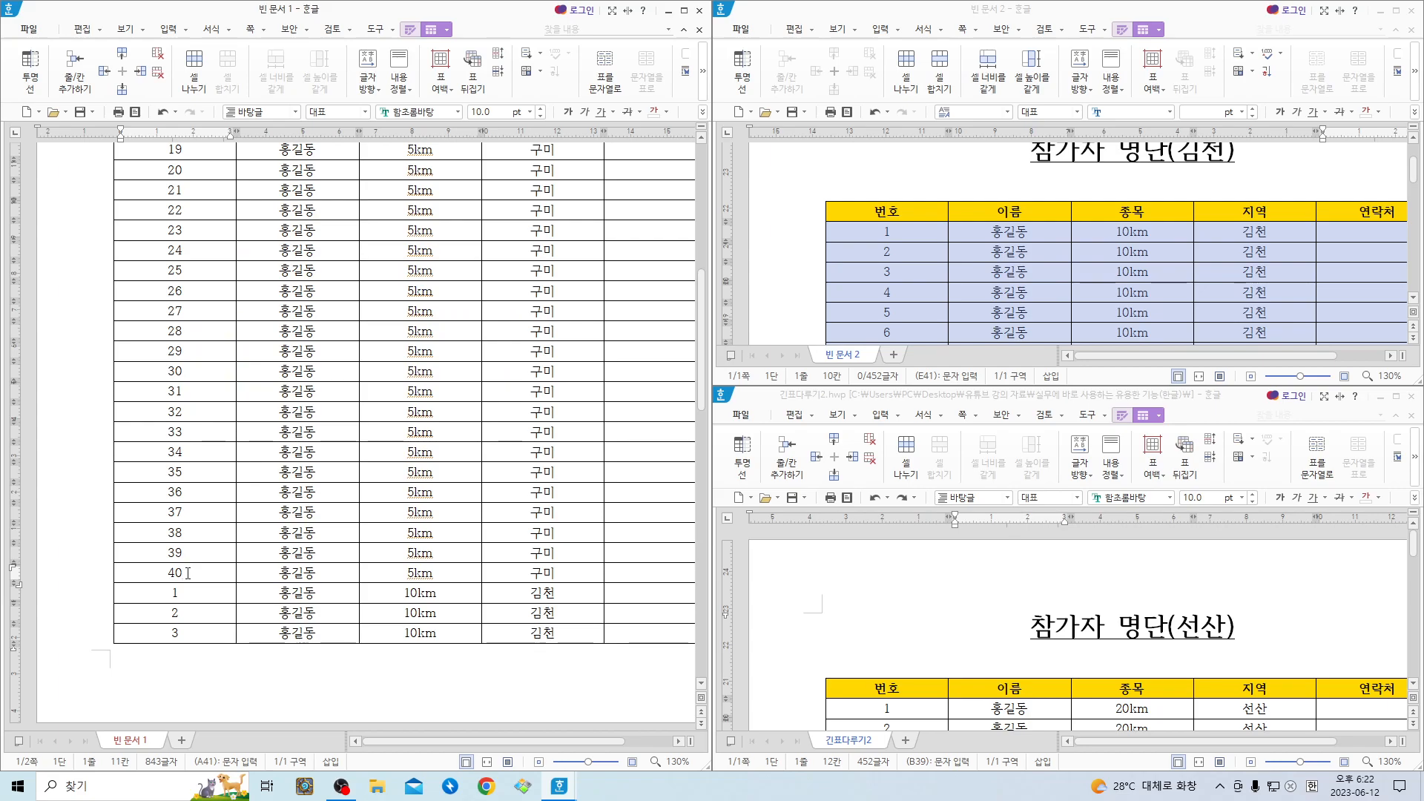
scroll(190, 493, down, 2)
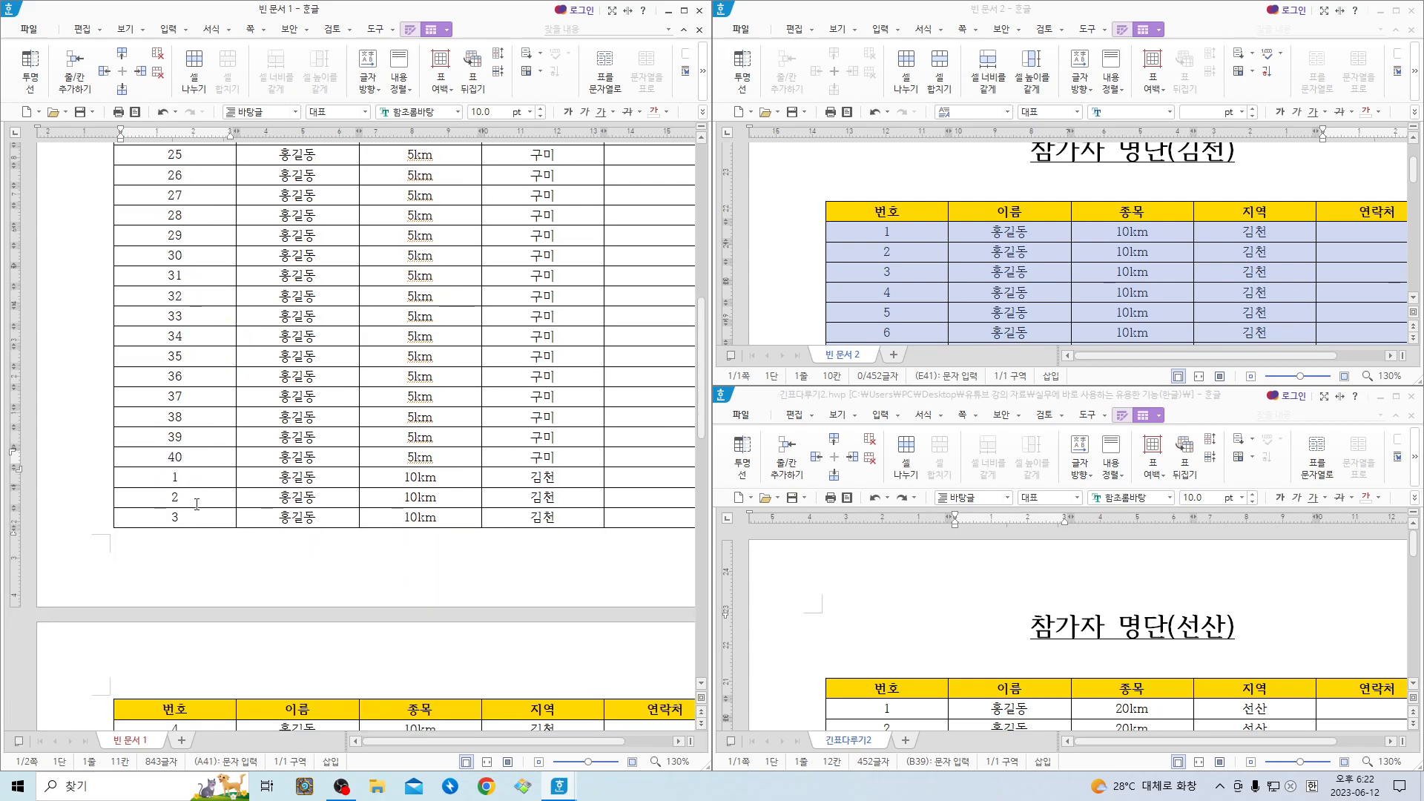
scroll(189, 493, down, 15)
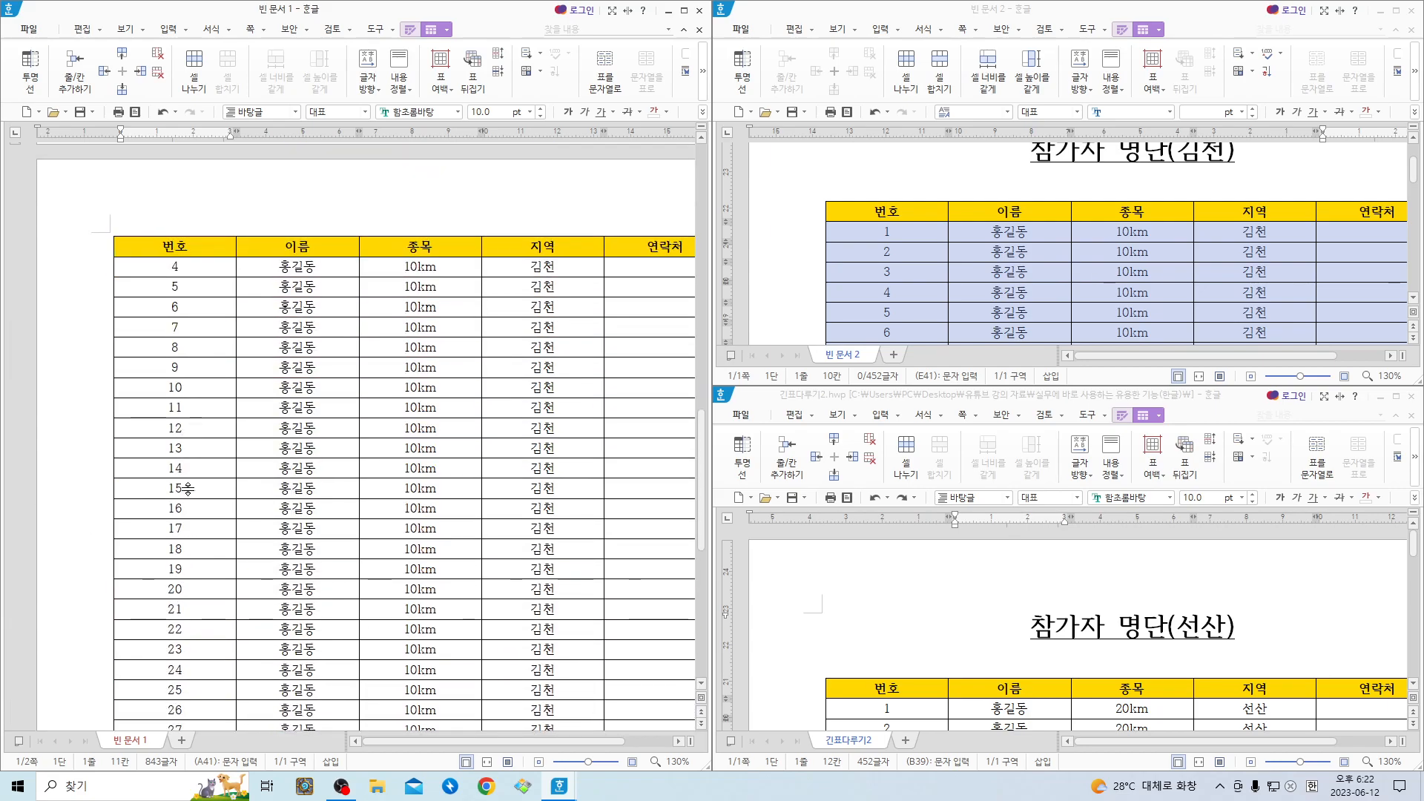
Apply the 제목 셀 property to the header row cells of the table in 빈 문서 1 and check the header on page 2.
scroll(196, 477, up, 8)
drag(154, 421, 528, 422)
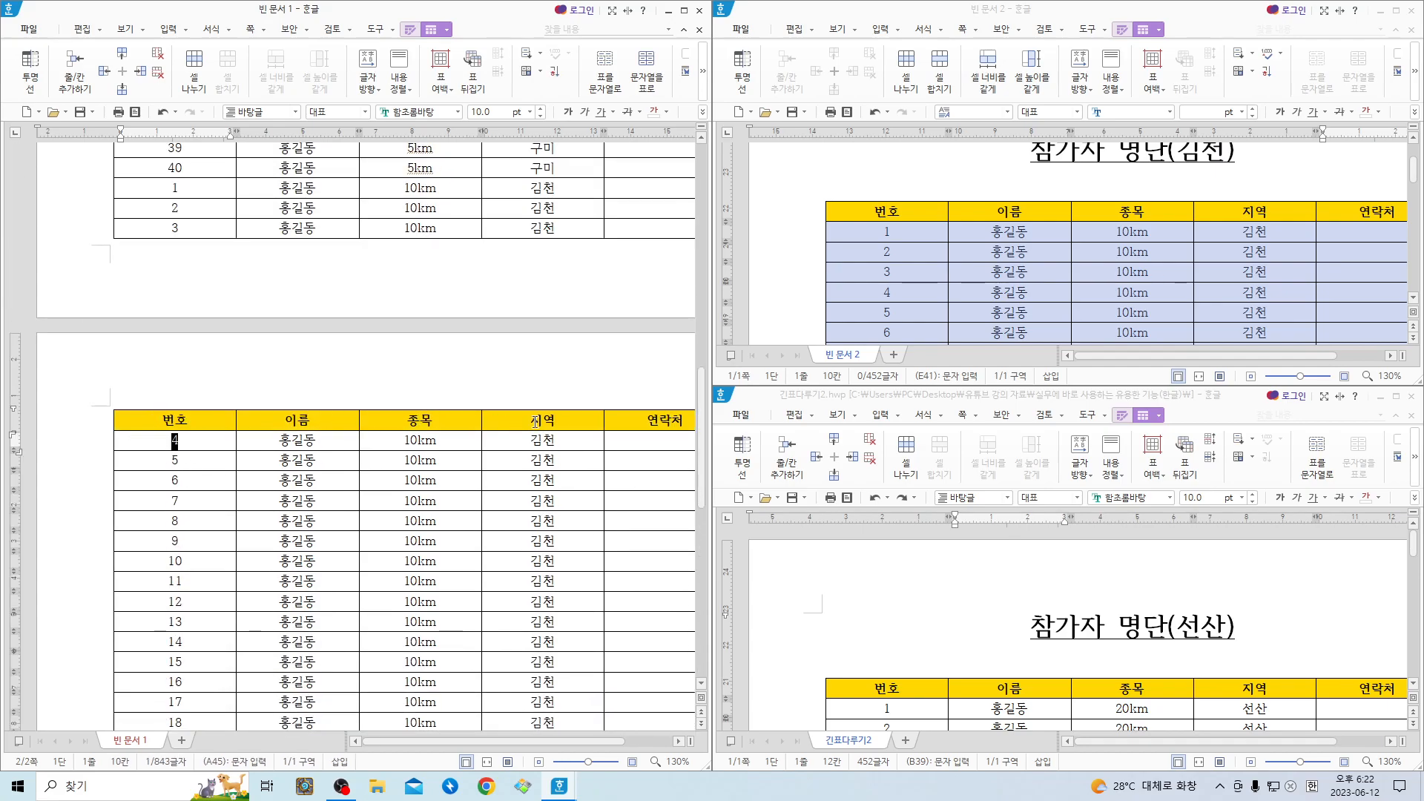
scroll(405, 521, up, 10)
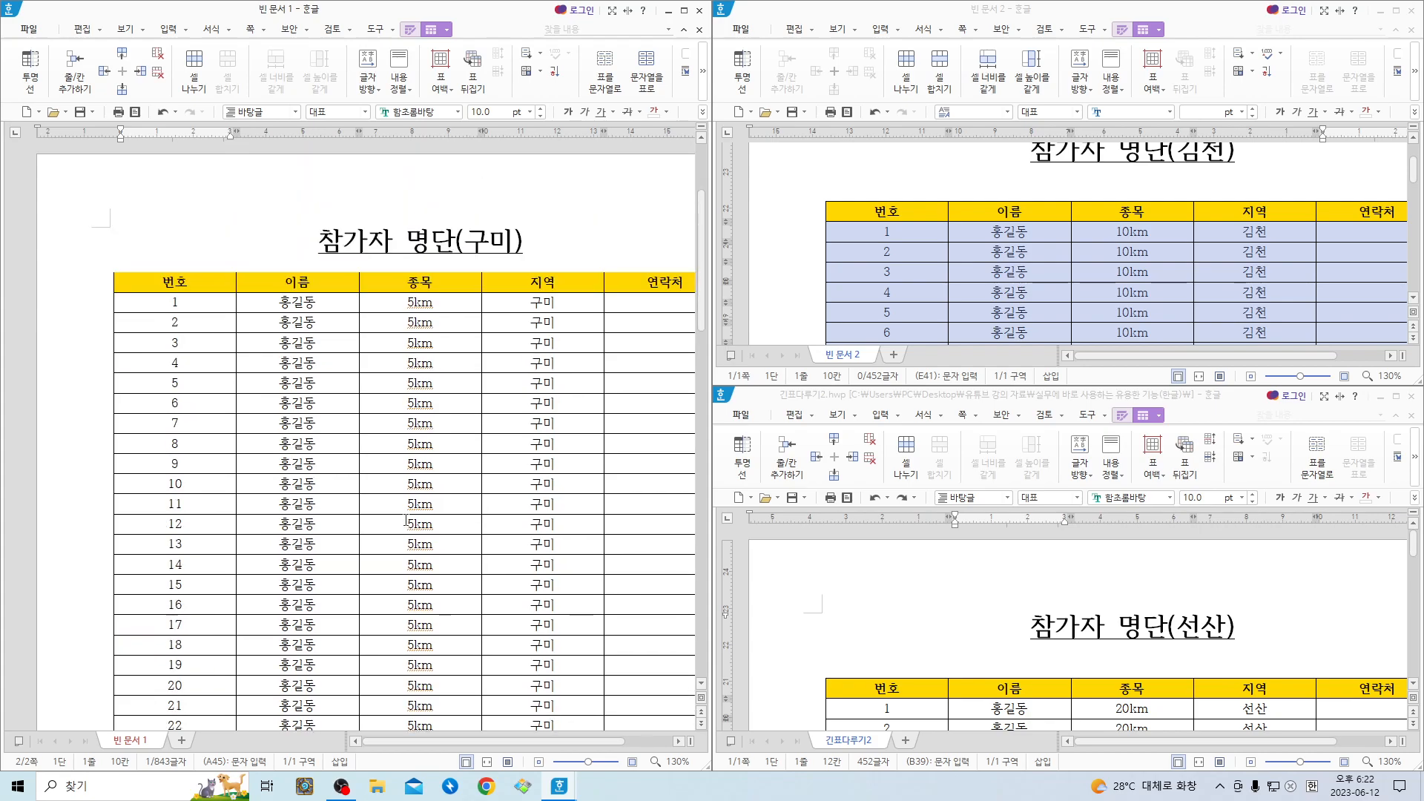
drag(188, 287, 634, 290)
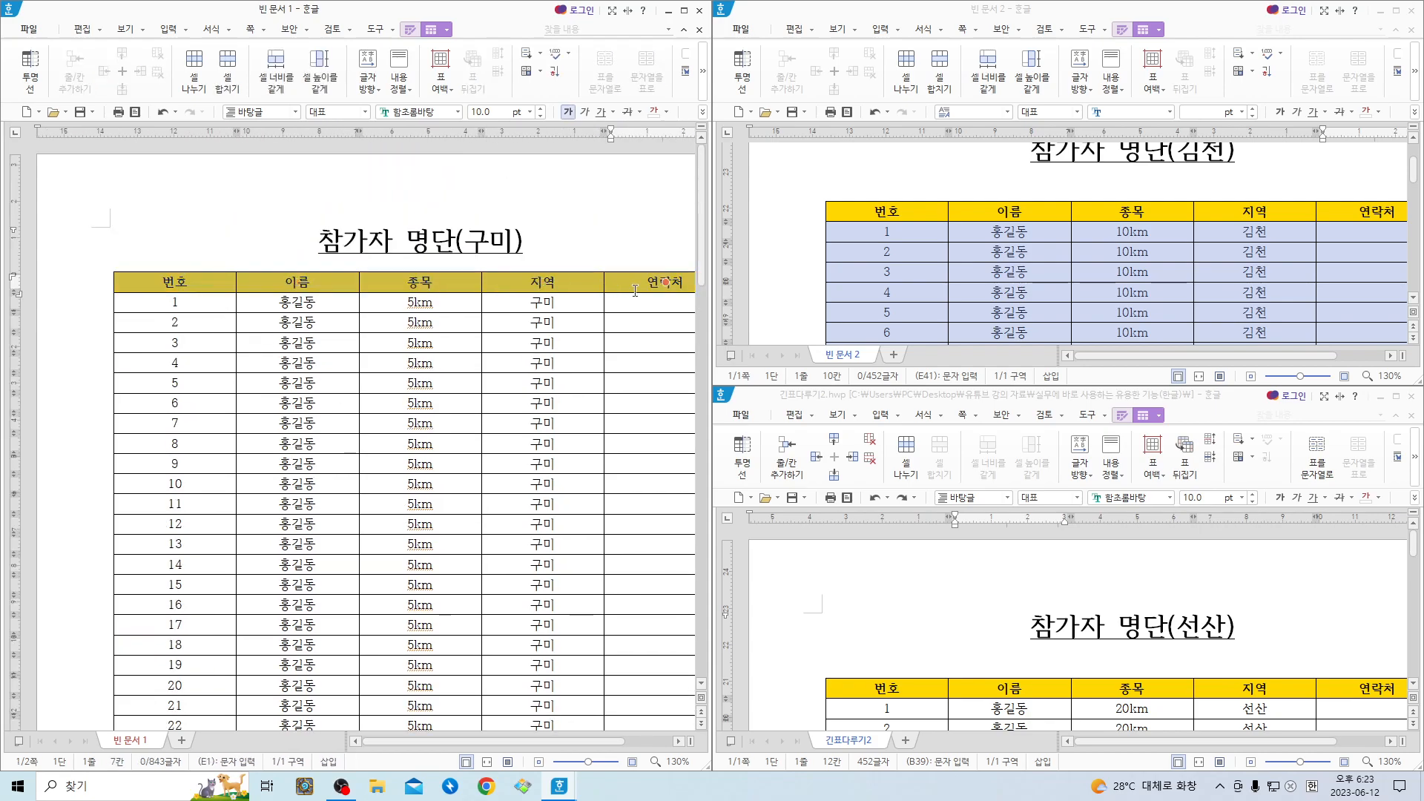
key(p)
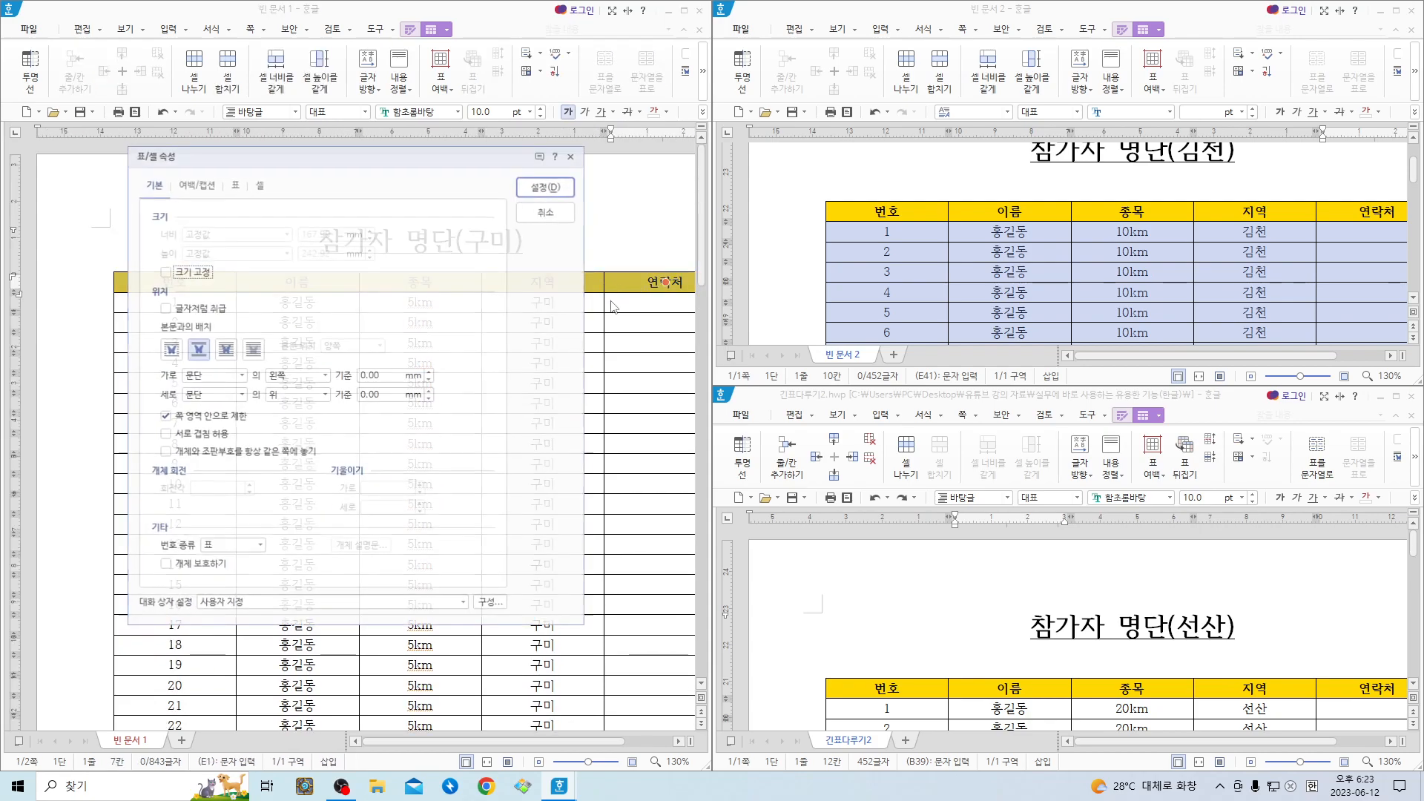
click(259, 184)
click(174, 364)
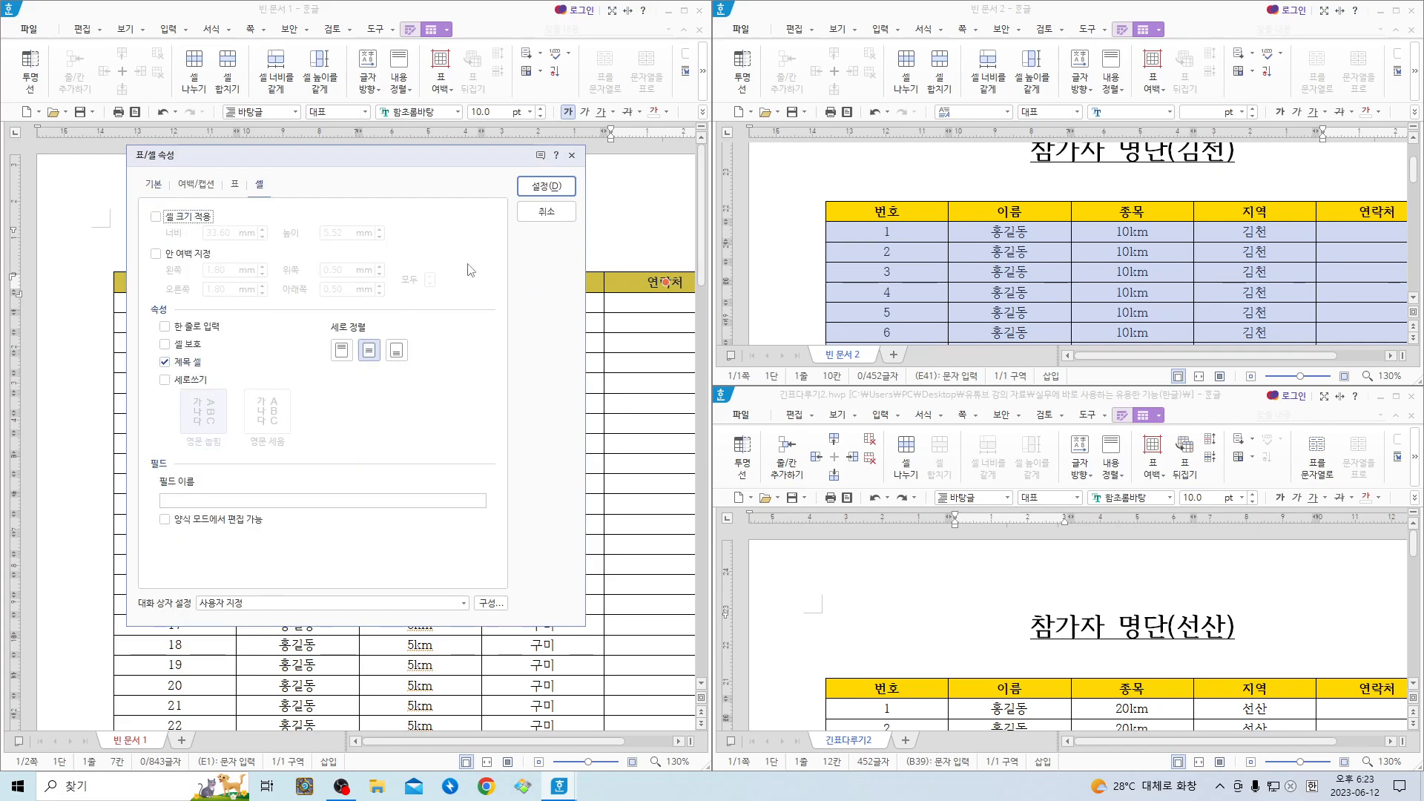
click(544, 192)
scroll(445, 520, down, 10)
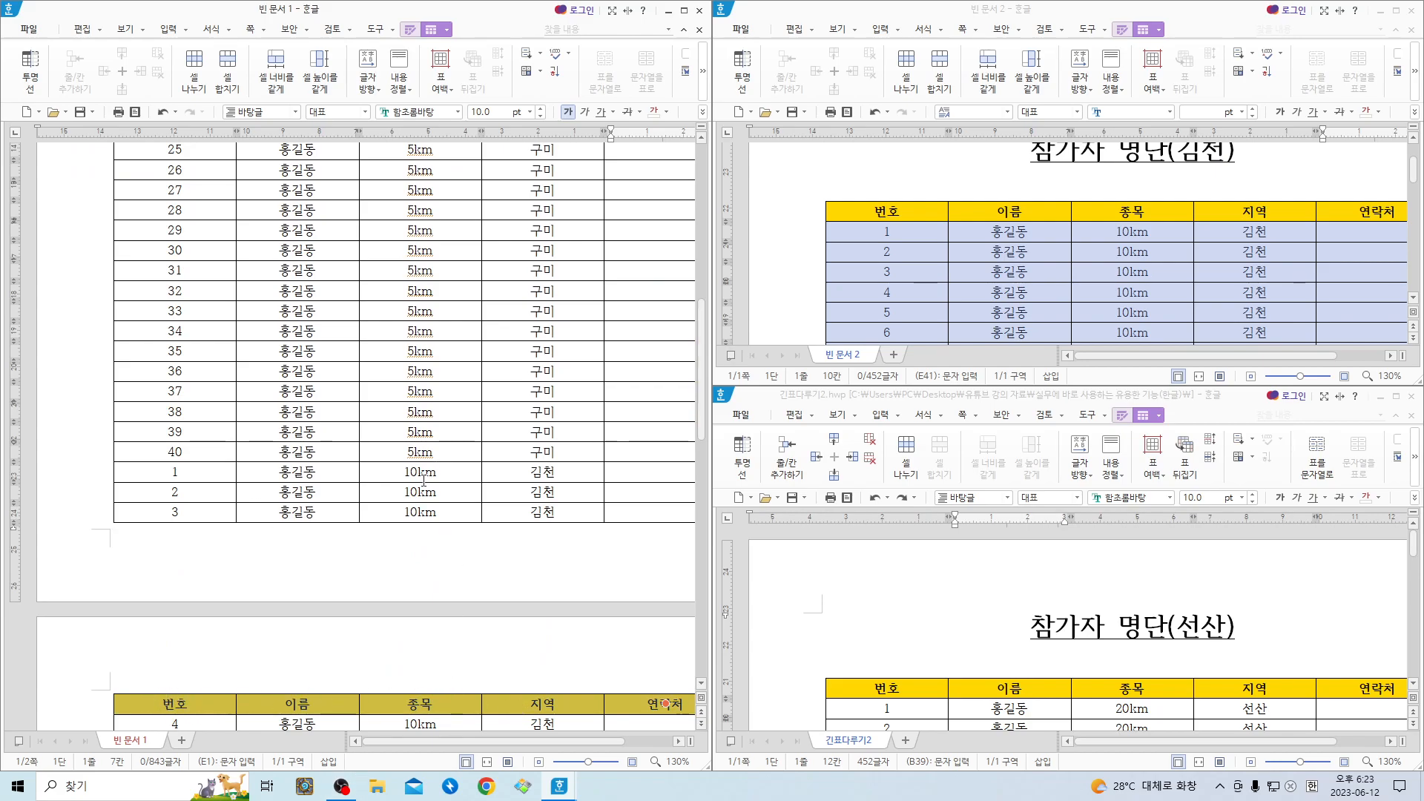
scroll(371, 442, down, 2)
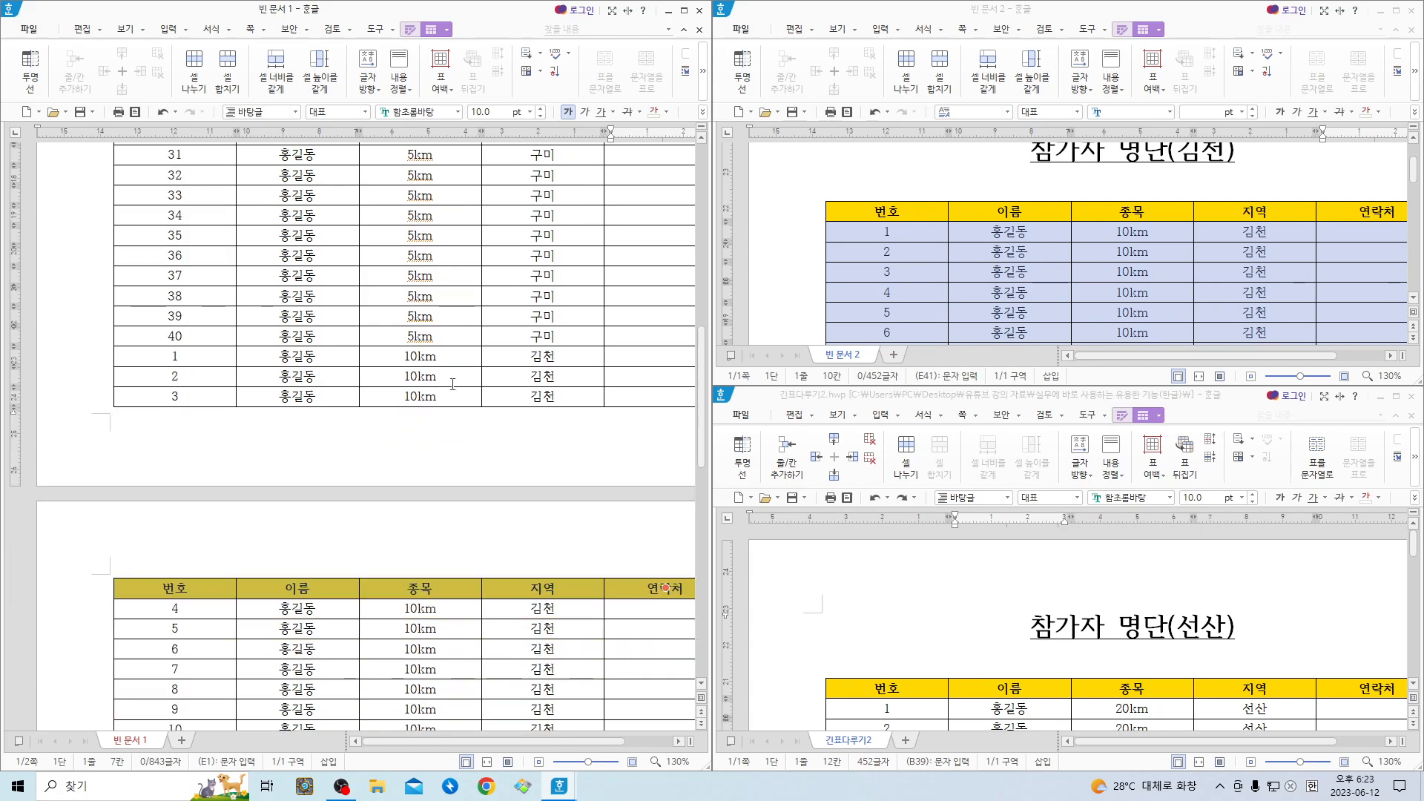
scroll(547, 423, down, 4)
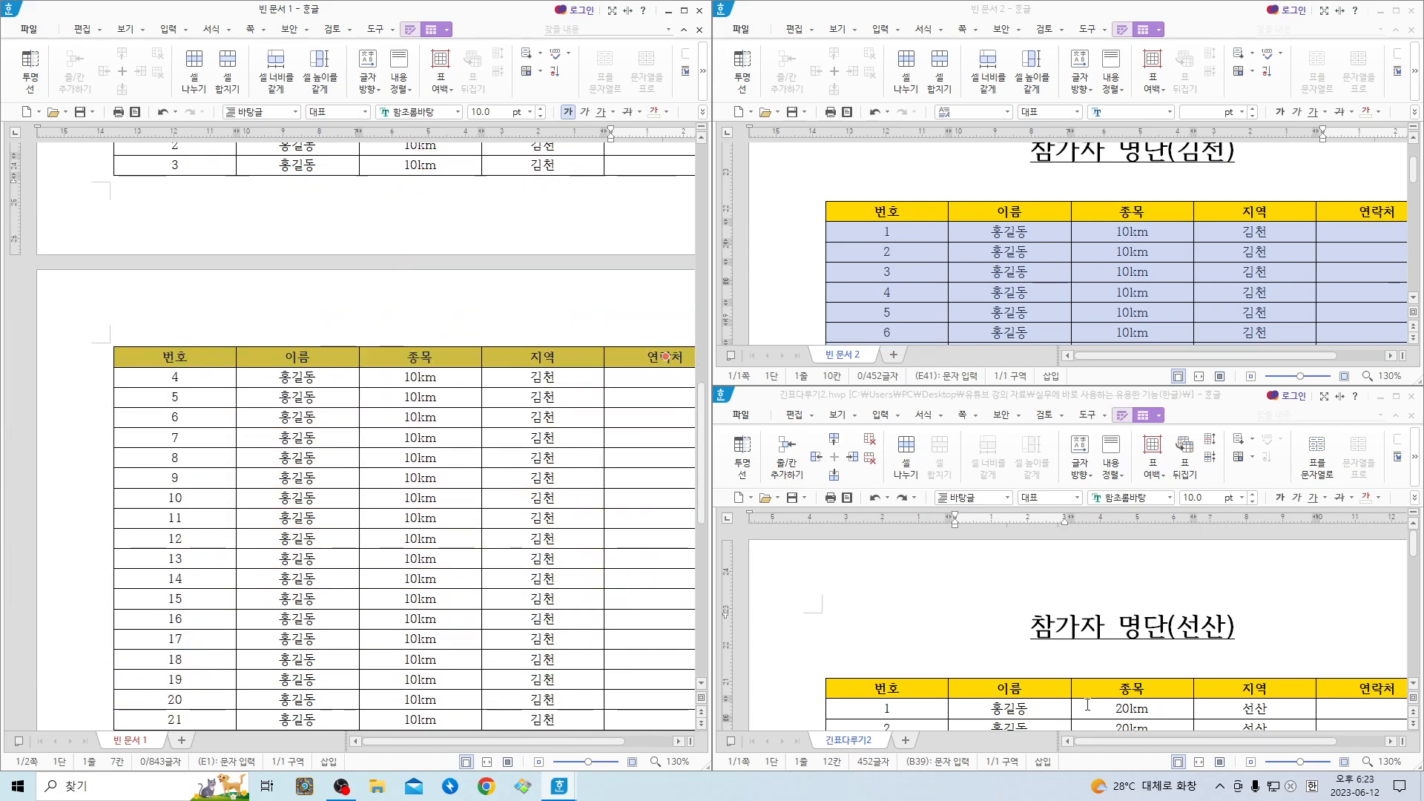
Select and copy participant rows 1 to 40 of the 선산 table in 긴표다루기2.hwp.
click(1057, 630)
scroll(1056, 630, down, 1)
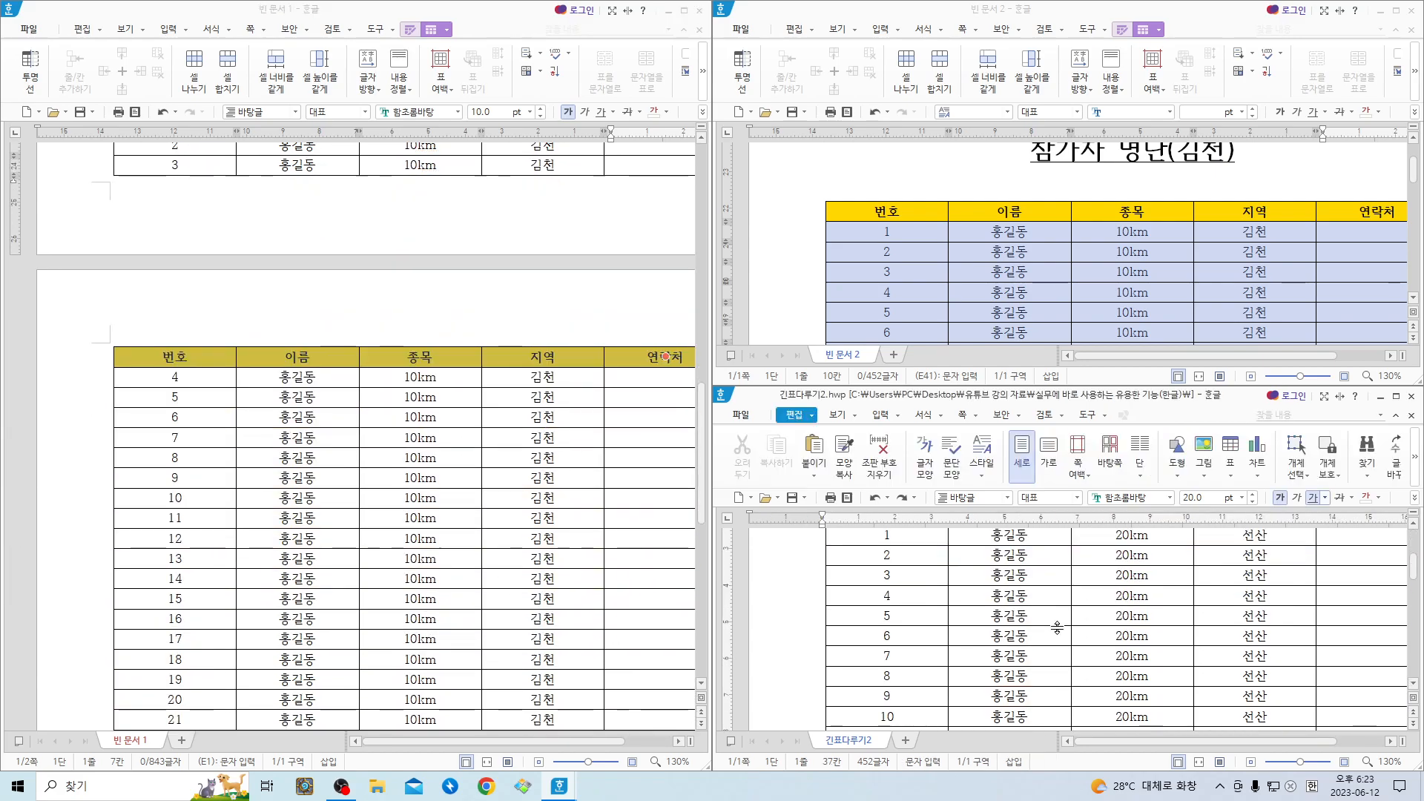
scroll(1054, 627, down, 1)
drag(886, 594, 1189, 660)
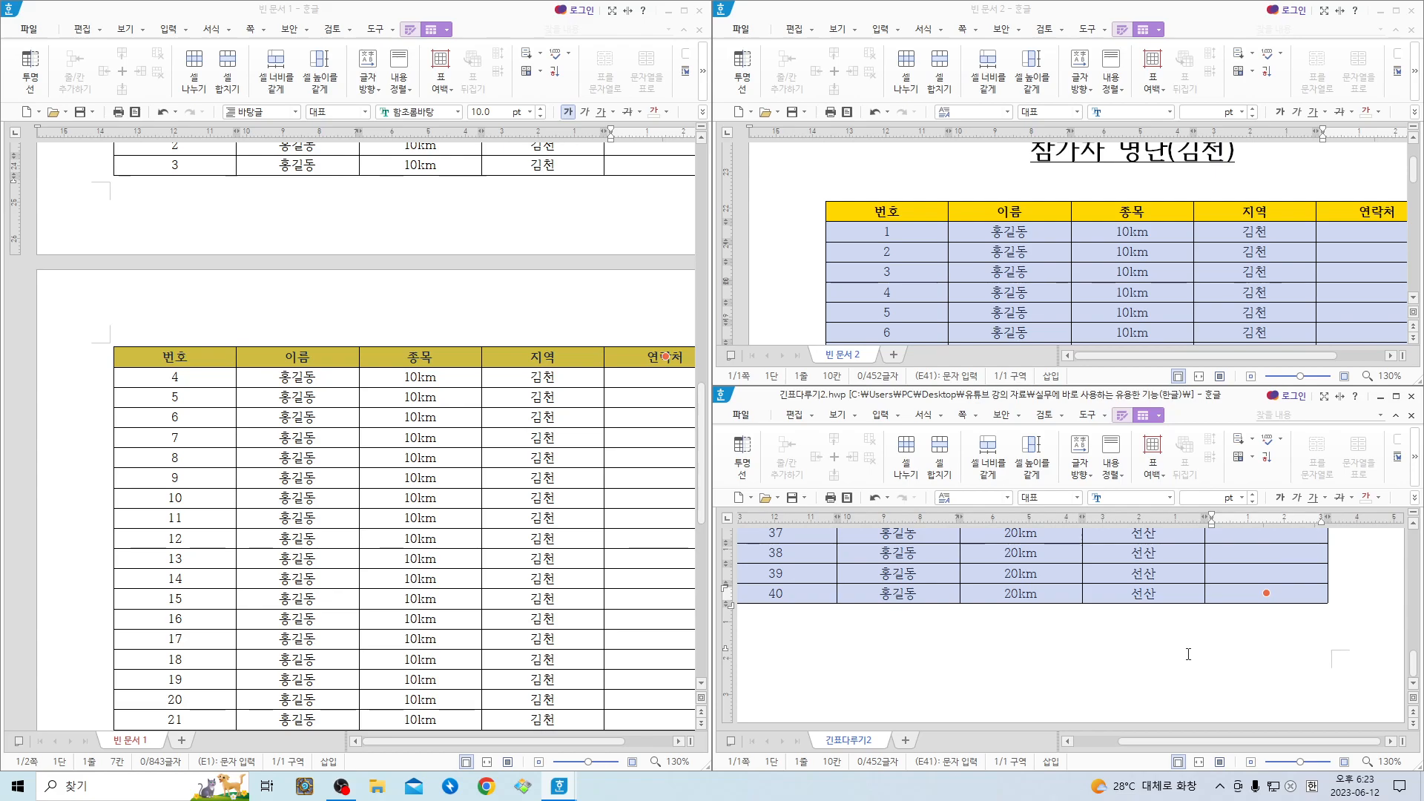
Paste the 선산 rows below the last 김천 row of the table in 빈 문서 1, using the insert-below option.
scroll(519, 589, down, 6)
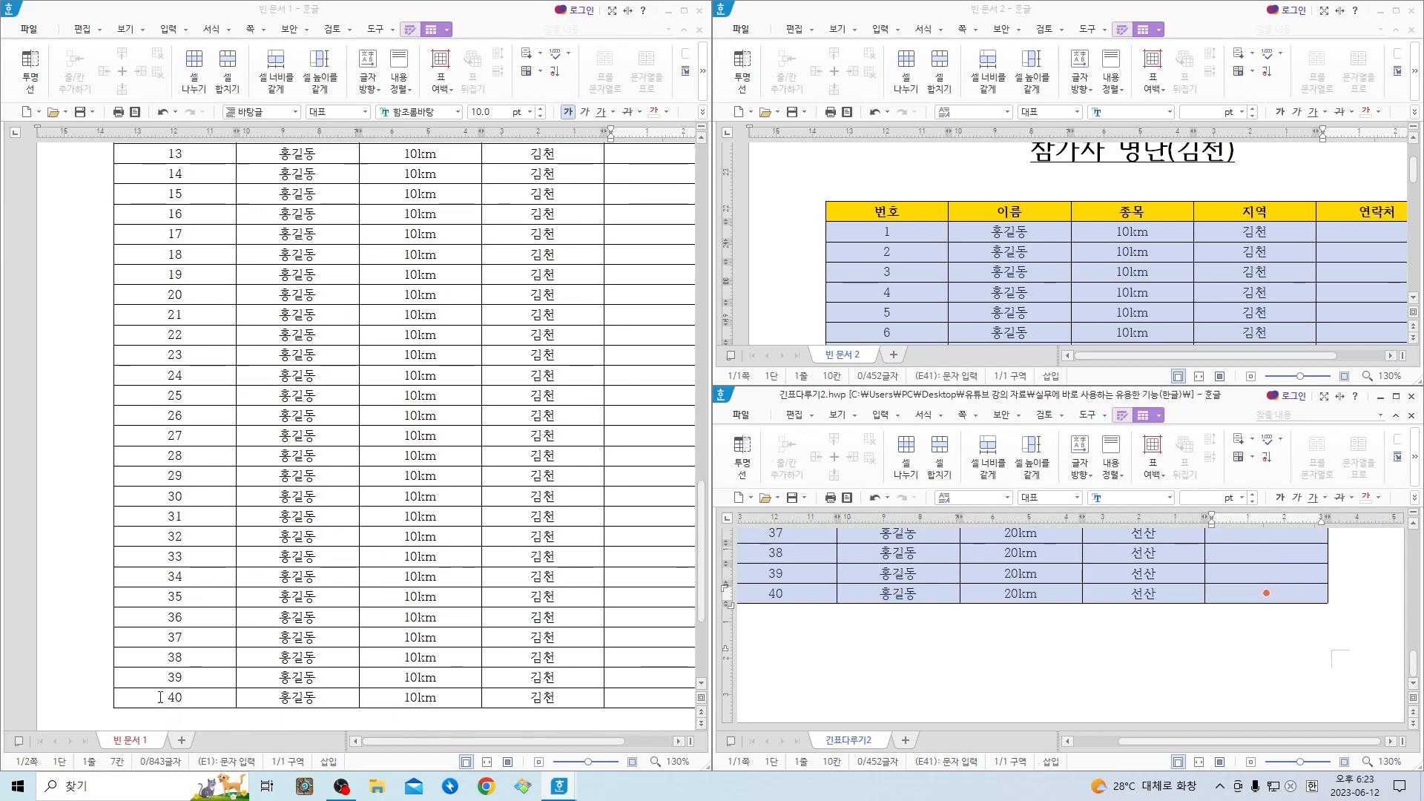
click(174, 697)
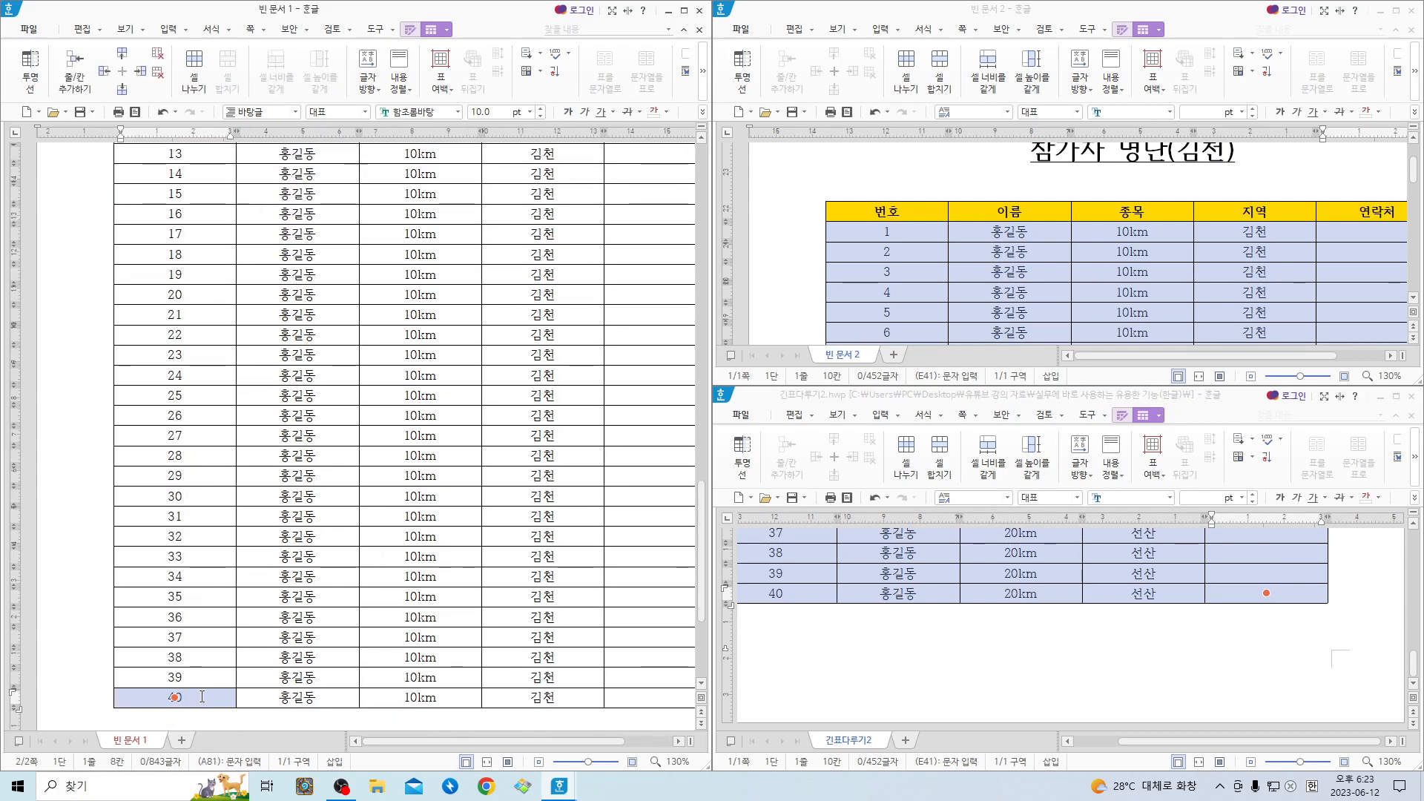
key(ctrl+v)
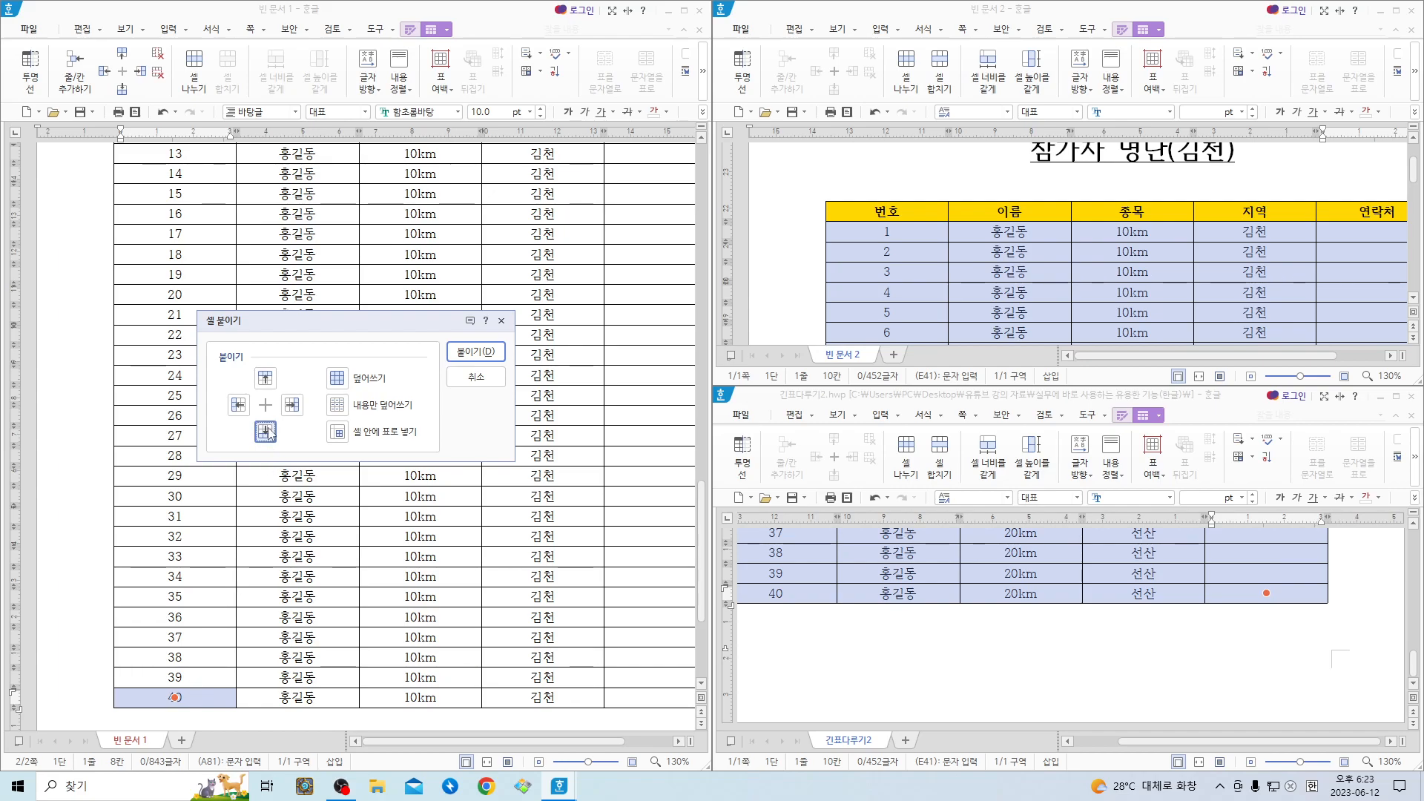
click(471, 356)
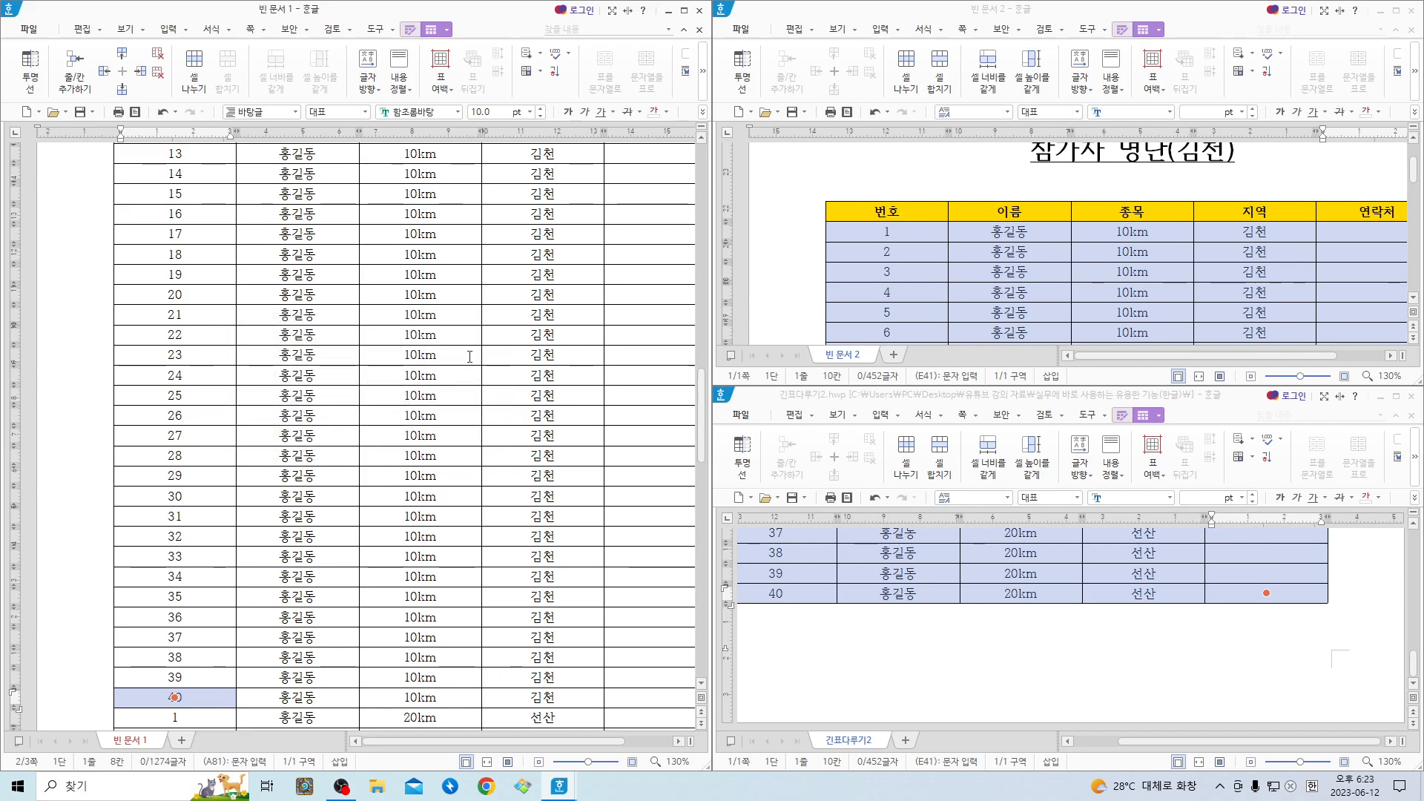
scroll(364, 633, down, 12)
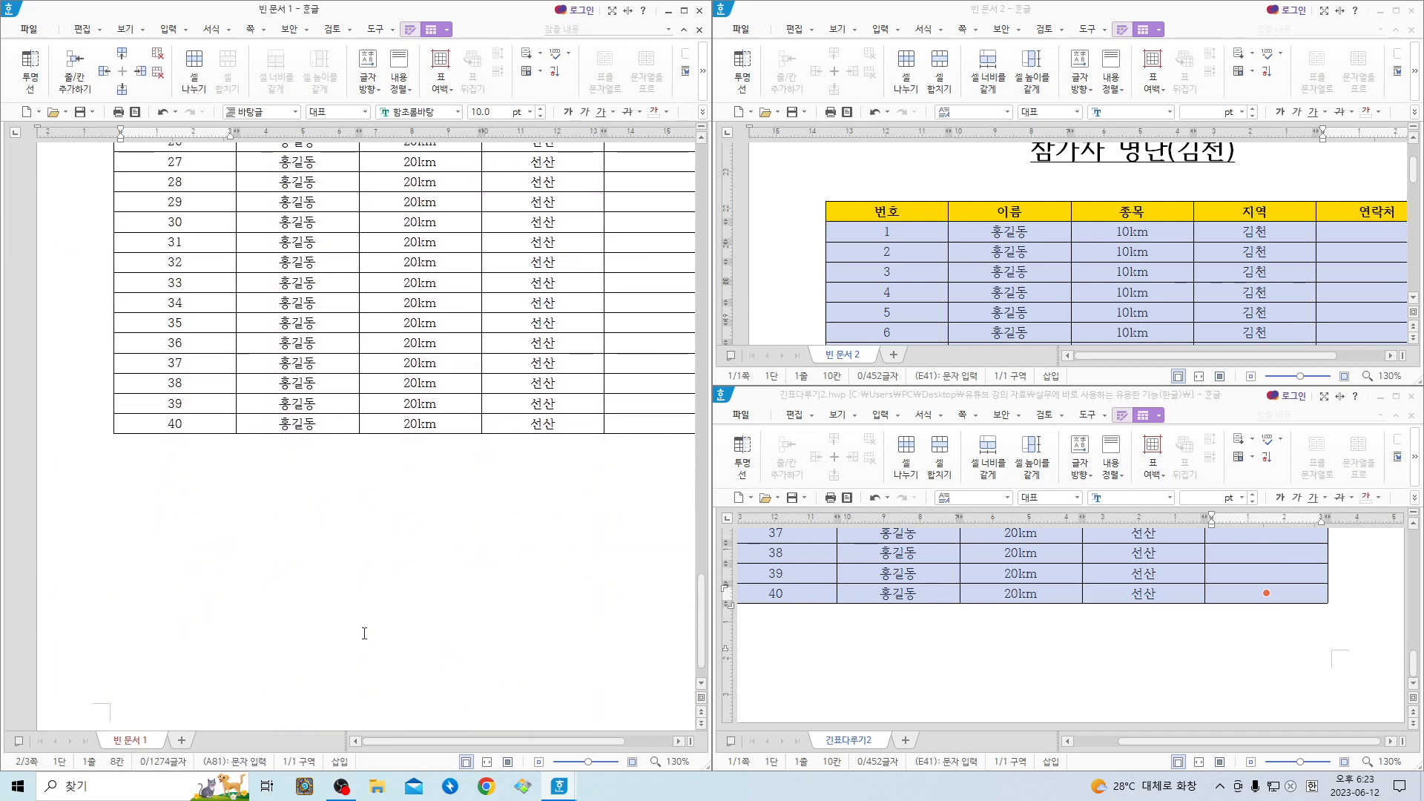
Clear all the numbers in the 번호 column of the combined table, from the first 구미 row to the last 선산 row.
scroll(263, 547, up, 10)
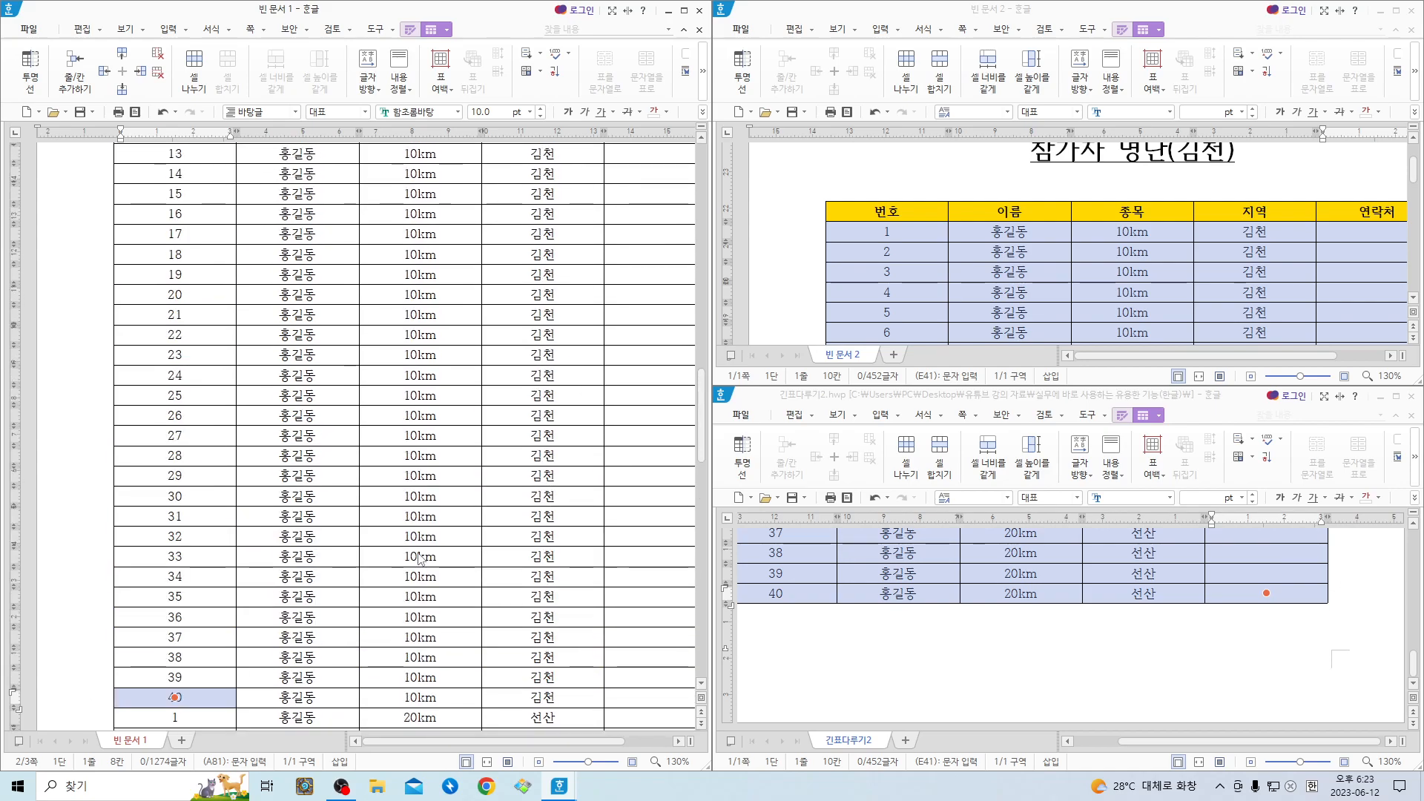
scroll(263, 547, up, 10)
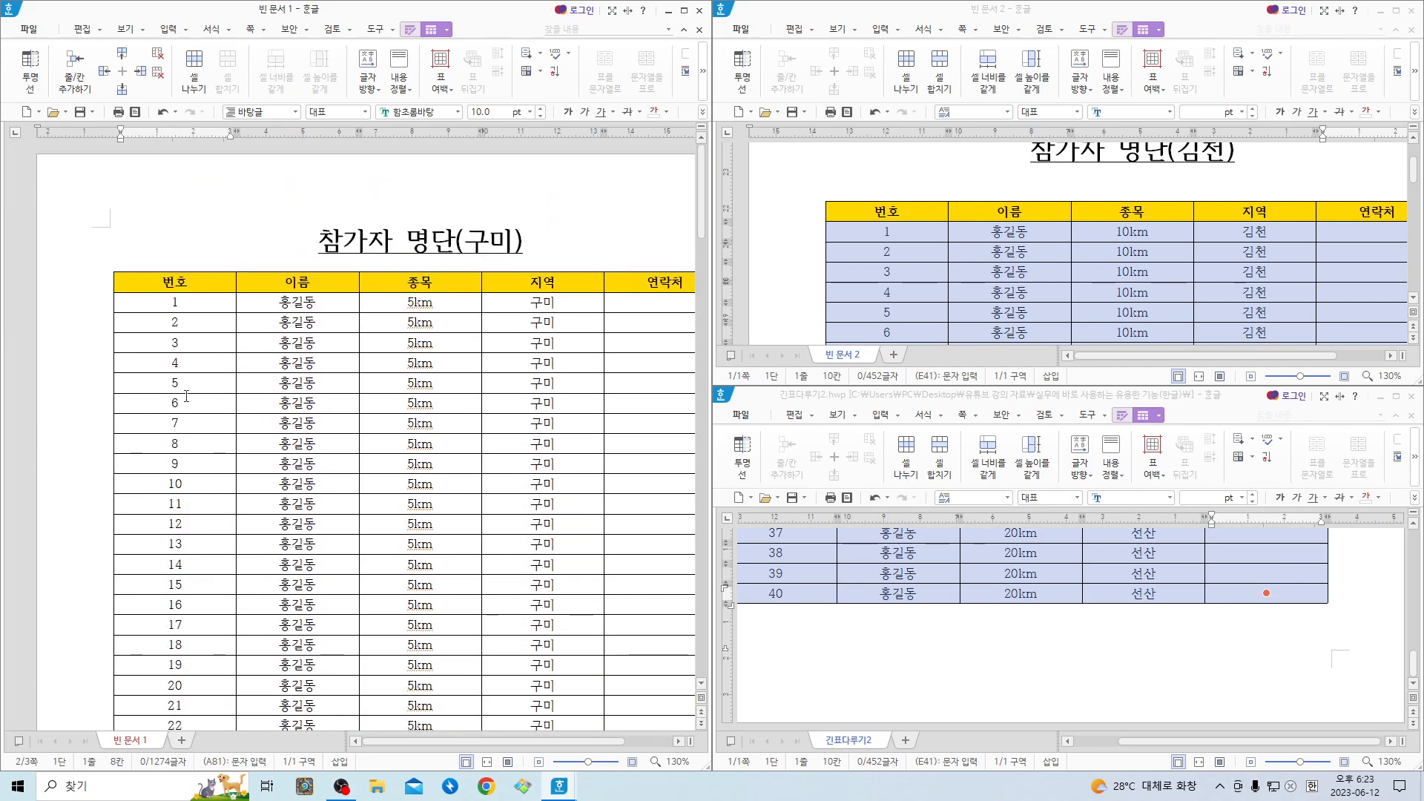
mouse_move(180, 306)
mouse_down()
mouse_move(159, 798)
mouse_move(195, 83)
mouse_move(141, 771)
mouse_move(123, 605)
mouse_move(135, 698)
mouse_move(146, 540)
mouse_up()
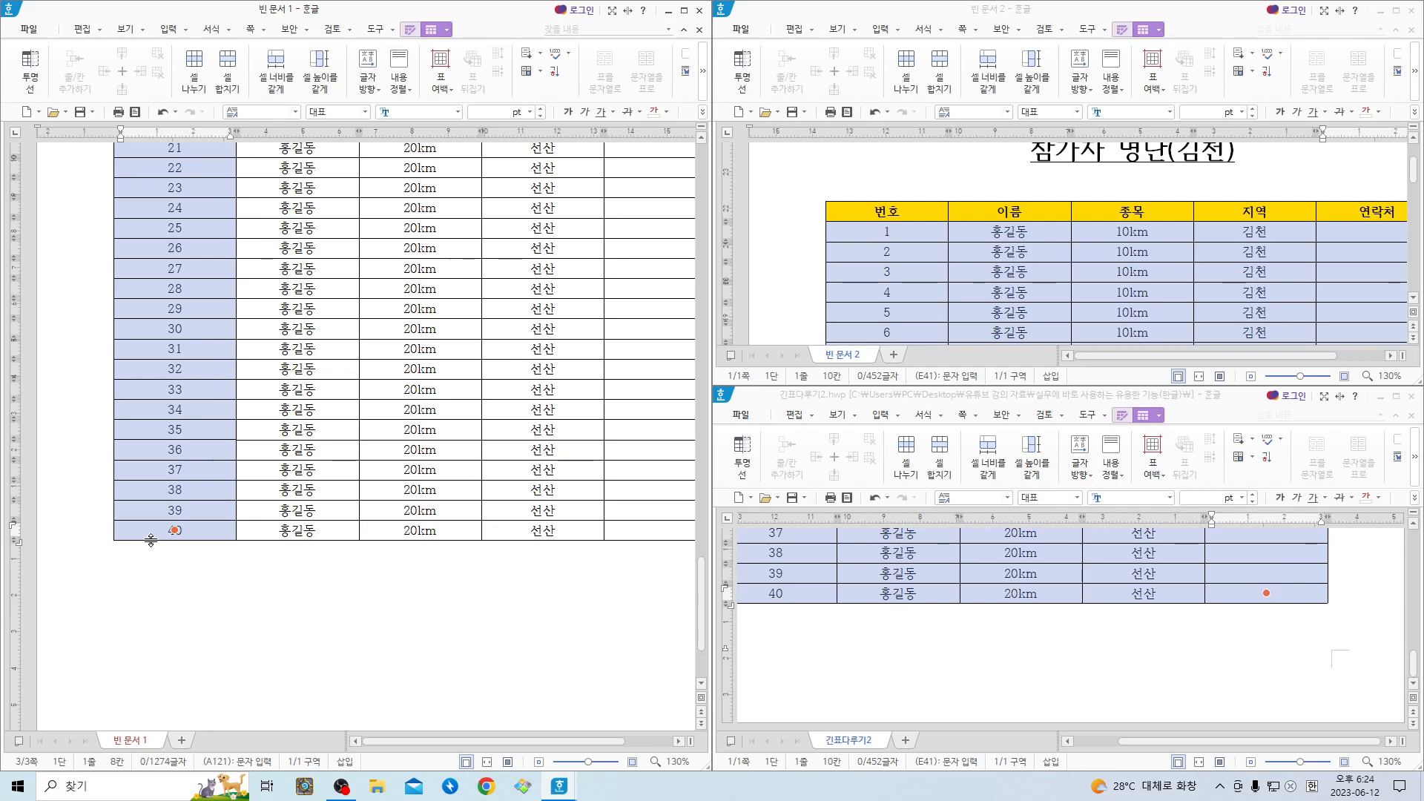
key(Delete)
Auto-fill the emptied 번호 column with consecutive numbers from 1 to 120 and review the numbering through all pages.
scroll(146, 486, up, 20)
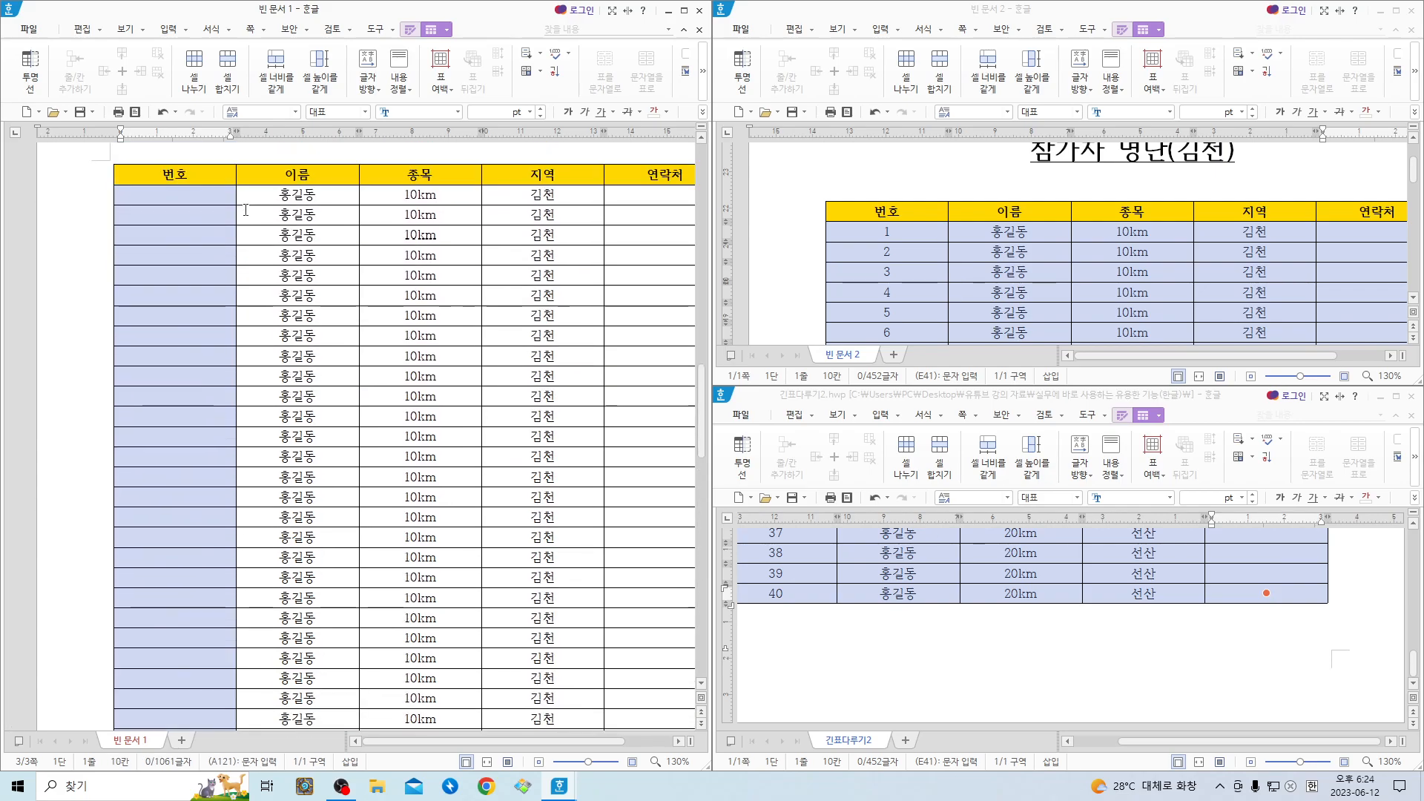
scroll(244, 267, up, 3)
click(242, 264)
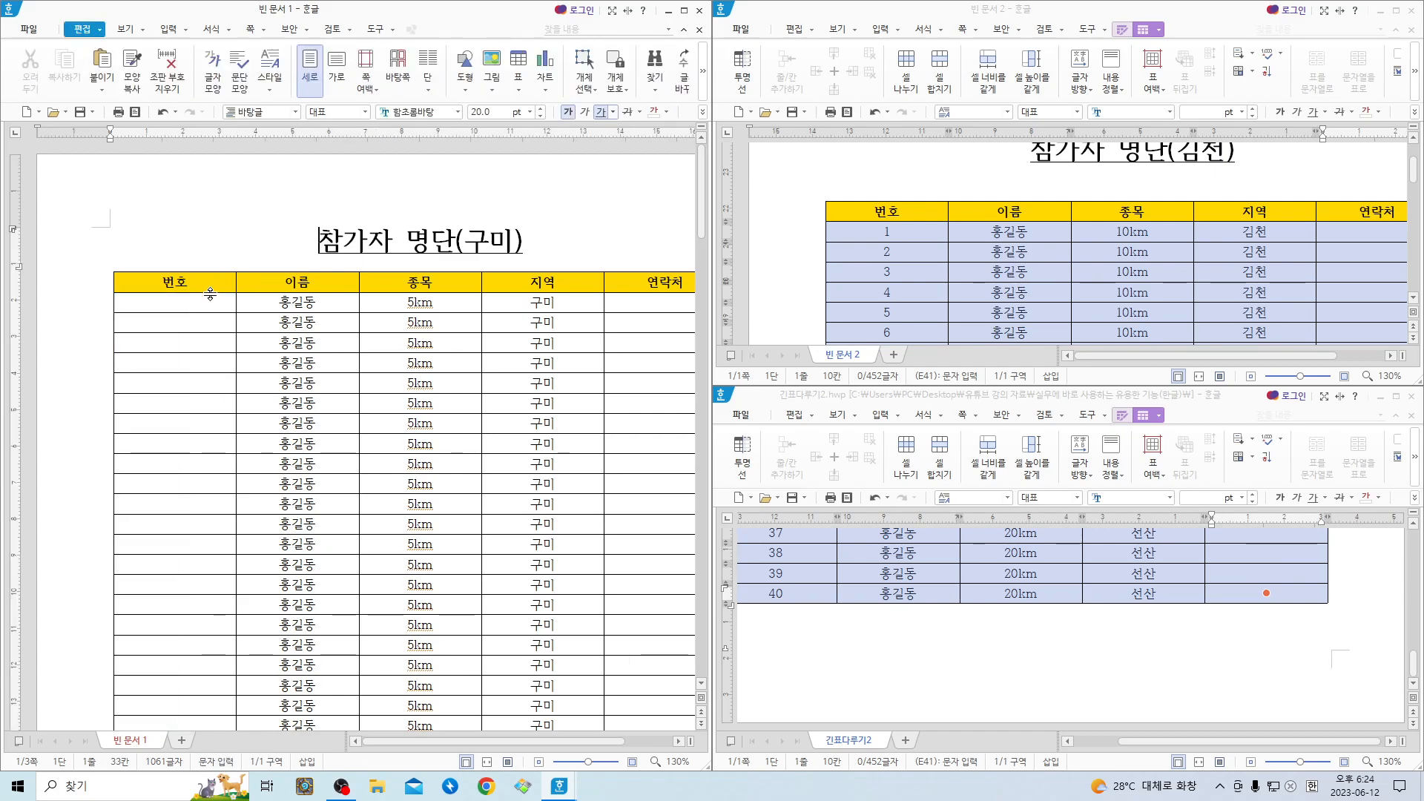
drag(178, 323, 116, 632)
drag(158, 496, 170, 484)
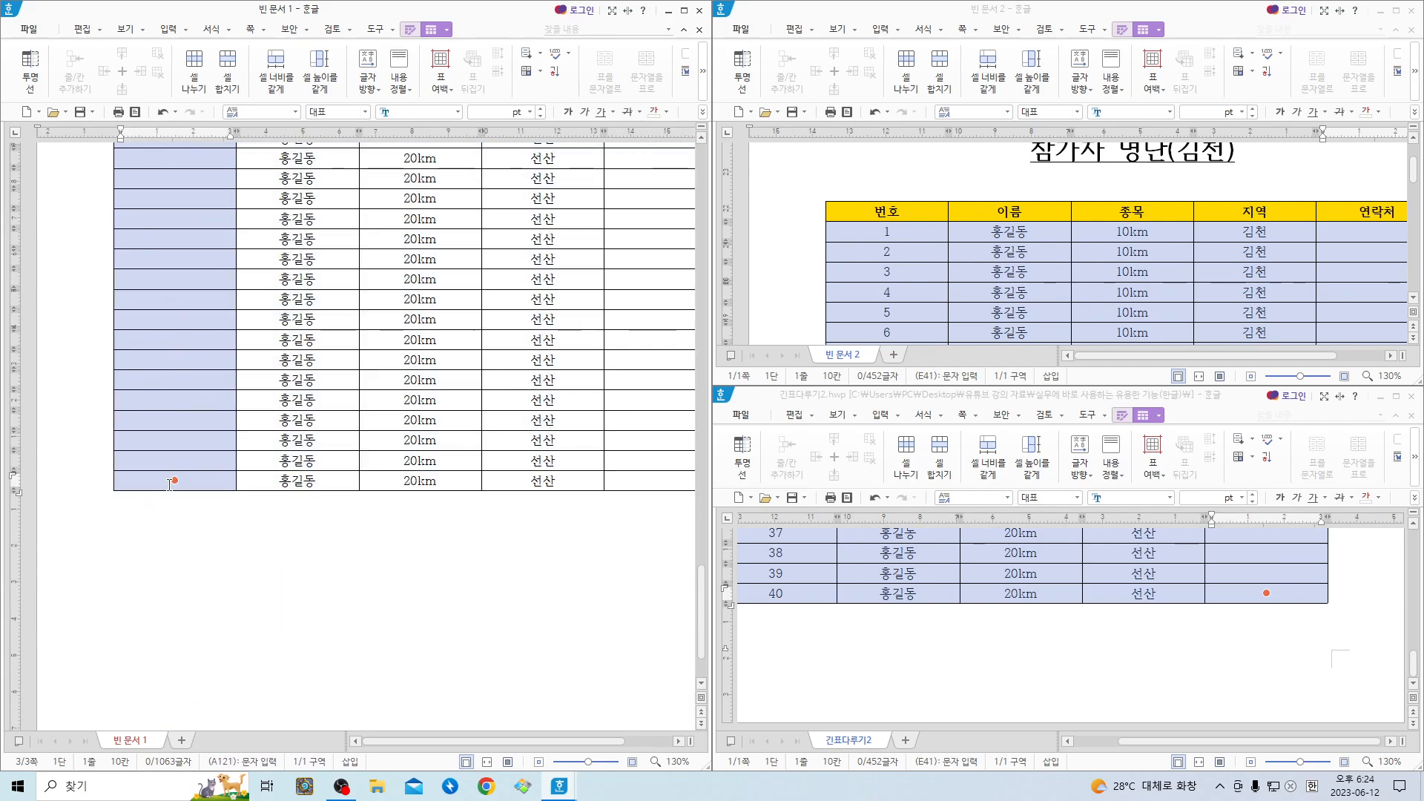
key(a)
scroll(197, 528, up, 20)
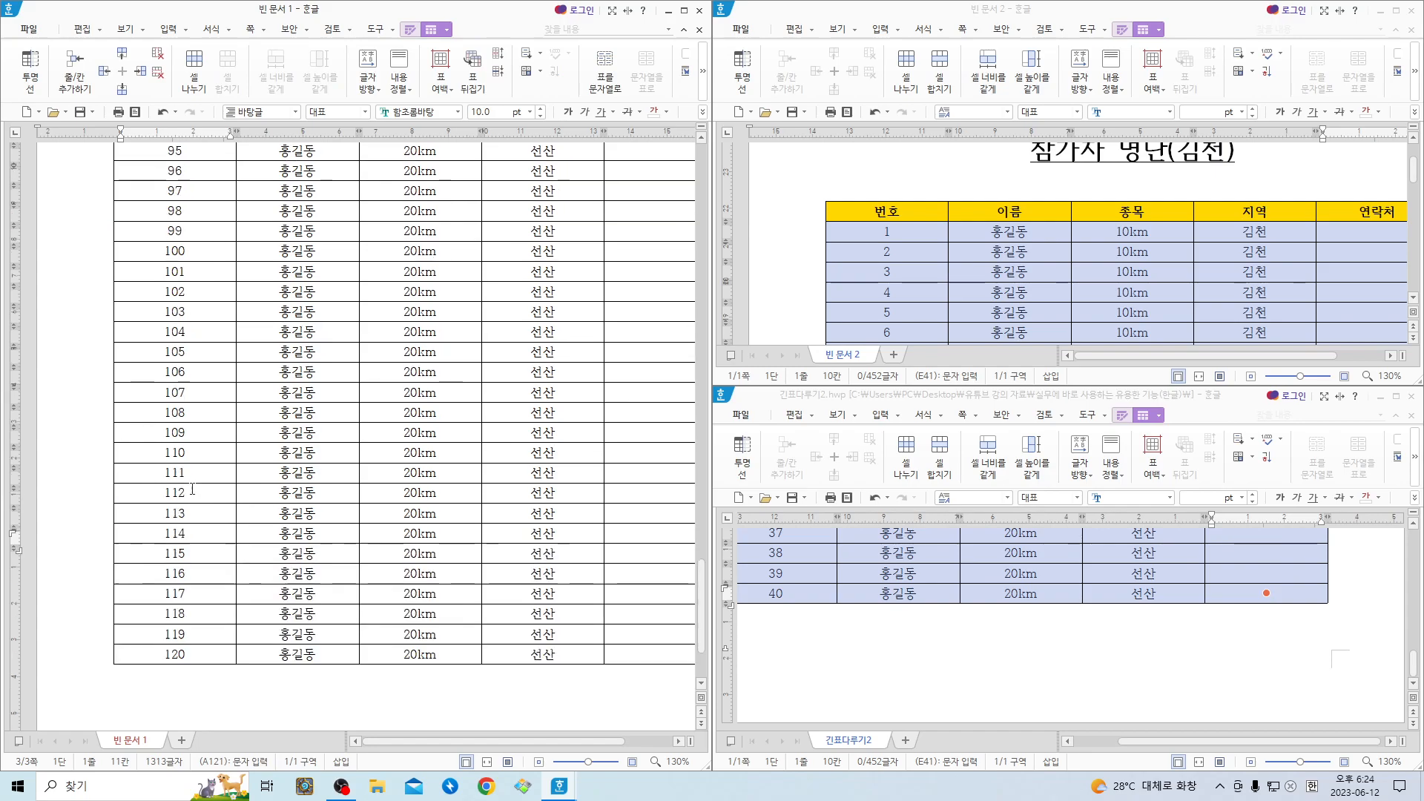
scroll(194, 473, up, 12)
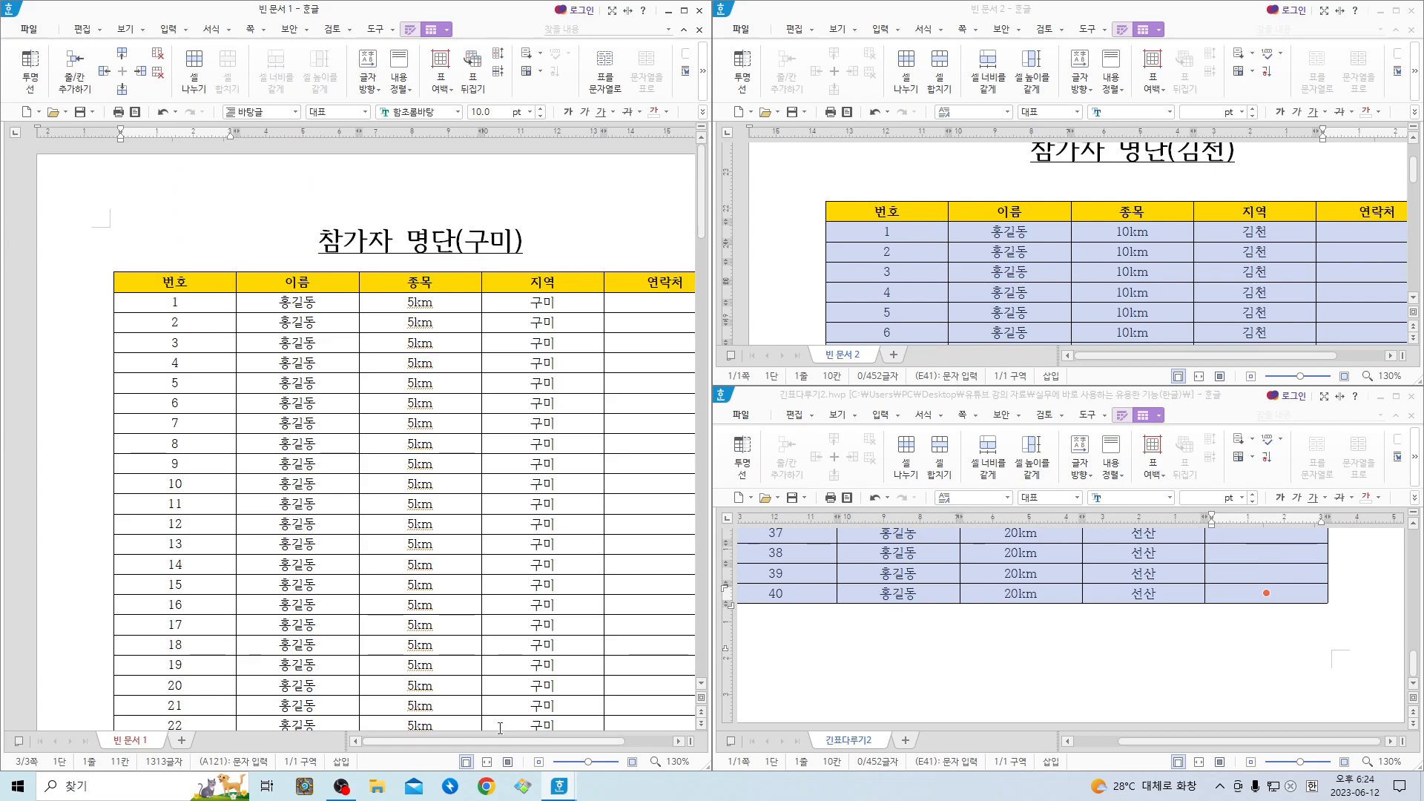
scroll(503, 558, down, 10)
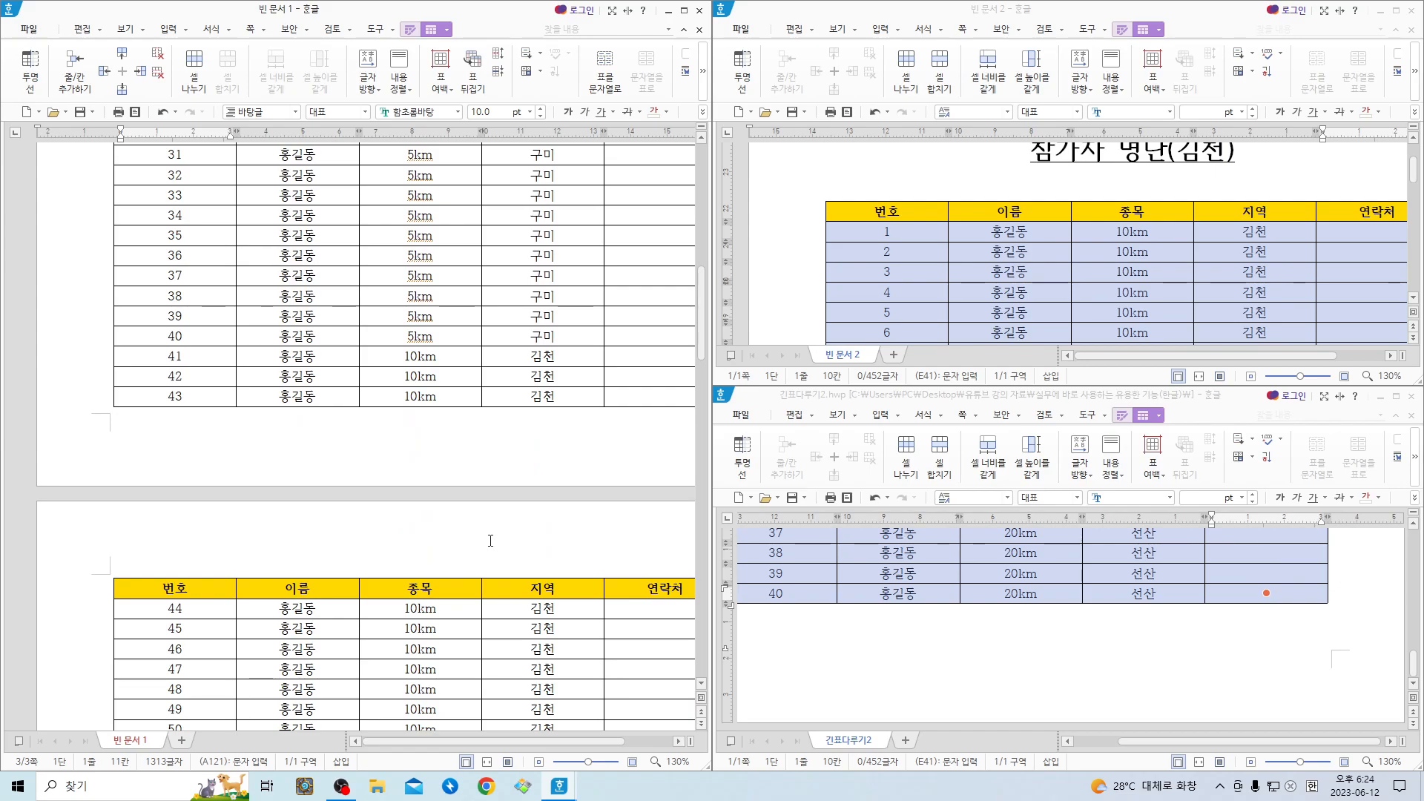
scroll(473, 553, down, 20)
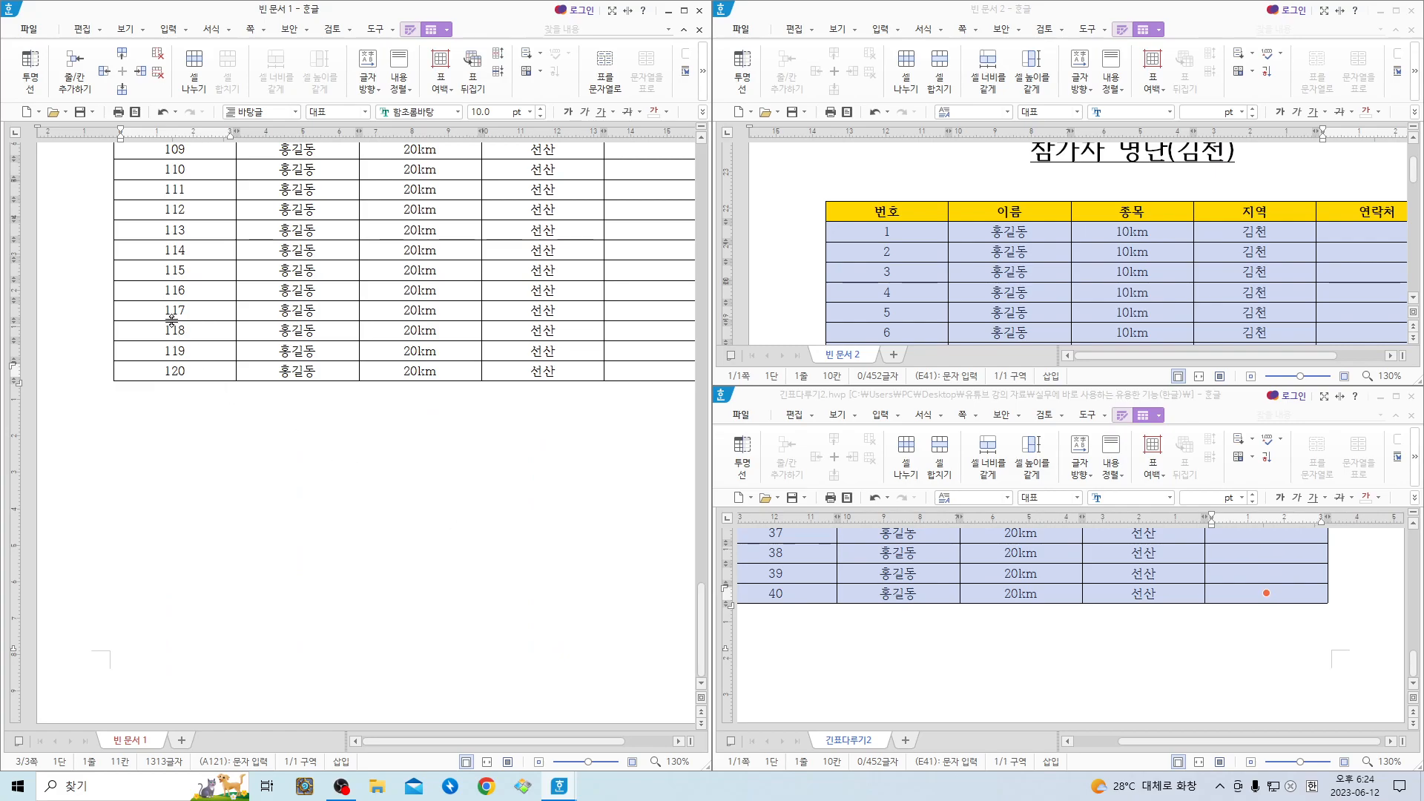
Clear the numbers 117 to 120 in the 번호 column and undo the clearing.
drag(184, 311, 219, 361)
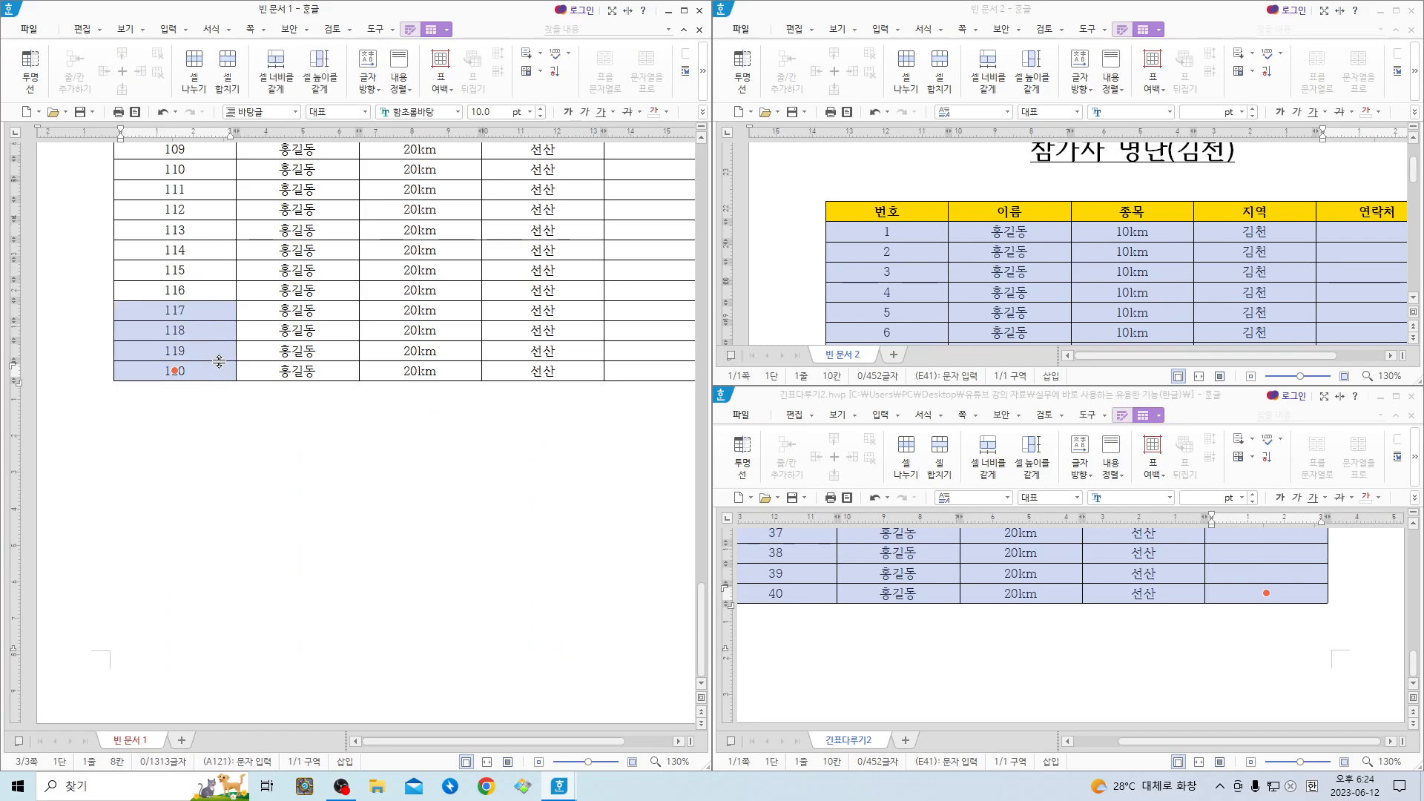
key(Delete)
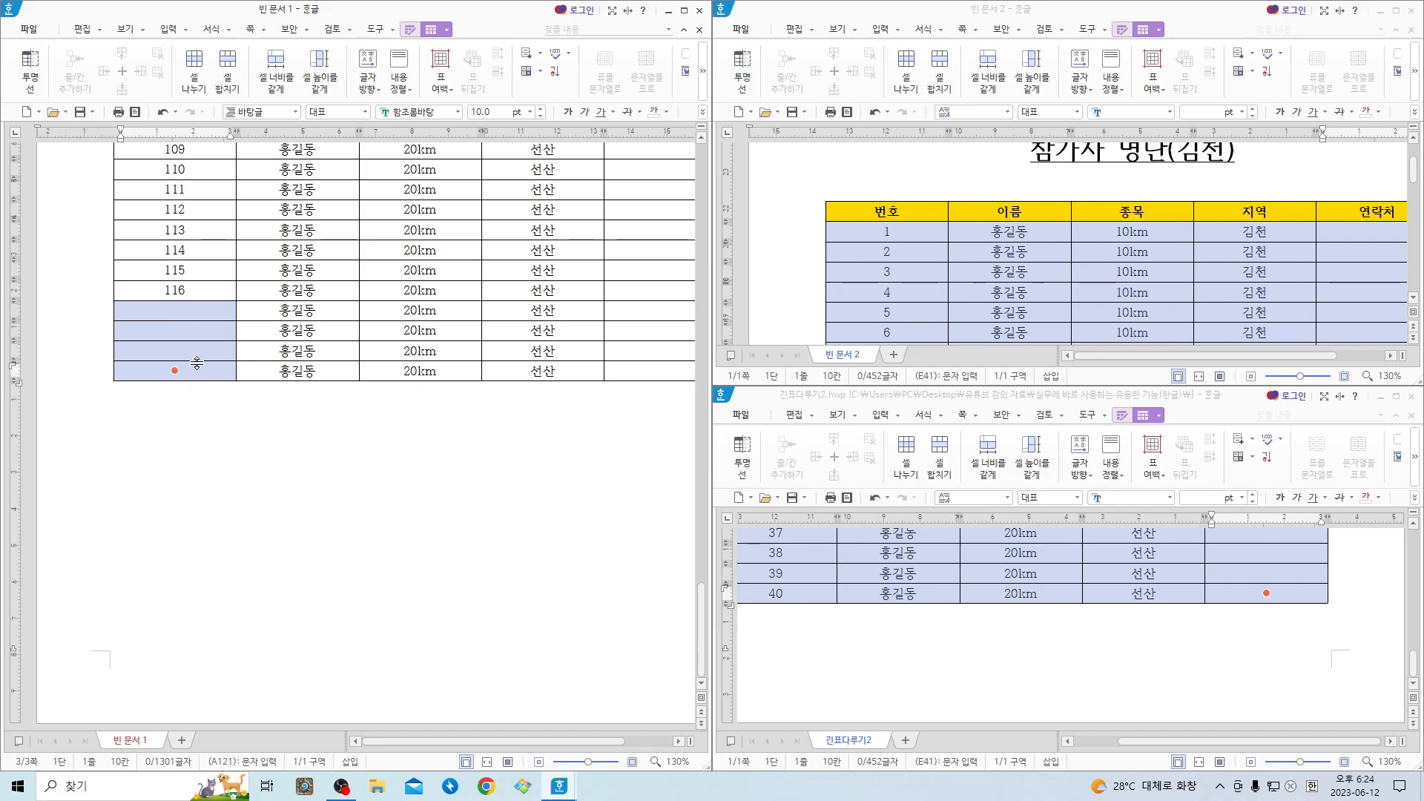
key(ctrl+z)
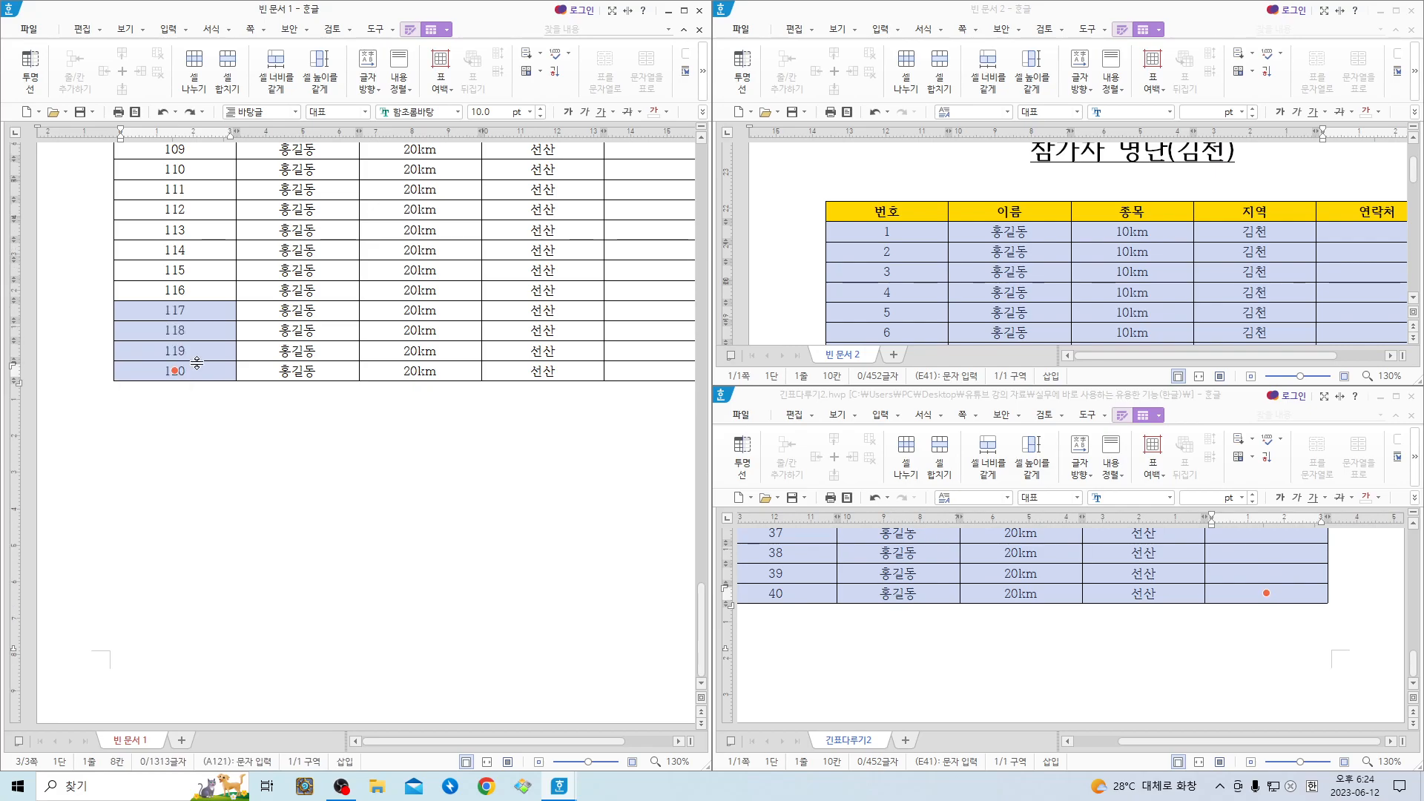
Select the full table rows 117 to 120 and maximize the 빈 문서 1 window.
drag(204, 310, 589, 378)
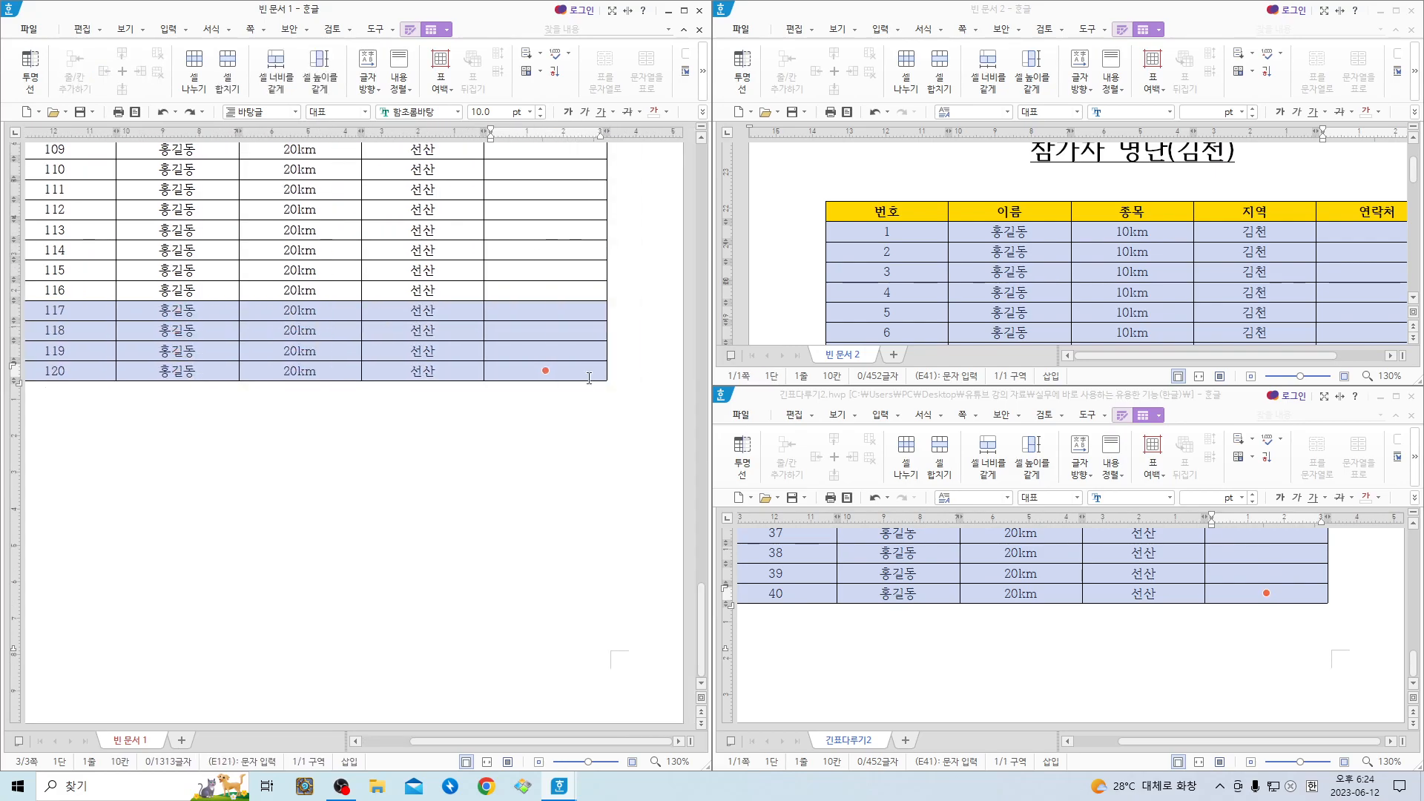
drag(507, 740, 483, 742)
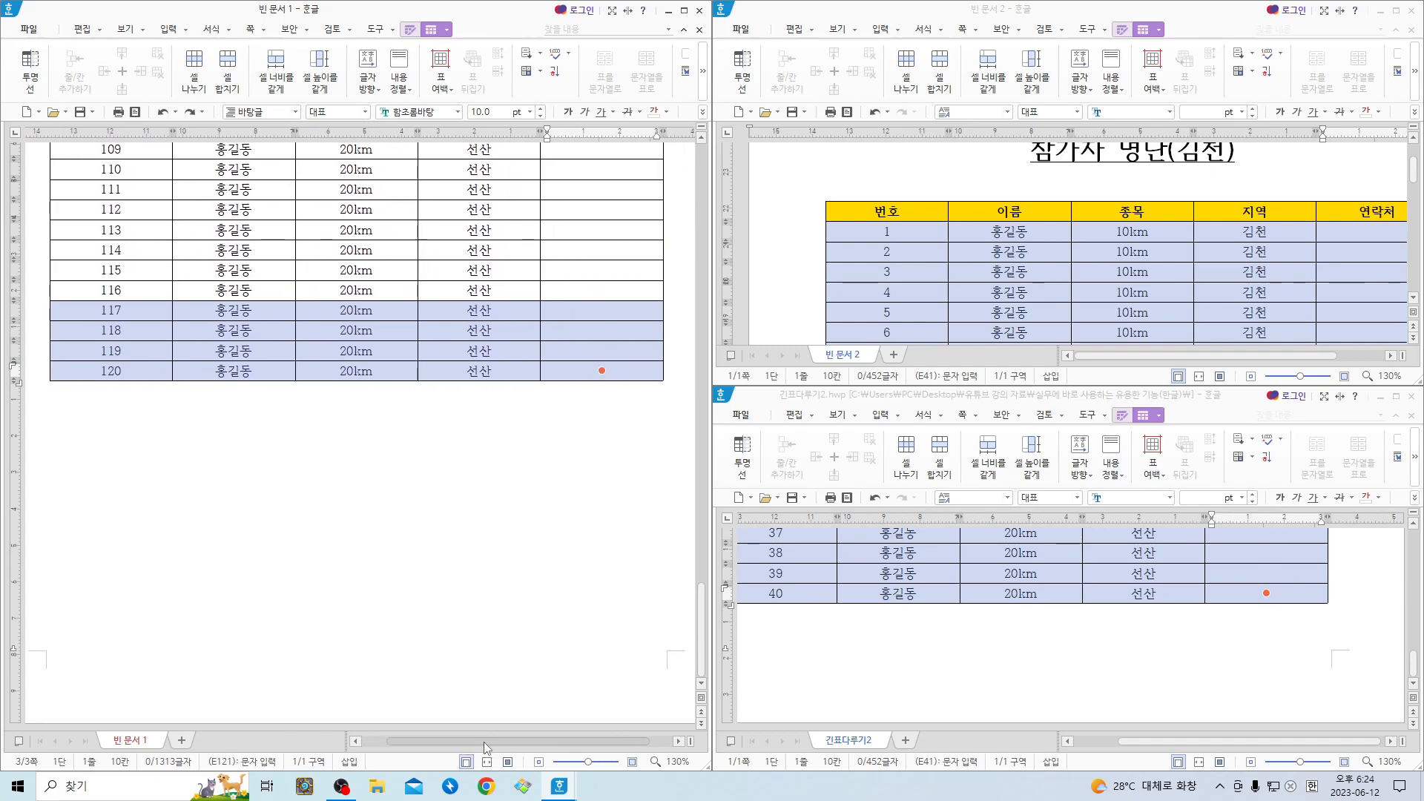
click(684, 10)
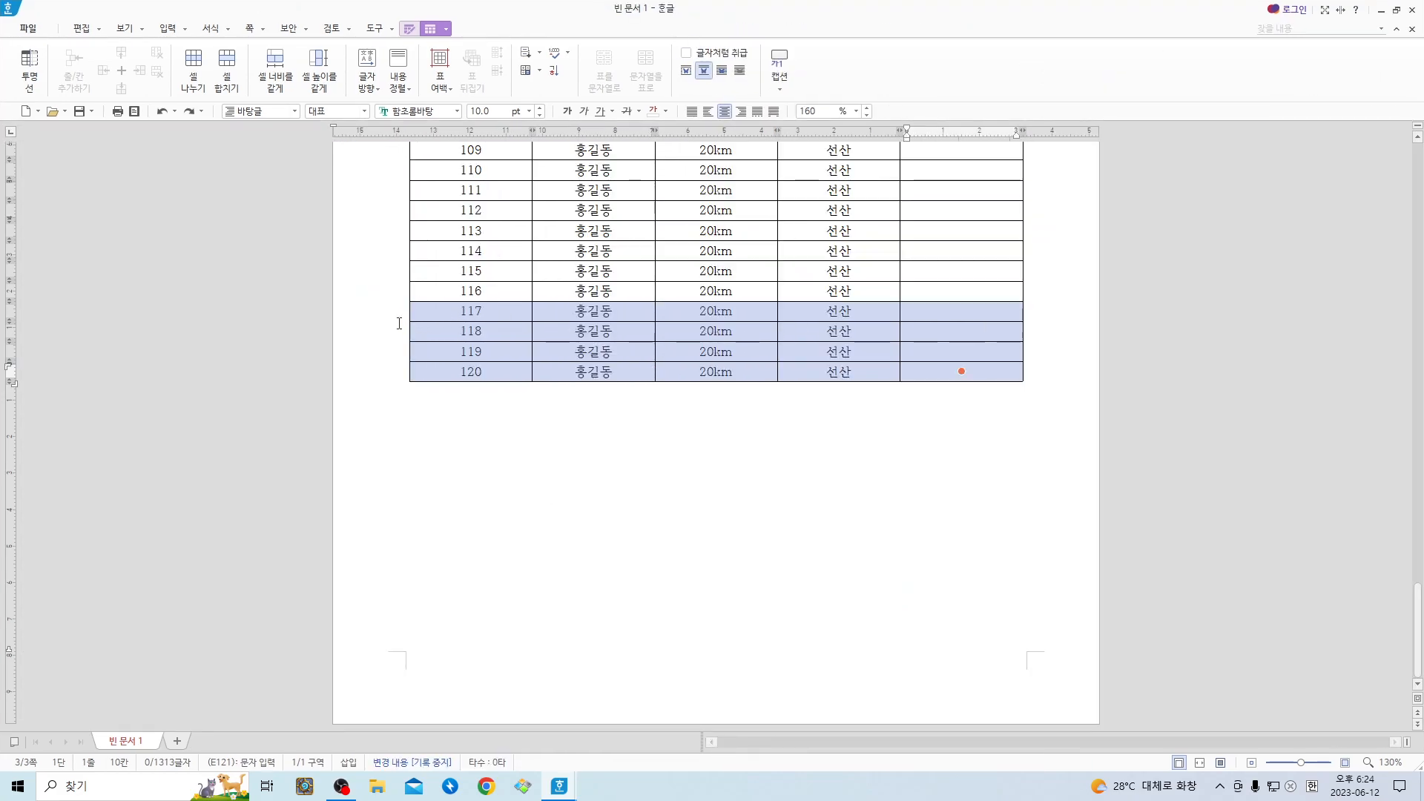
Clear only the contents of rows 117 to 120, keeping the cell shapes with 남김, and undo it.
click(403, 430)
click(486, 311)
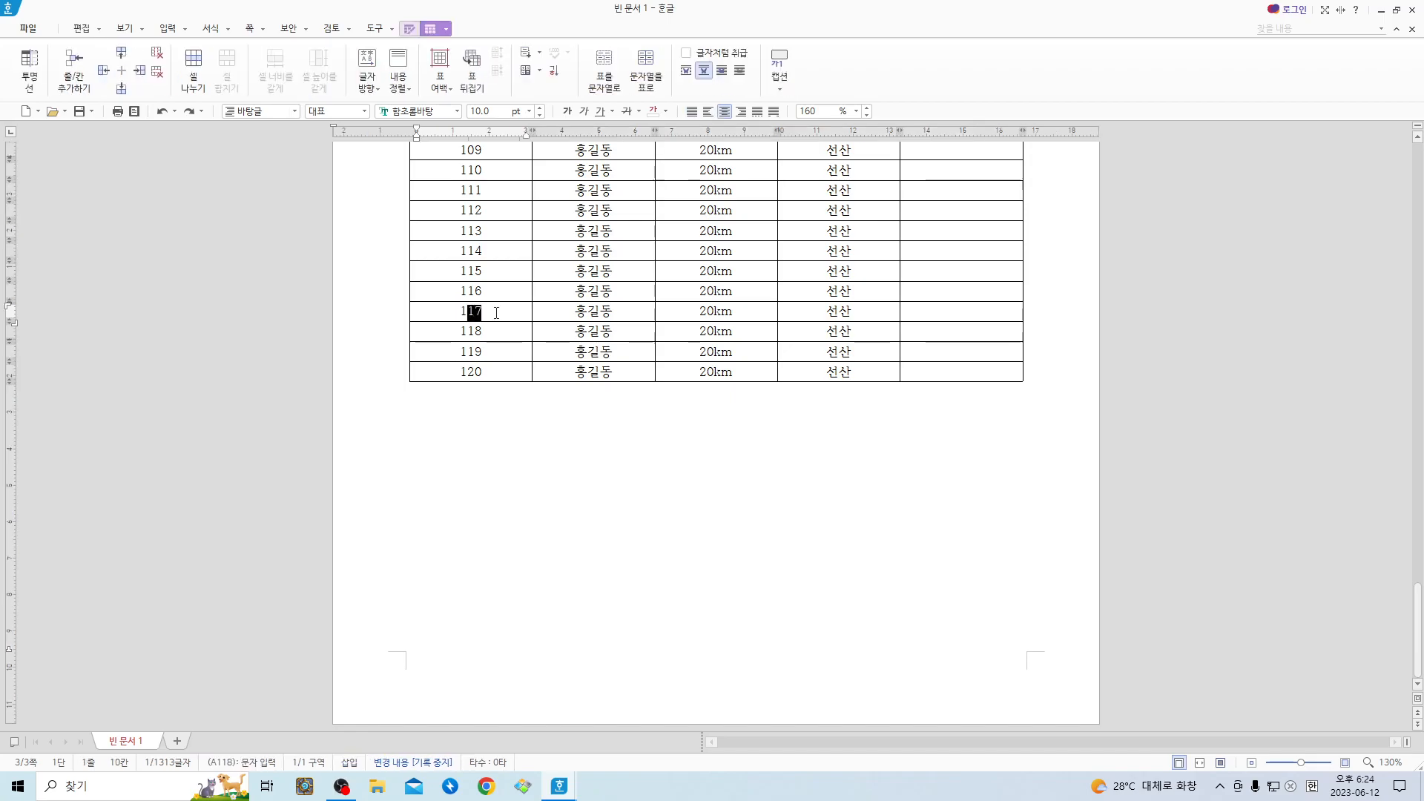
drag(486, 311, 961, 371)
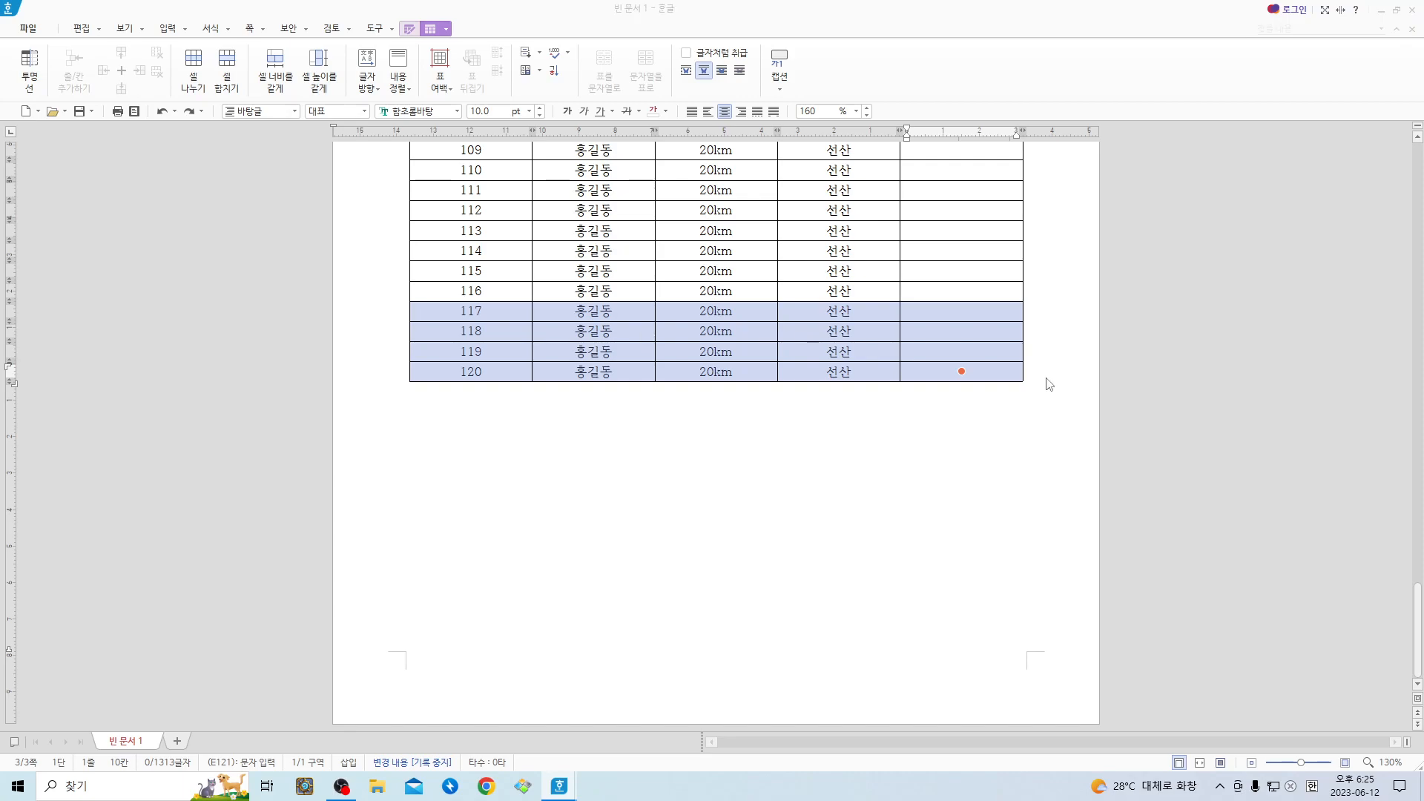
key(Delete)
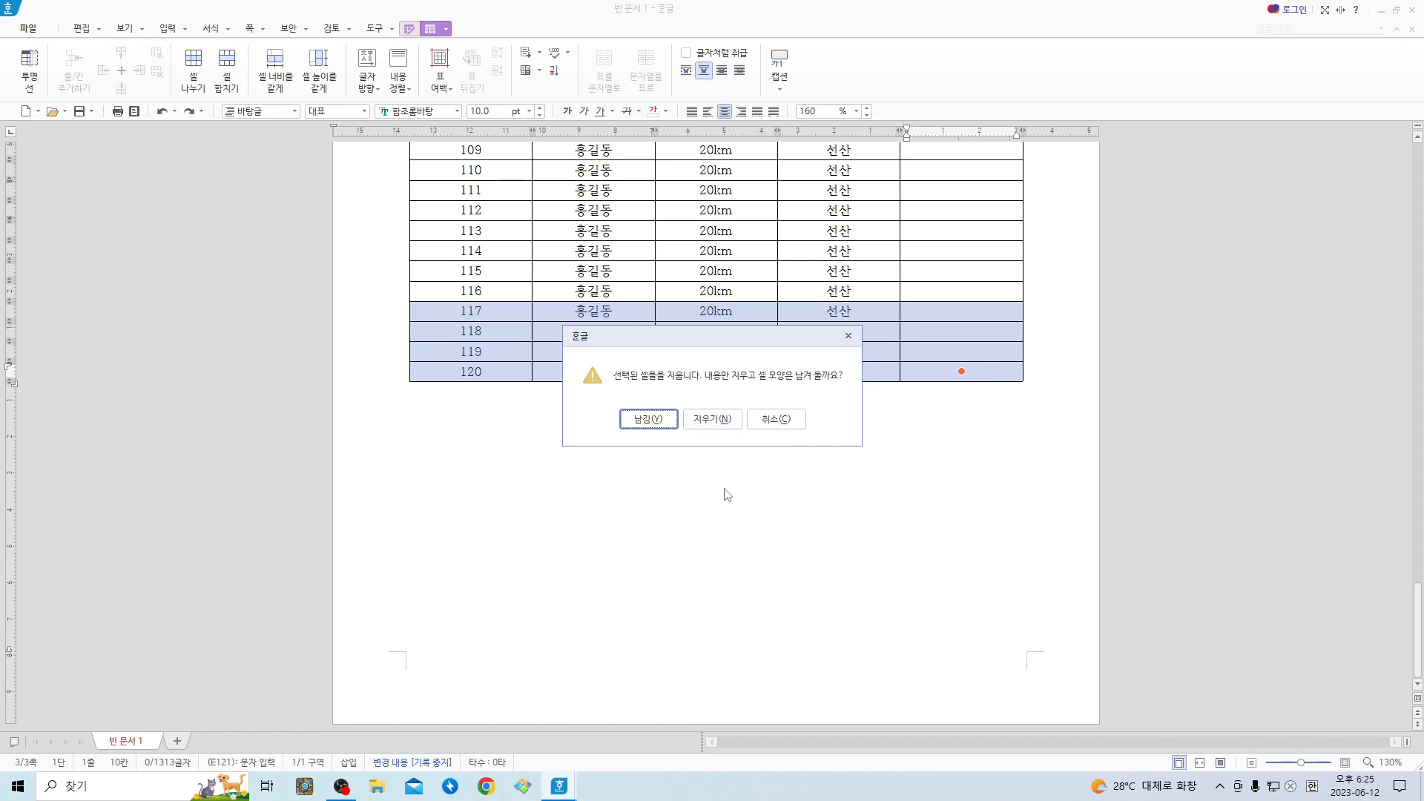
click(647, 419)
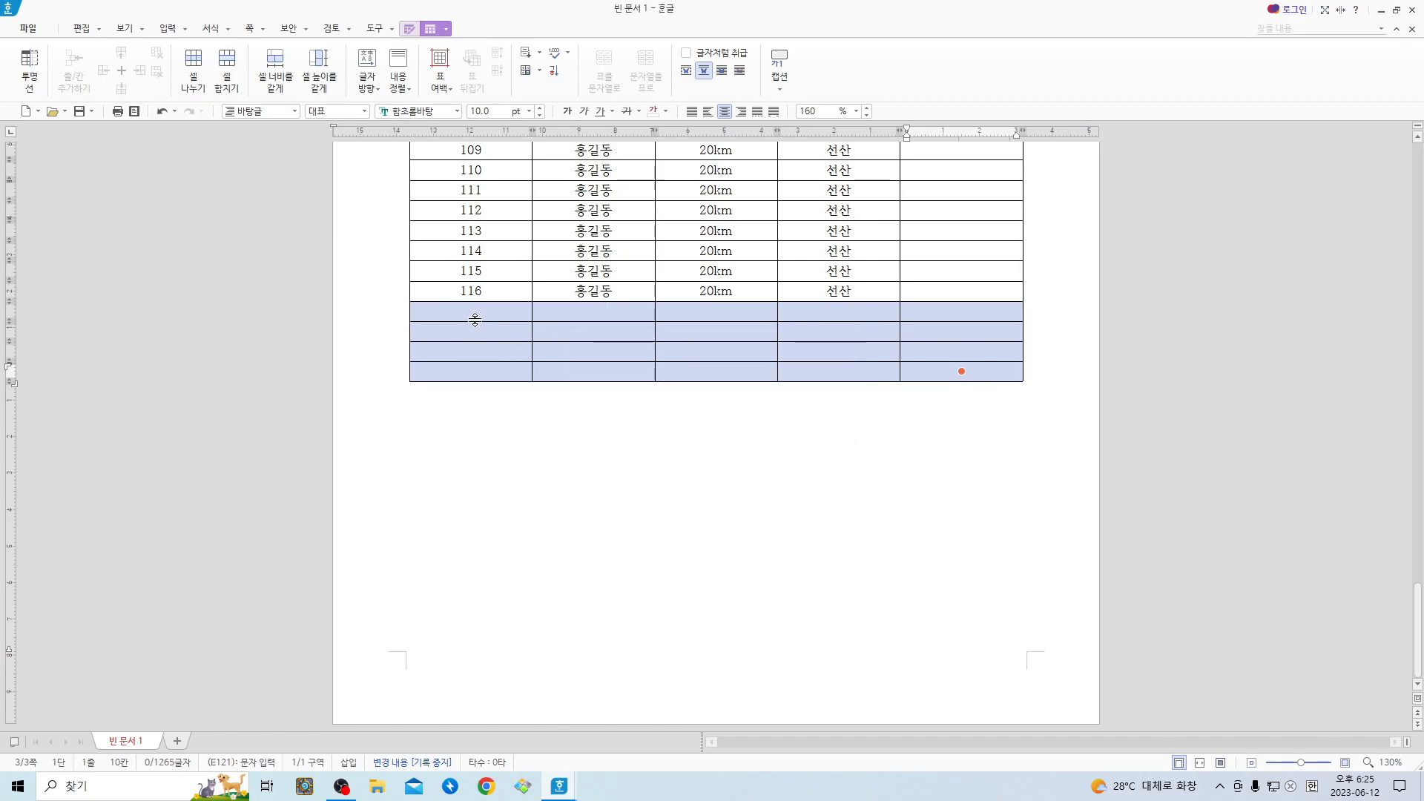
key(ctrl+z)
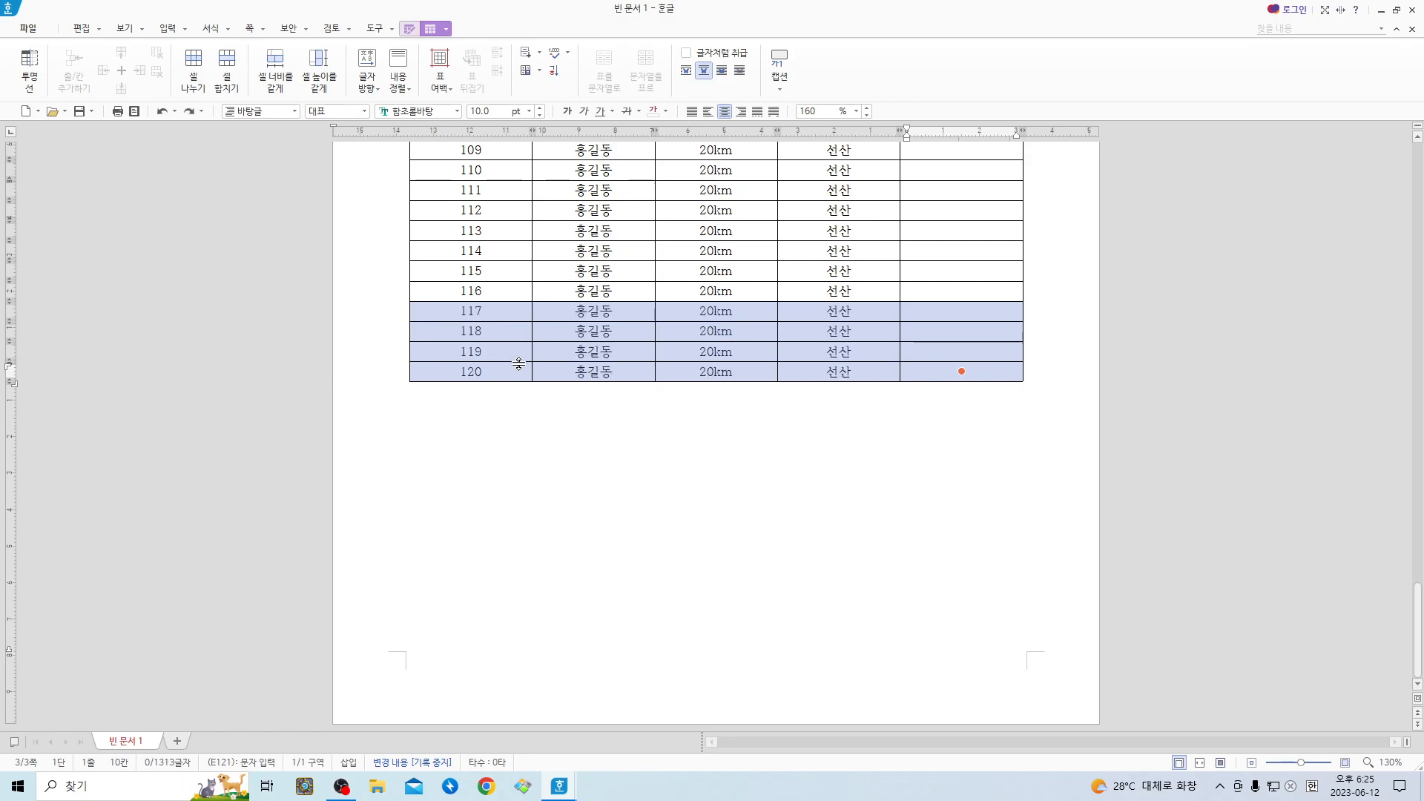
Delete rows 117 to 120 together with their cells using 지우기, and undo the deletion.
key(Delete)
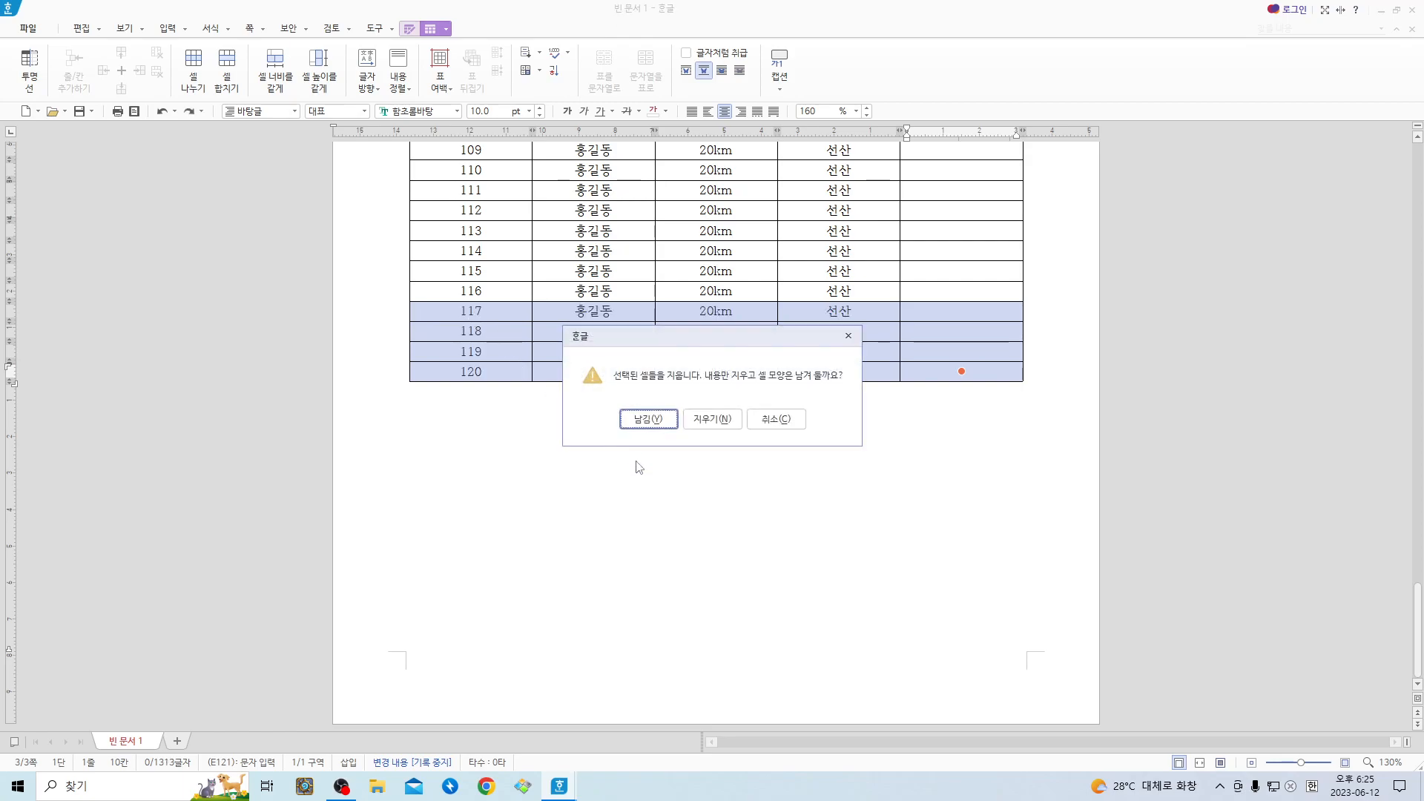
click(711, 420)
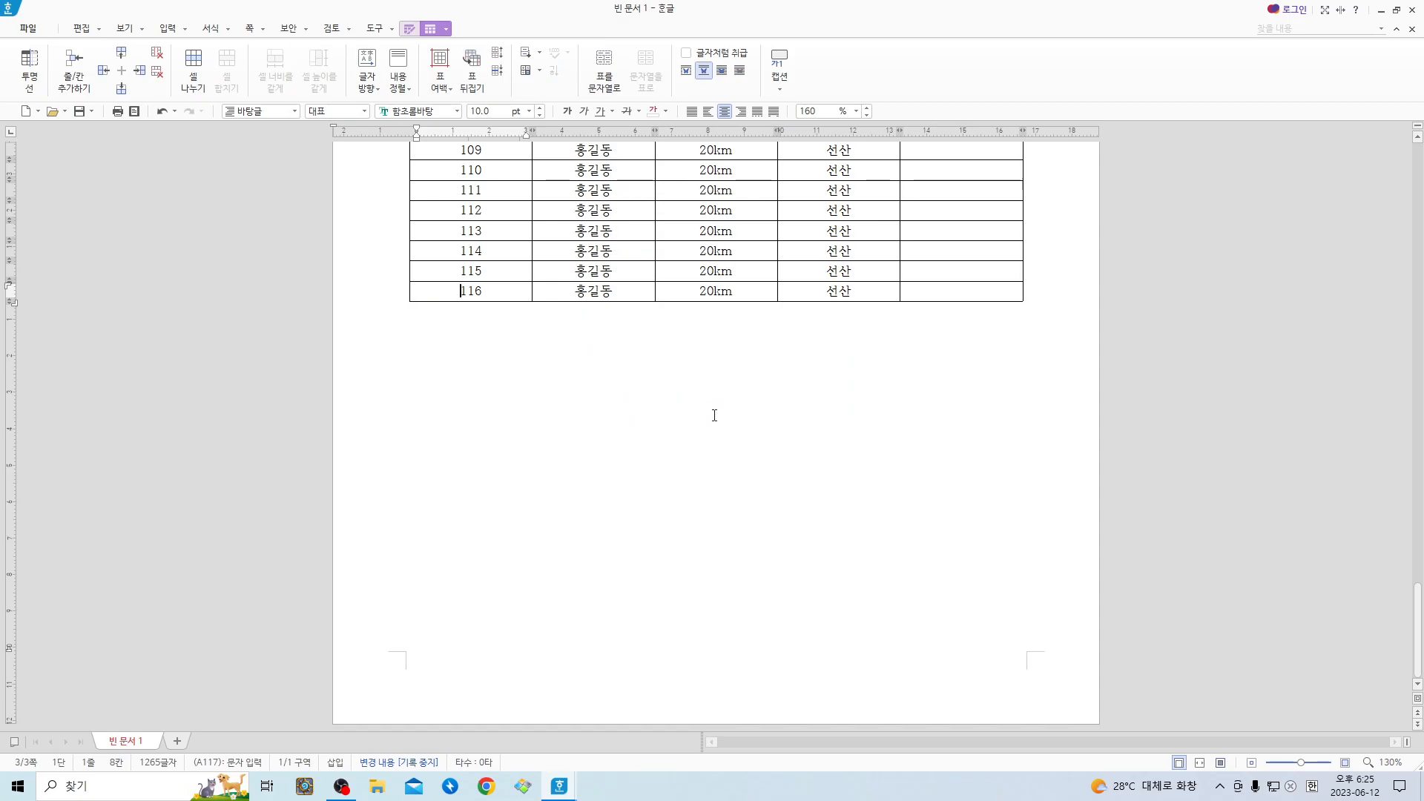
key(ctrl+z)
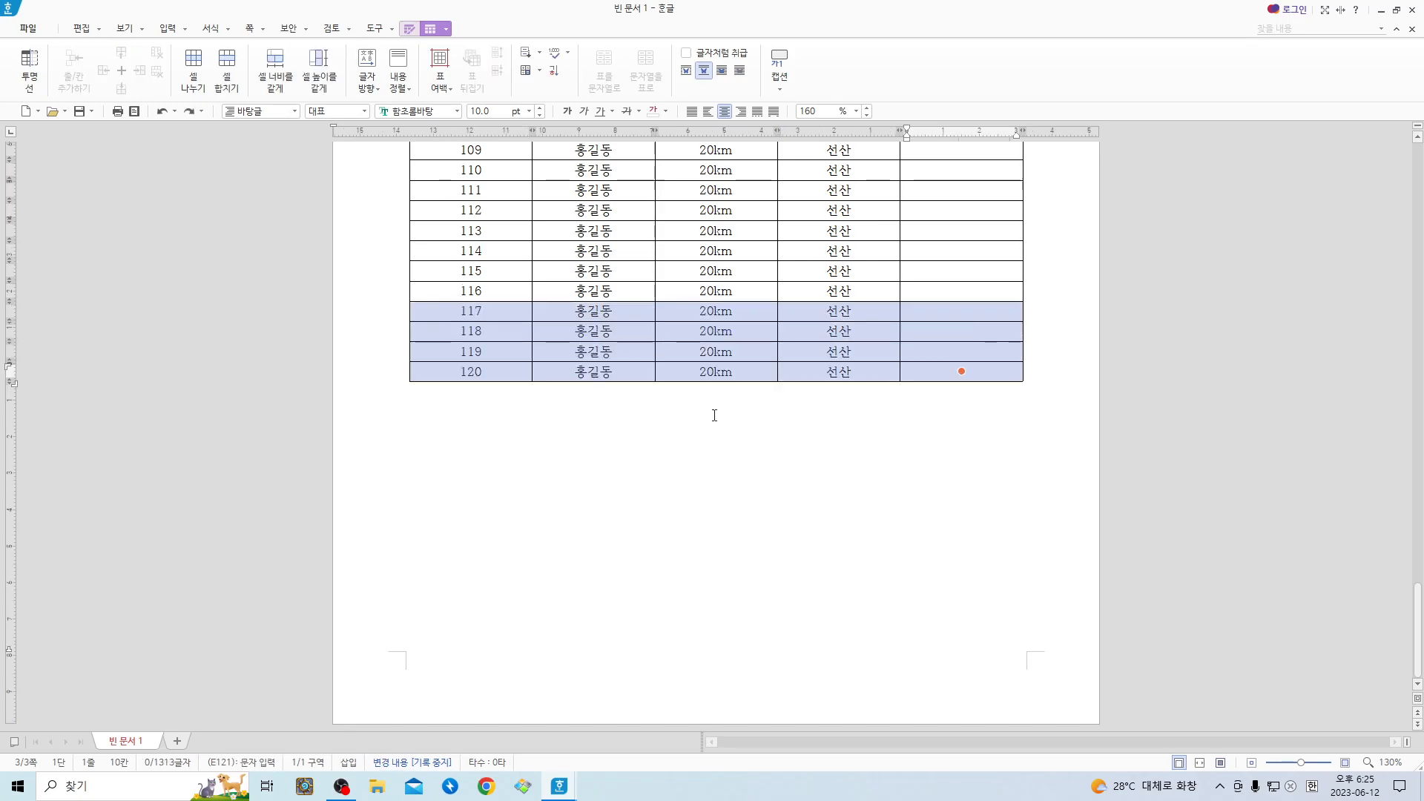
Start deleting rows 106 to 110 in the middle of the 선산 section and cancel the deletion.
scroll(715, 416, up, 5)
drag(490, 320, 977, 404)
key(Delete)
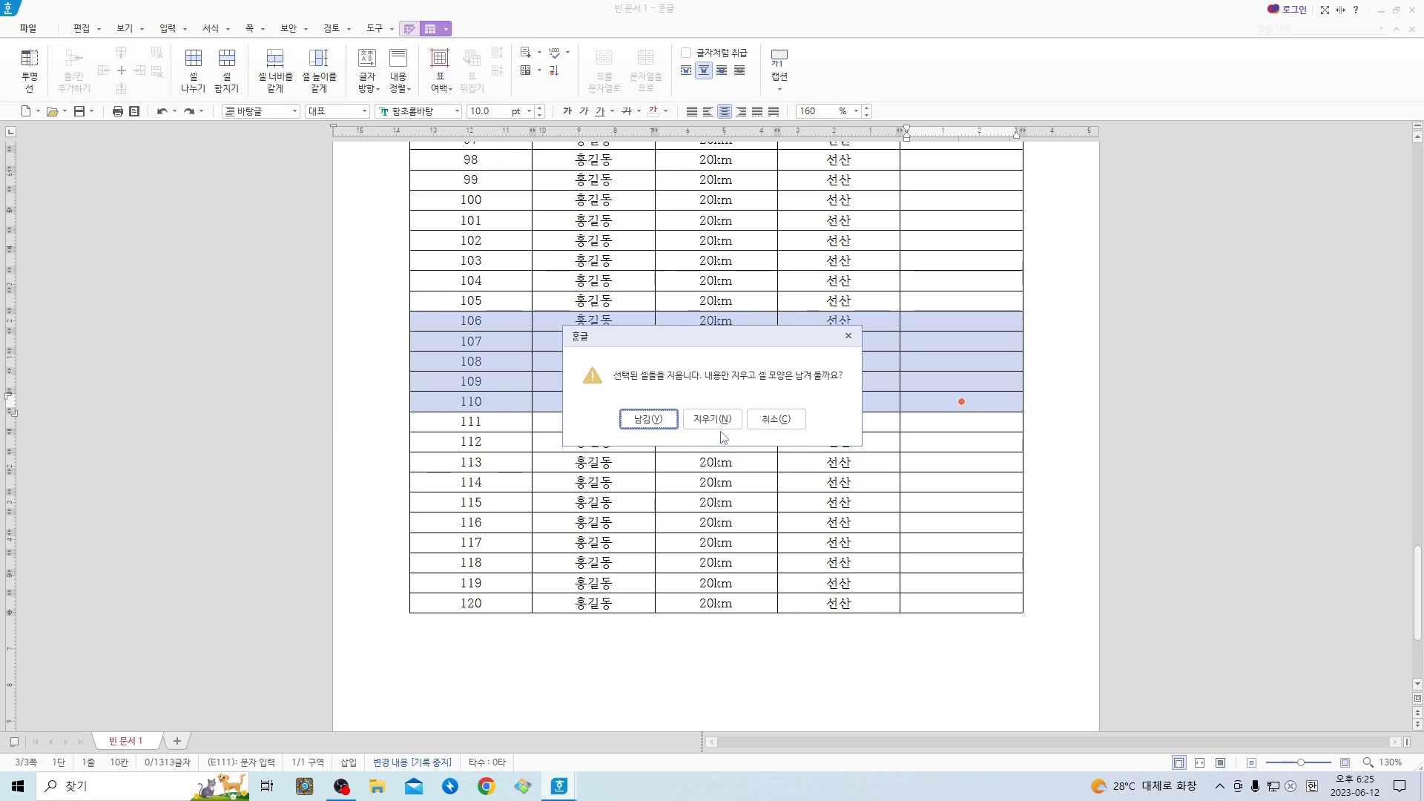
click(777, 420)
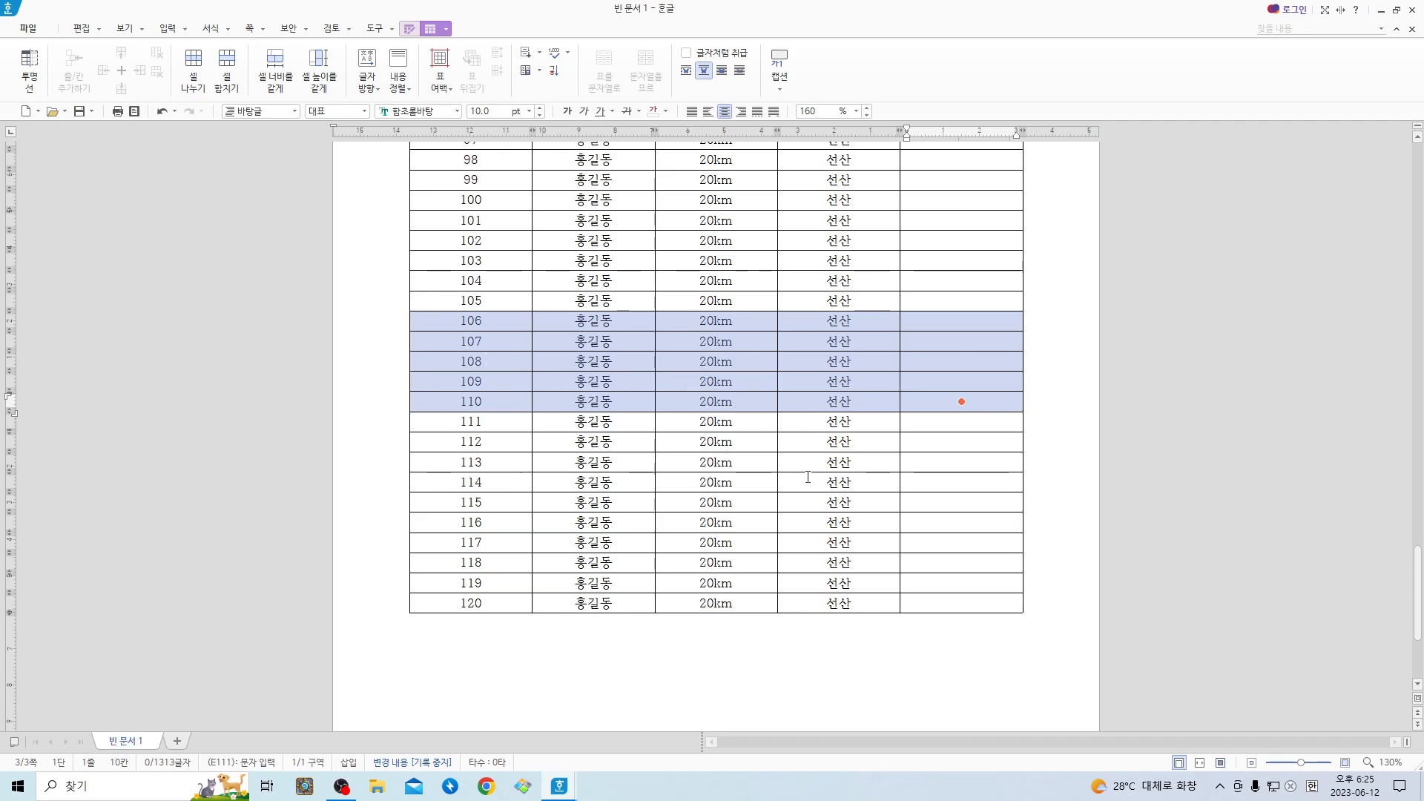
Select the whole 연락처 column from its header to row 120, start deleting it and cancel.
scroll(807, 477, up, 15)
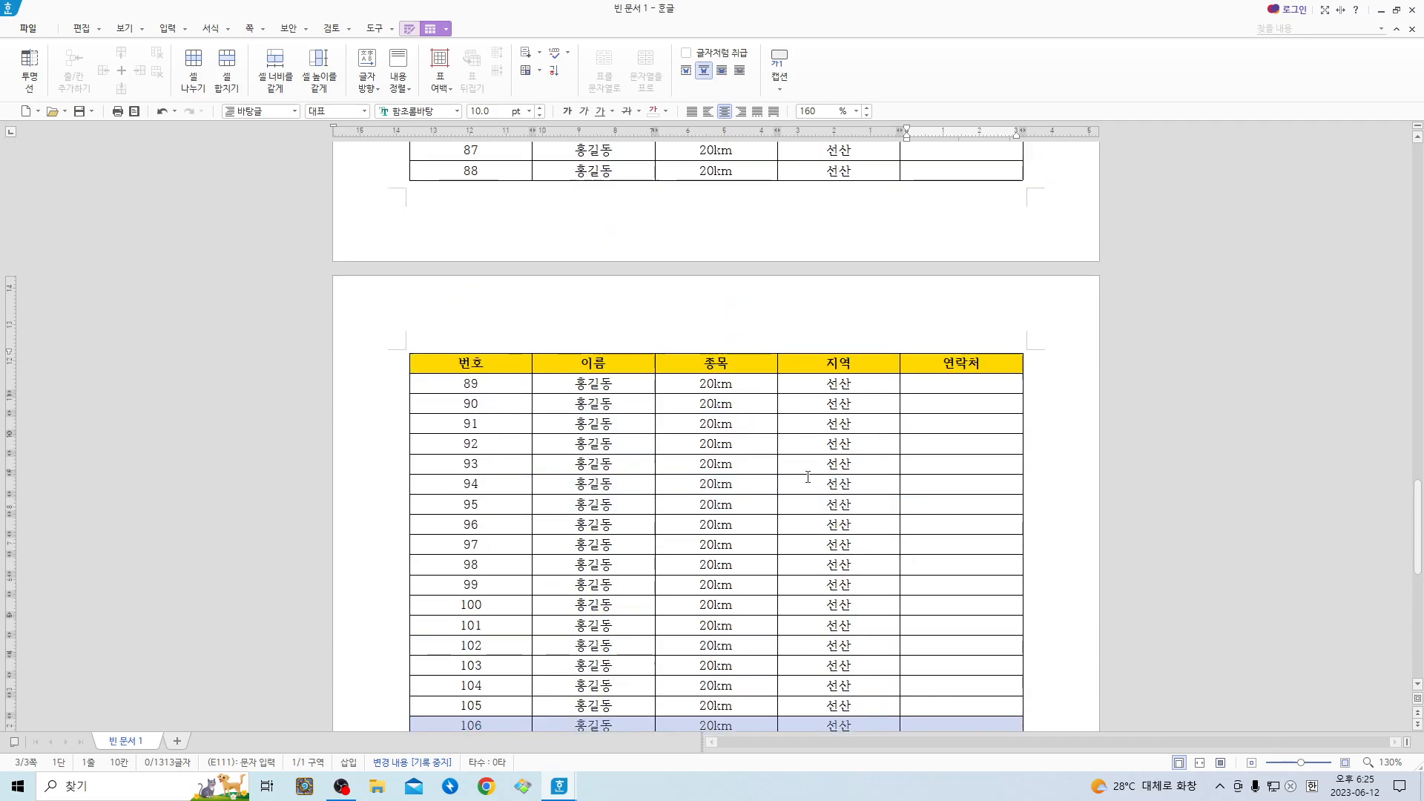
scroll(808, 477, up, 10)
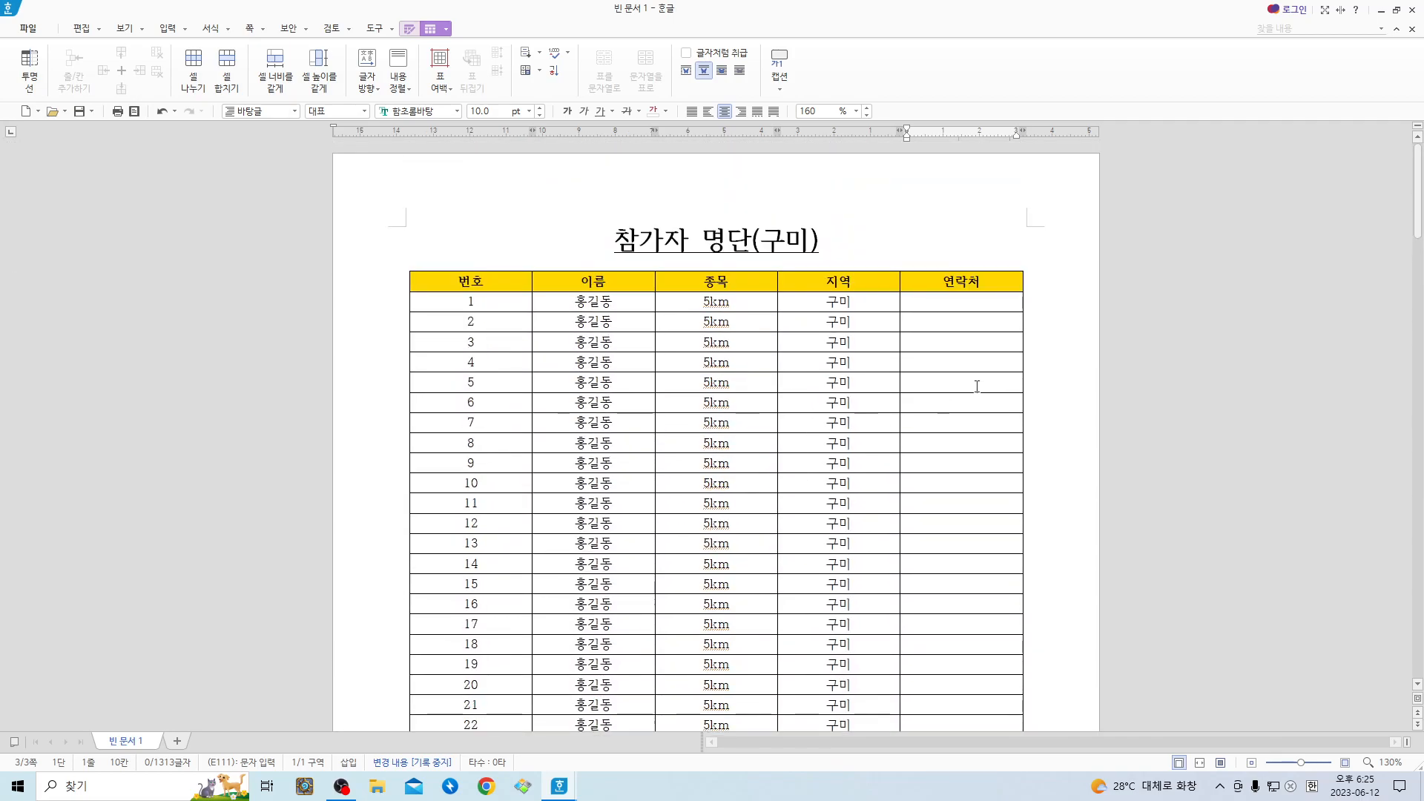
drag(966, 281, 994, 577)
key(Delete)
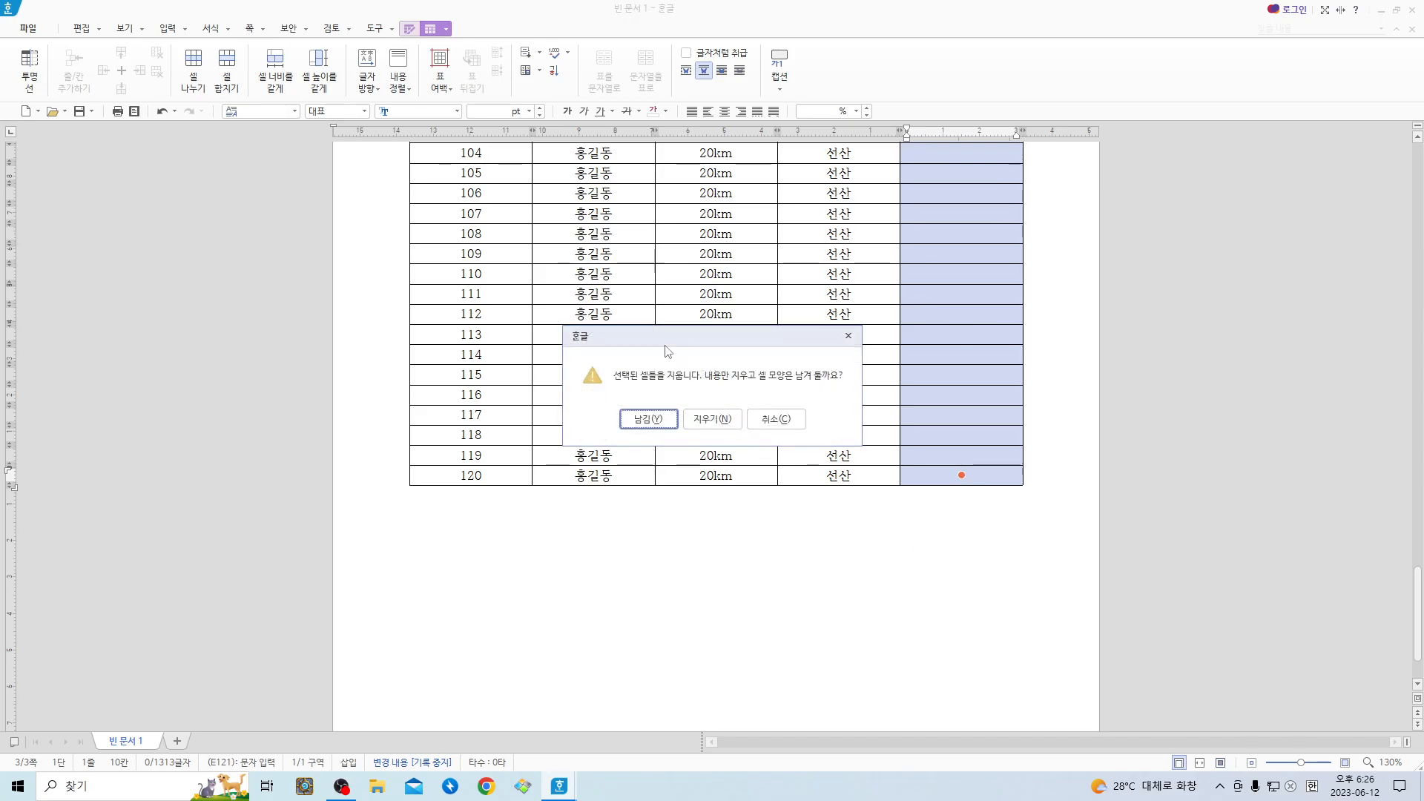
click(776, 419)
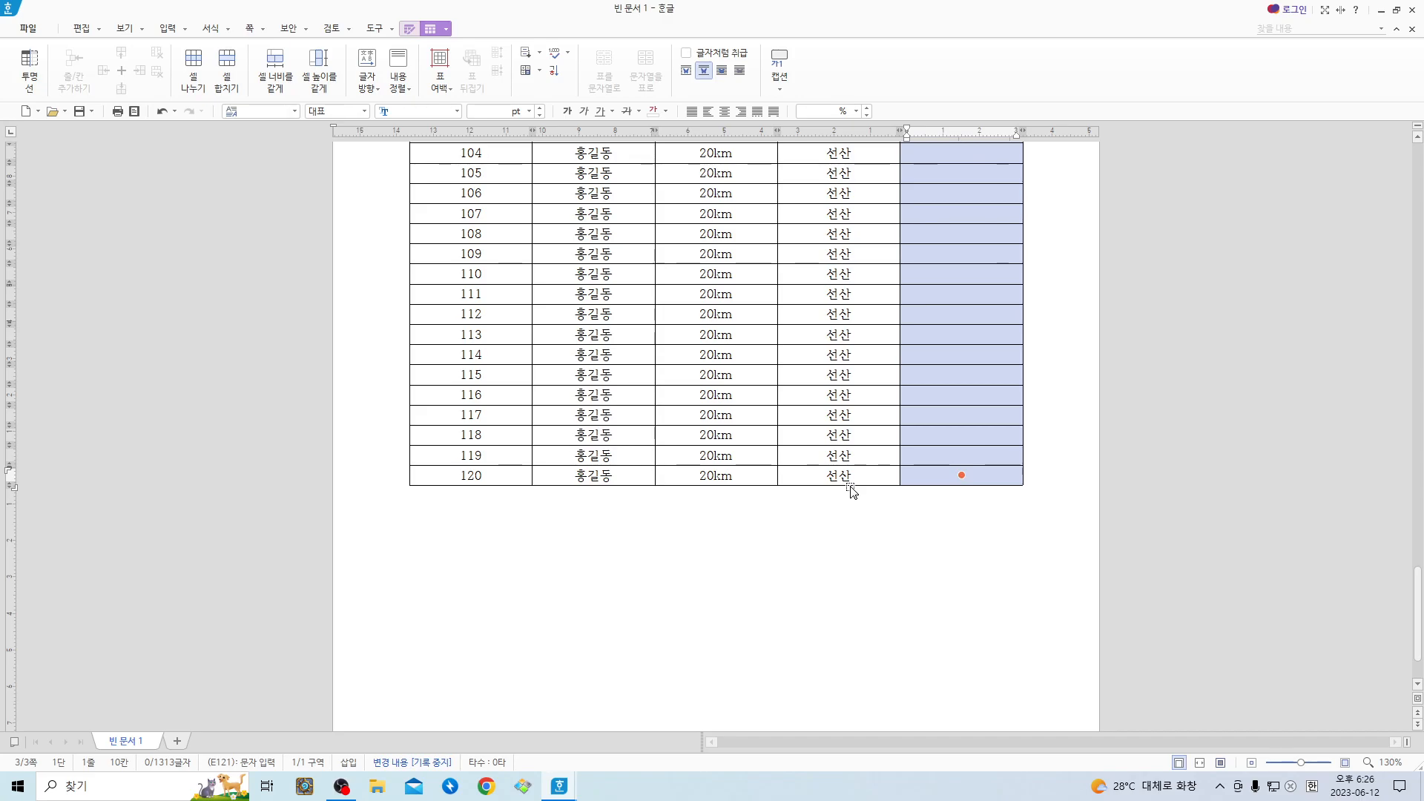
click(699, 549)
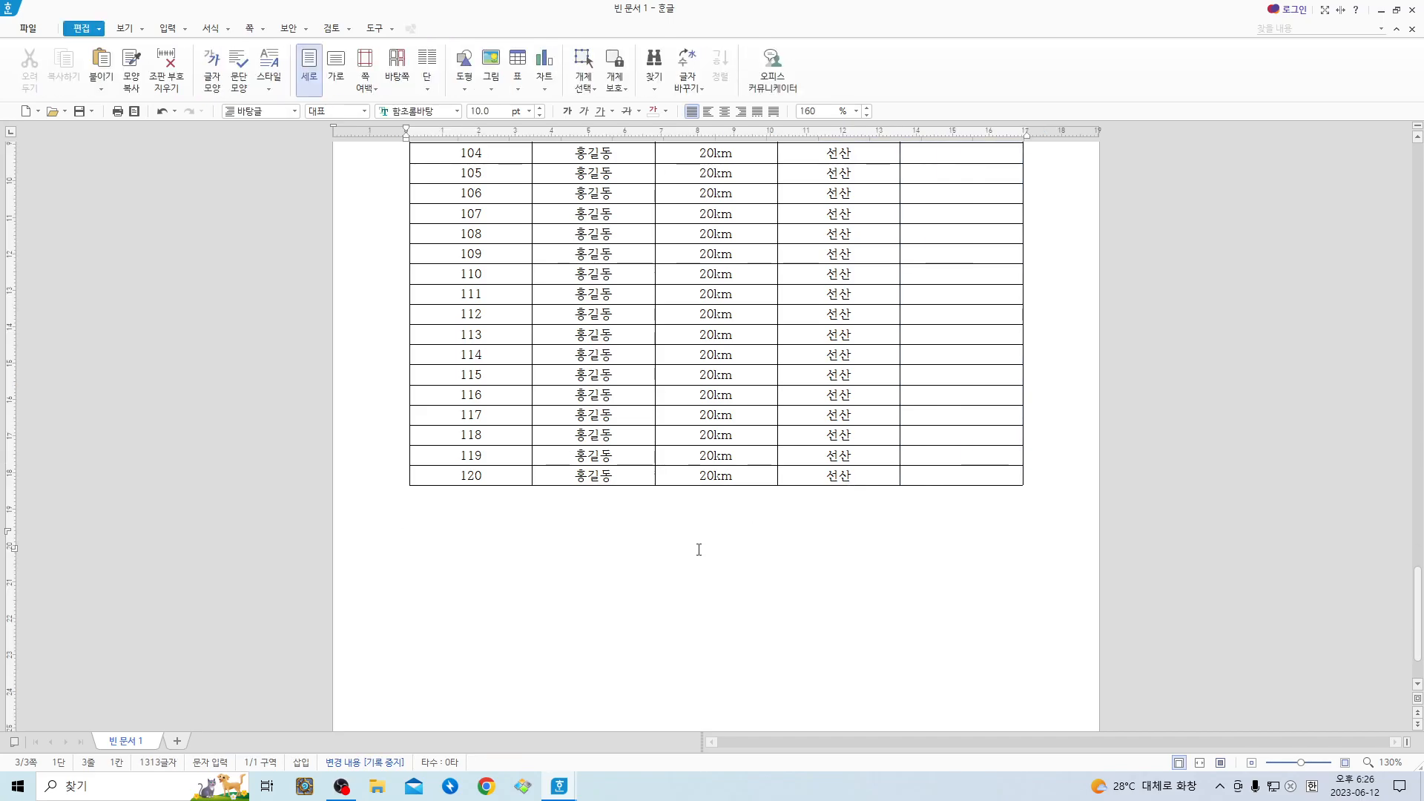
click(924, 474)
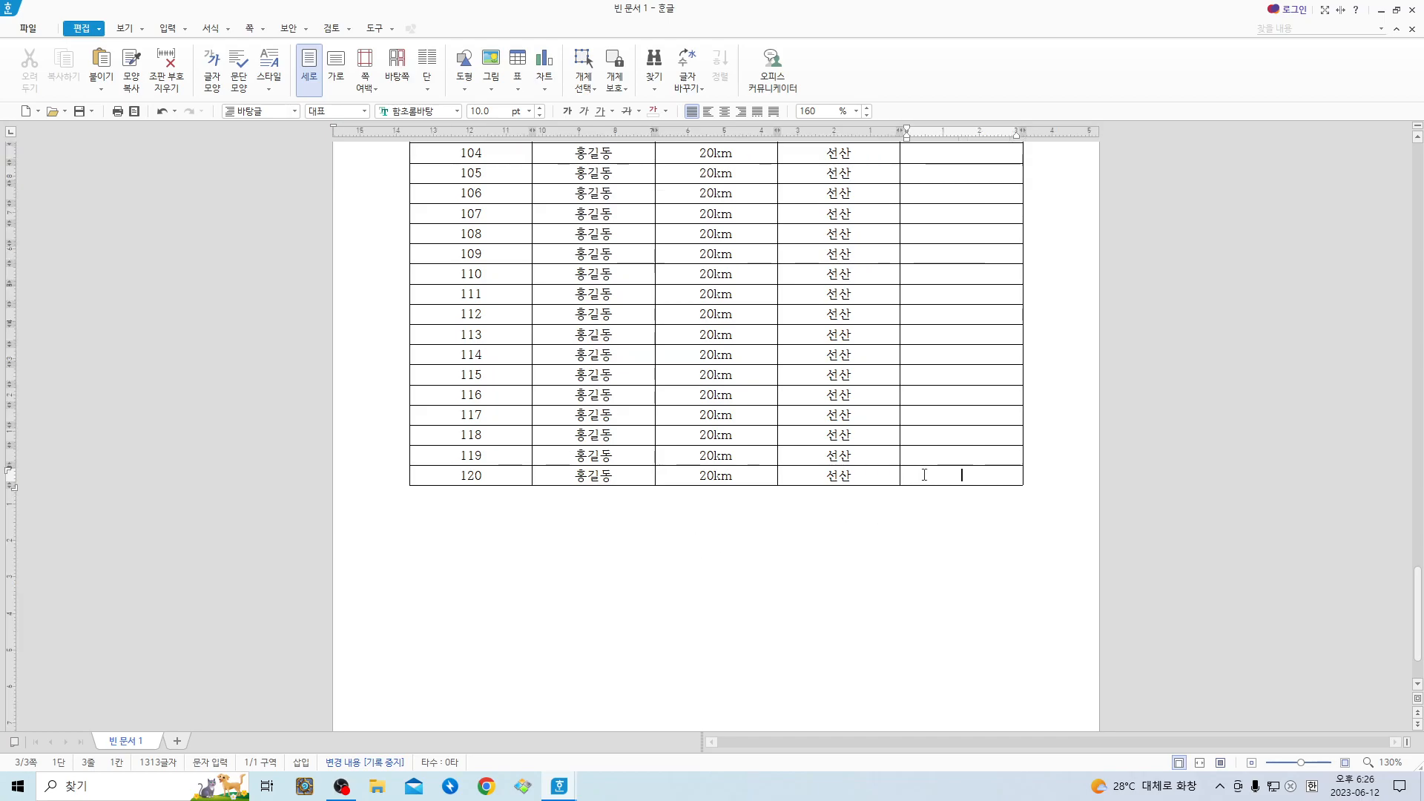
click(480, 472)
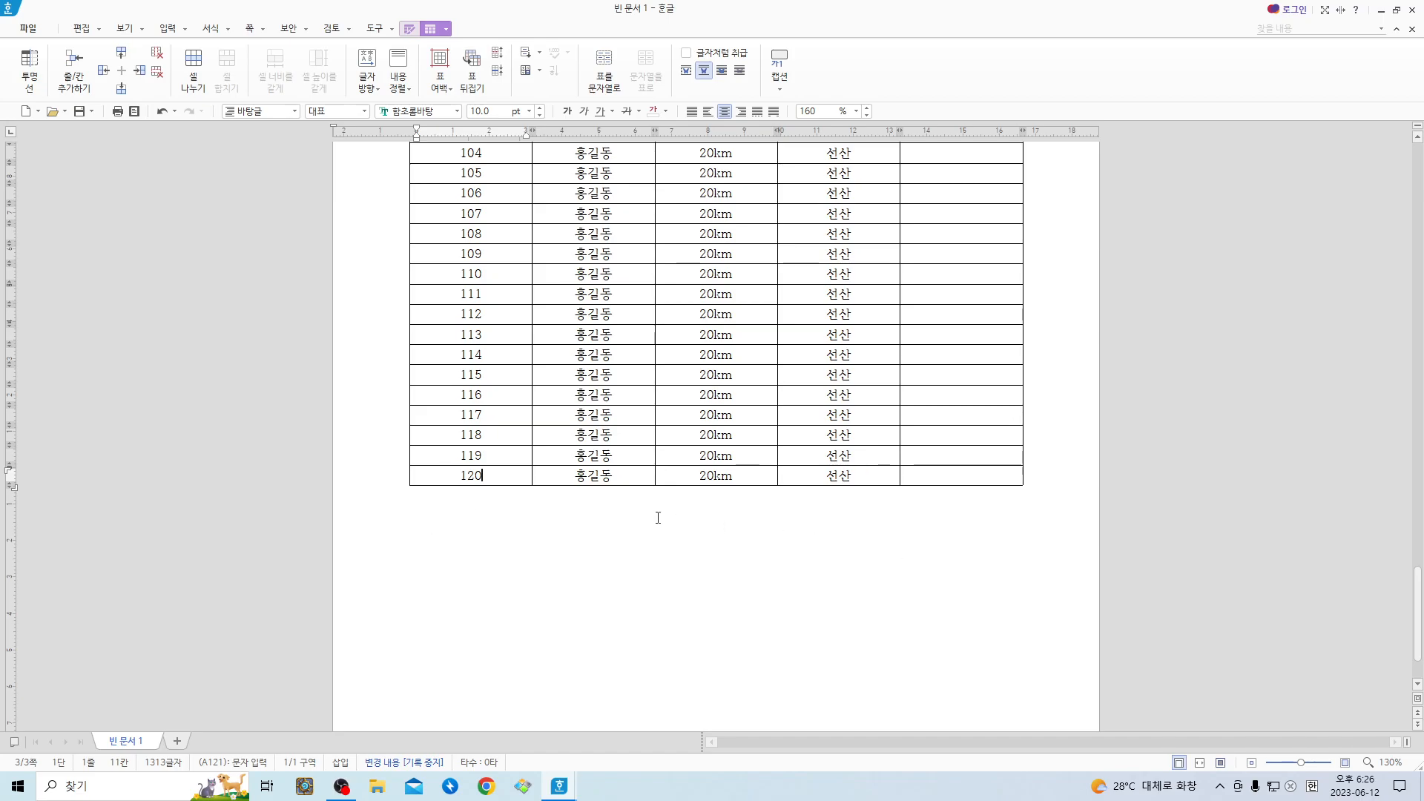
drag(519, 472, 935, 476)
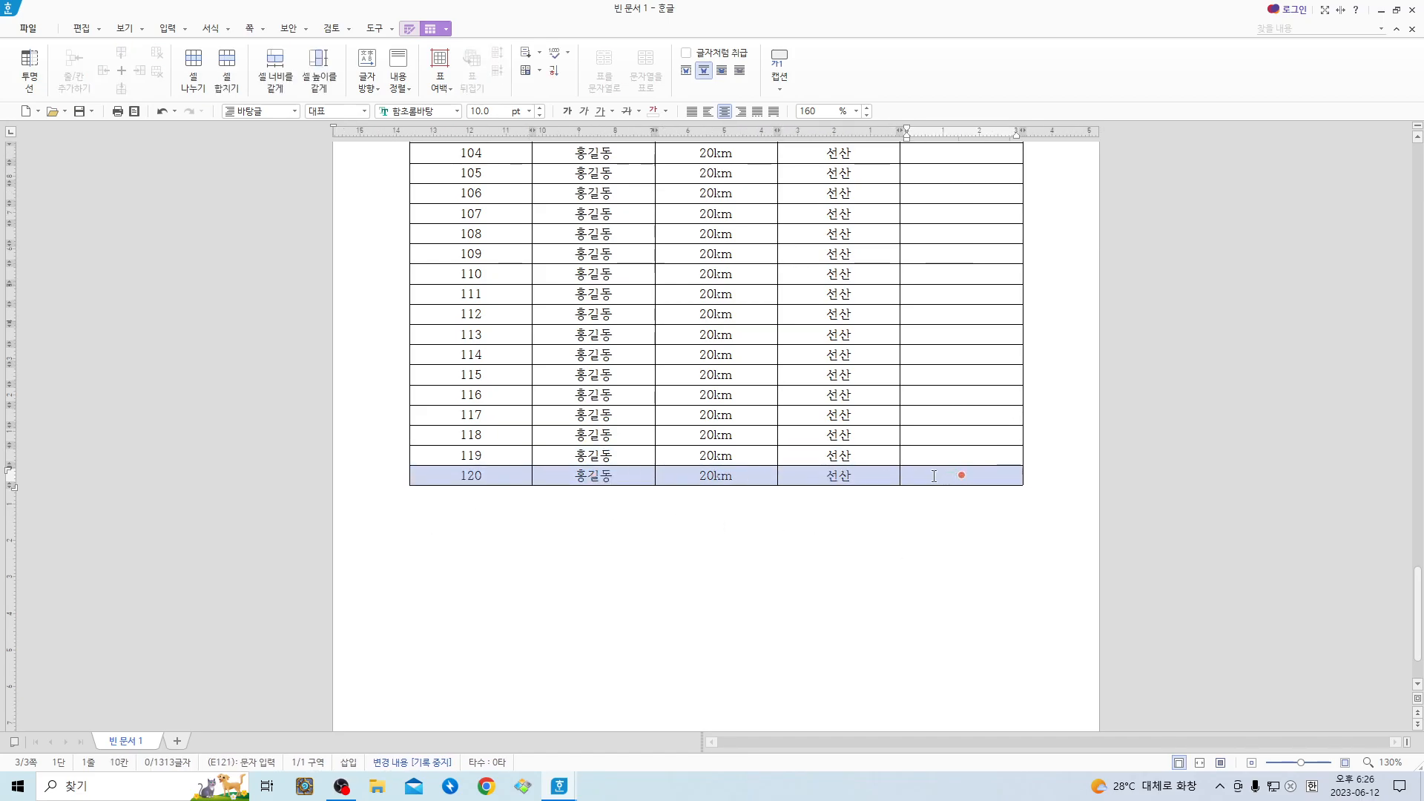
right_click(935, 476)
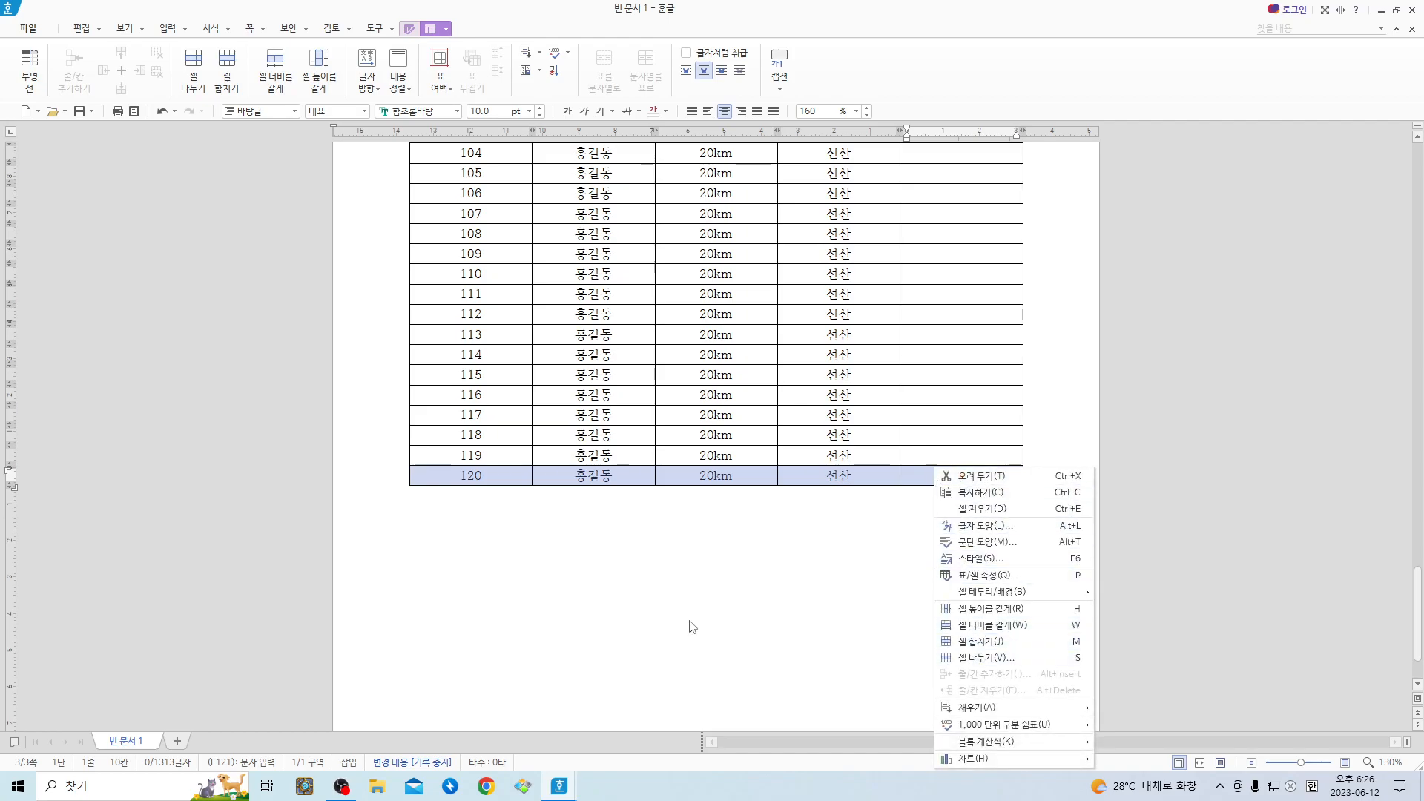
key(Escape)
key(s)
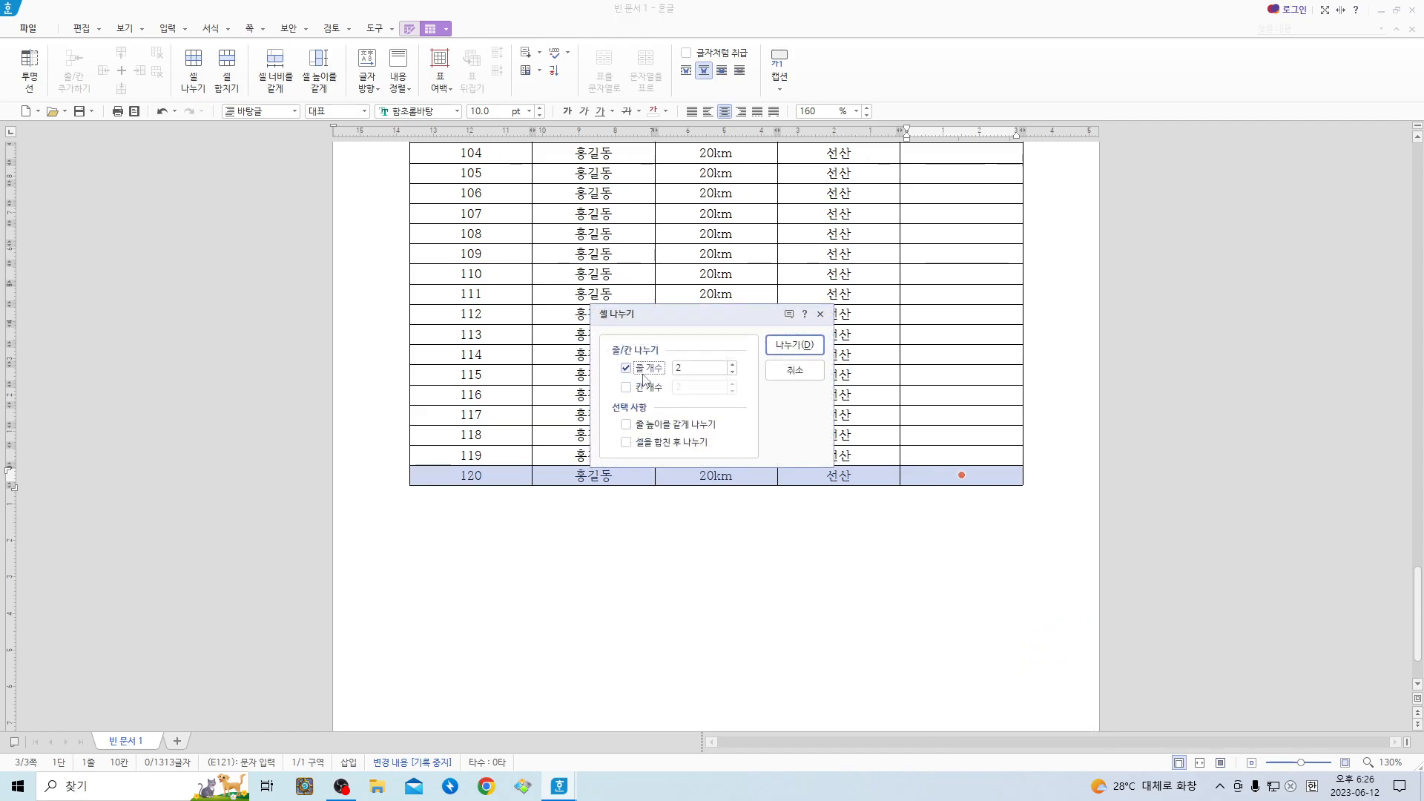
click(795, 369)
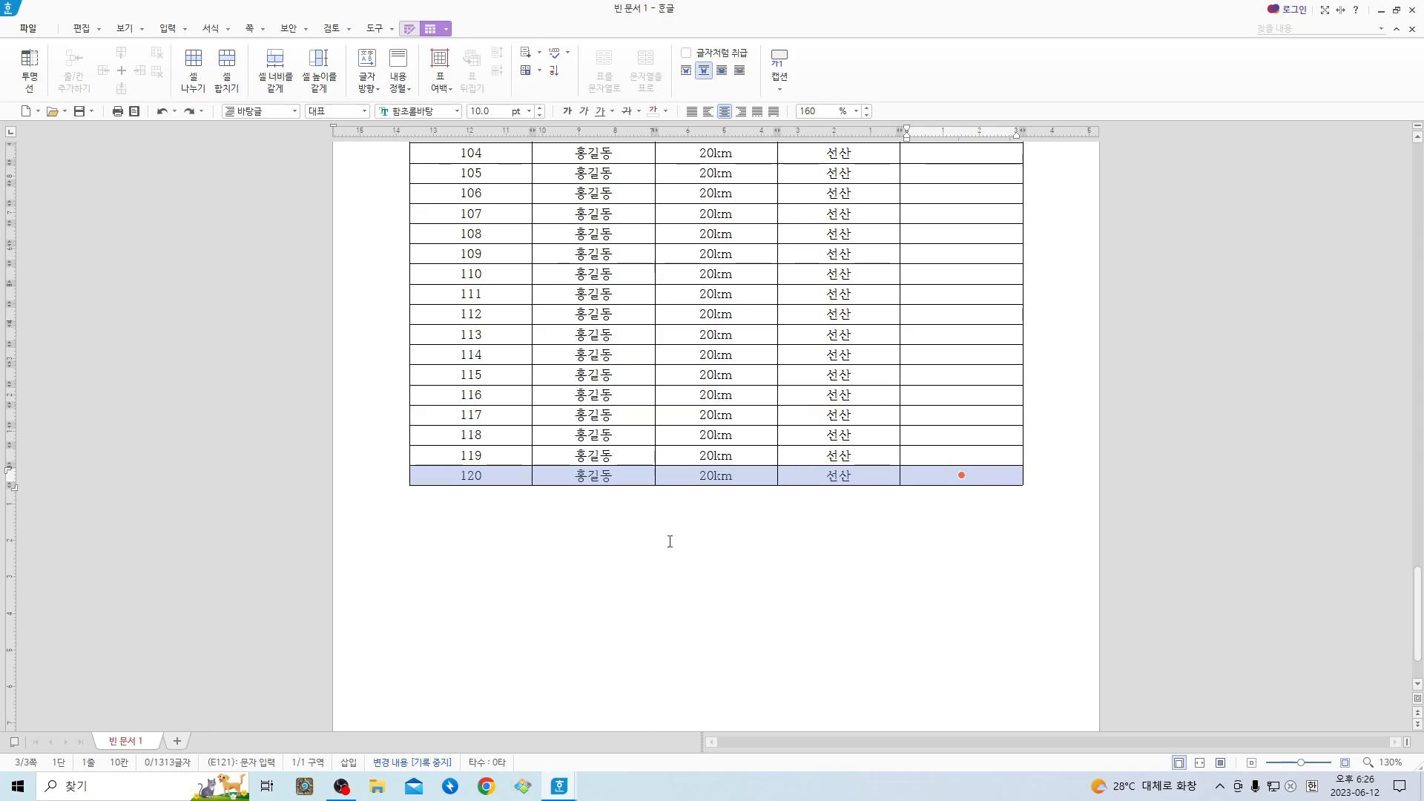
Add one empty row below row 120 at the end of the table and undo the addition.
click(489, 476)
right_click(490, 479)
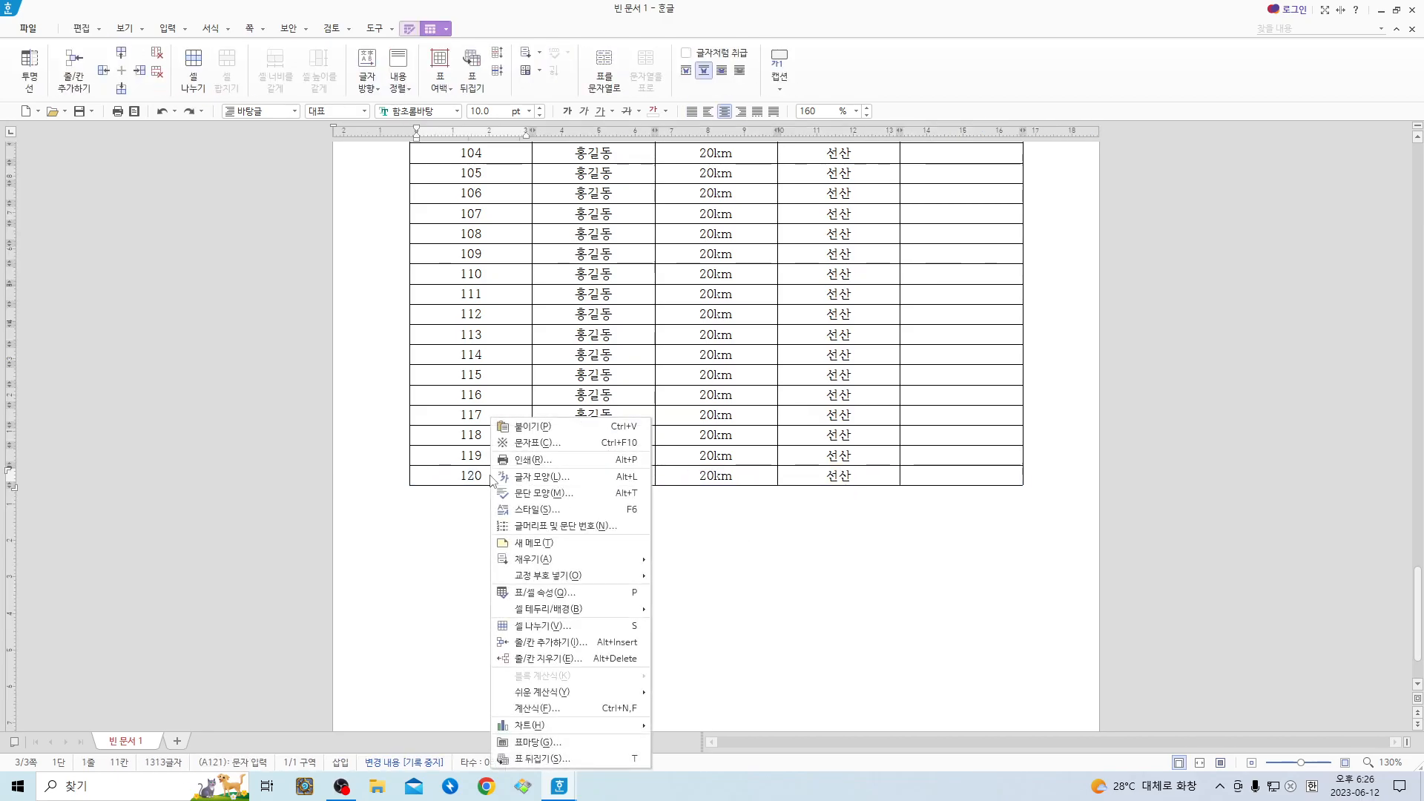
click(595, 642)
click(679, 412)
click(770, 349)
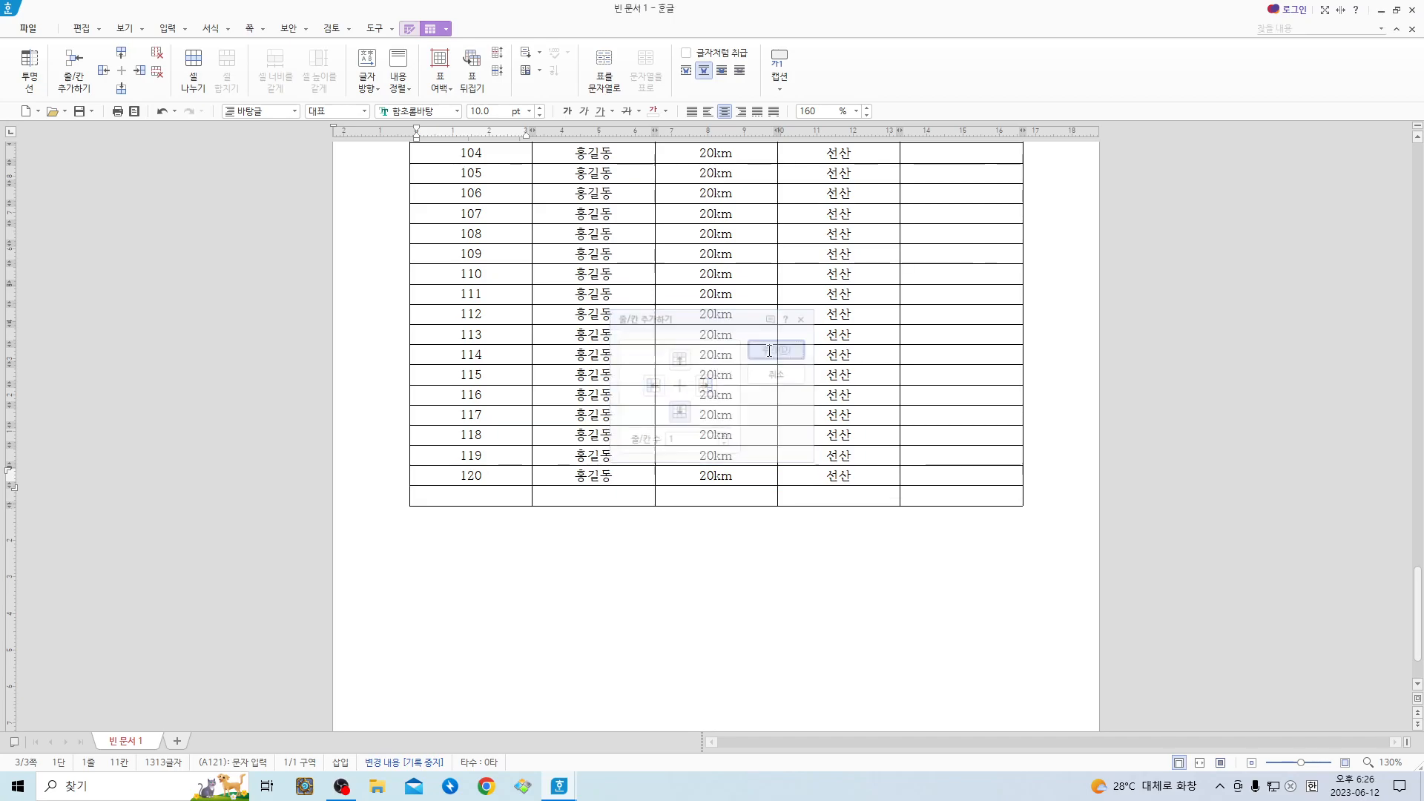
key(ctrl+z)
Write the note "CTRL + ENTER : 강제페이지 넘김" in the empty paragraph below the table.
click(920, 478)
click(701, 627)
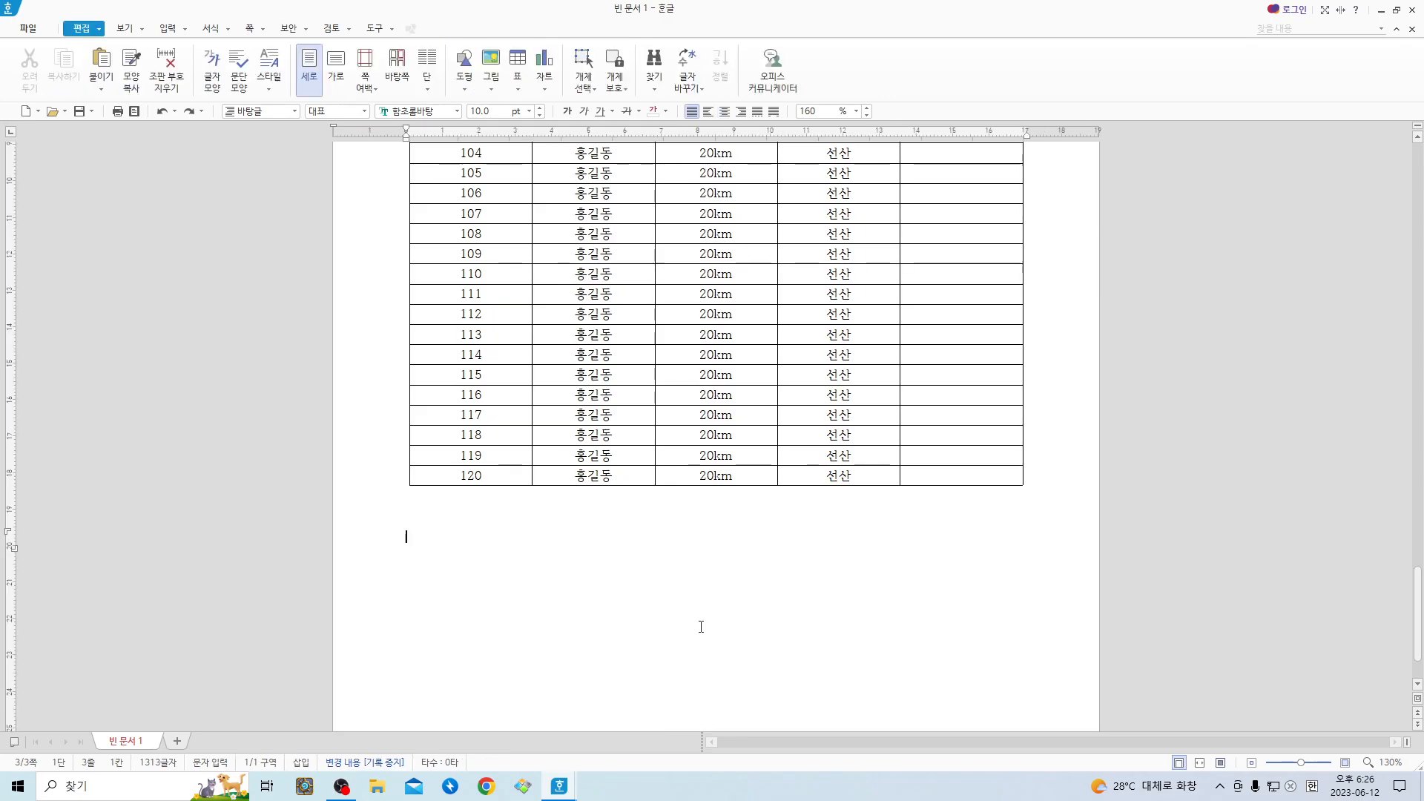
text(ㅊ)
text(c)
text(T)
key(BackSpace)
key(BackSpace)
text(CTRL)
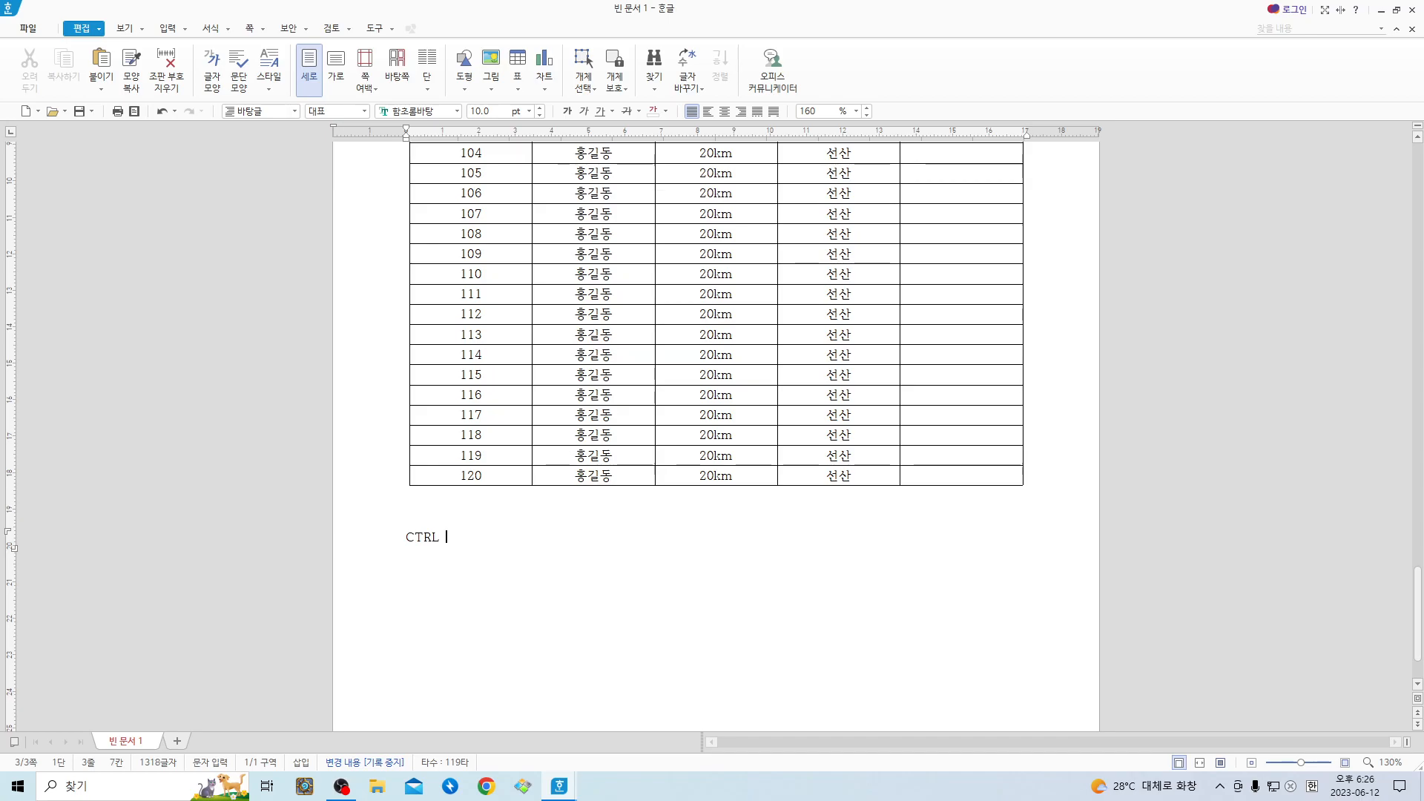
text( + ENTER)
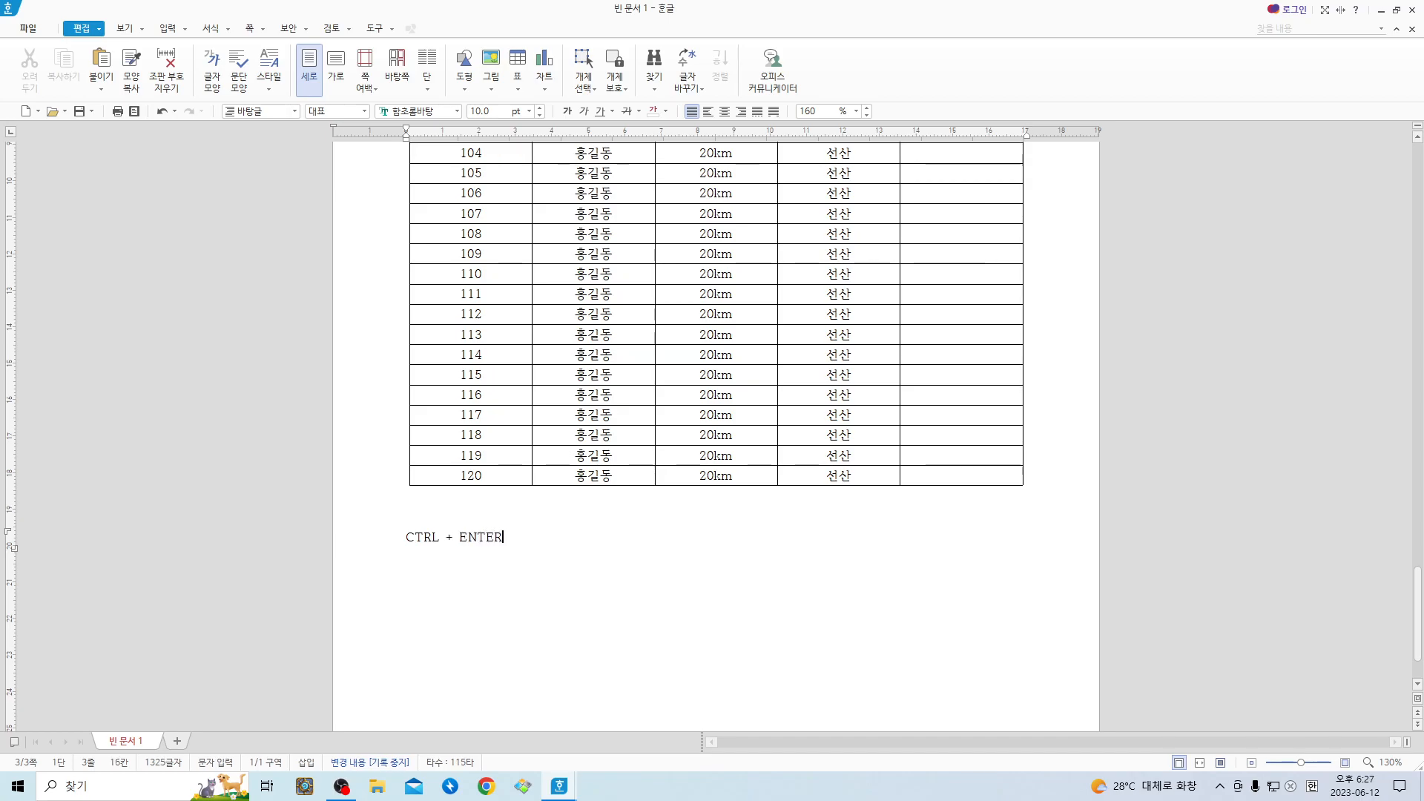
text( :)
text( WH)
key(BackSpace)
key(BackSpace)
key(BackSpace)
text(강제페이지 넘)
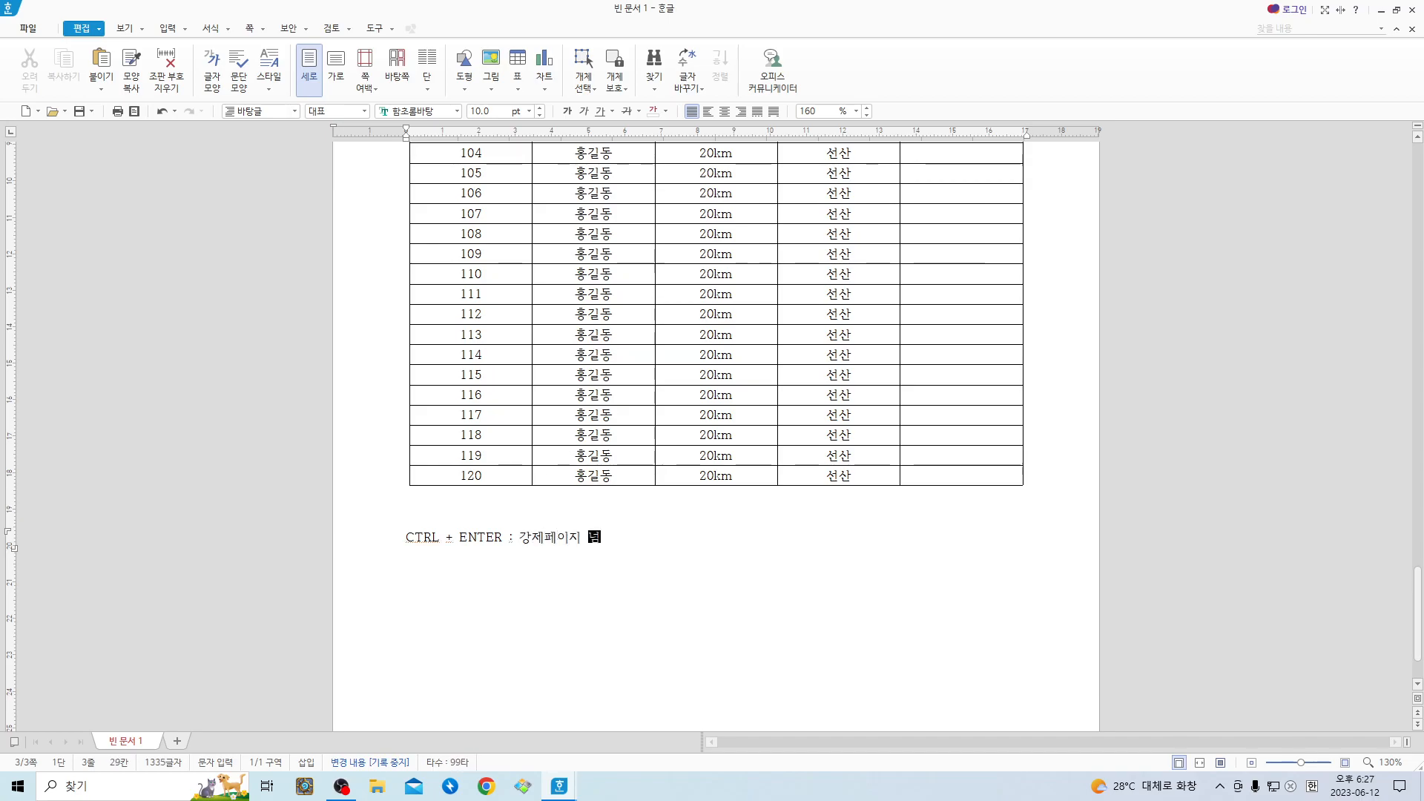
text(김)
Start a new line after the note and insert a forced page break there.
key(Return)
scroll(621, 688, down, 2)
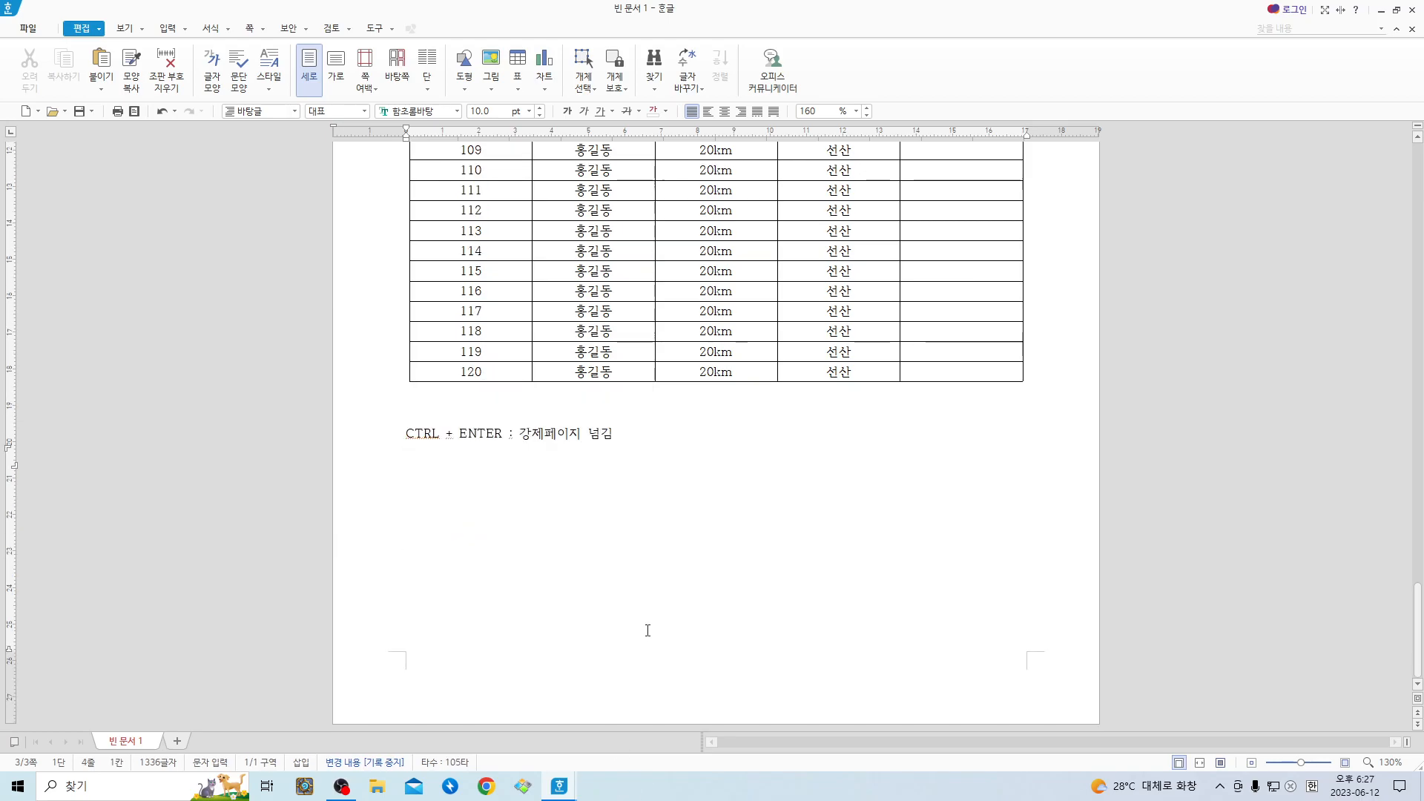
key(ctrl+Return)
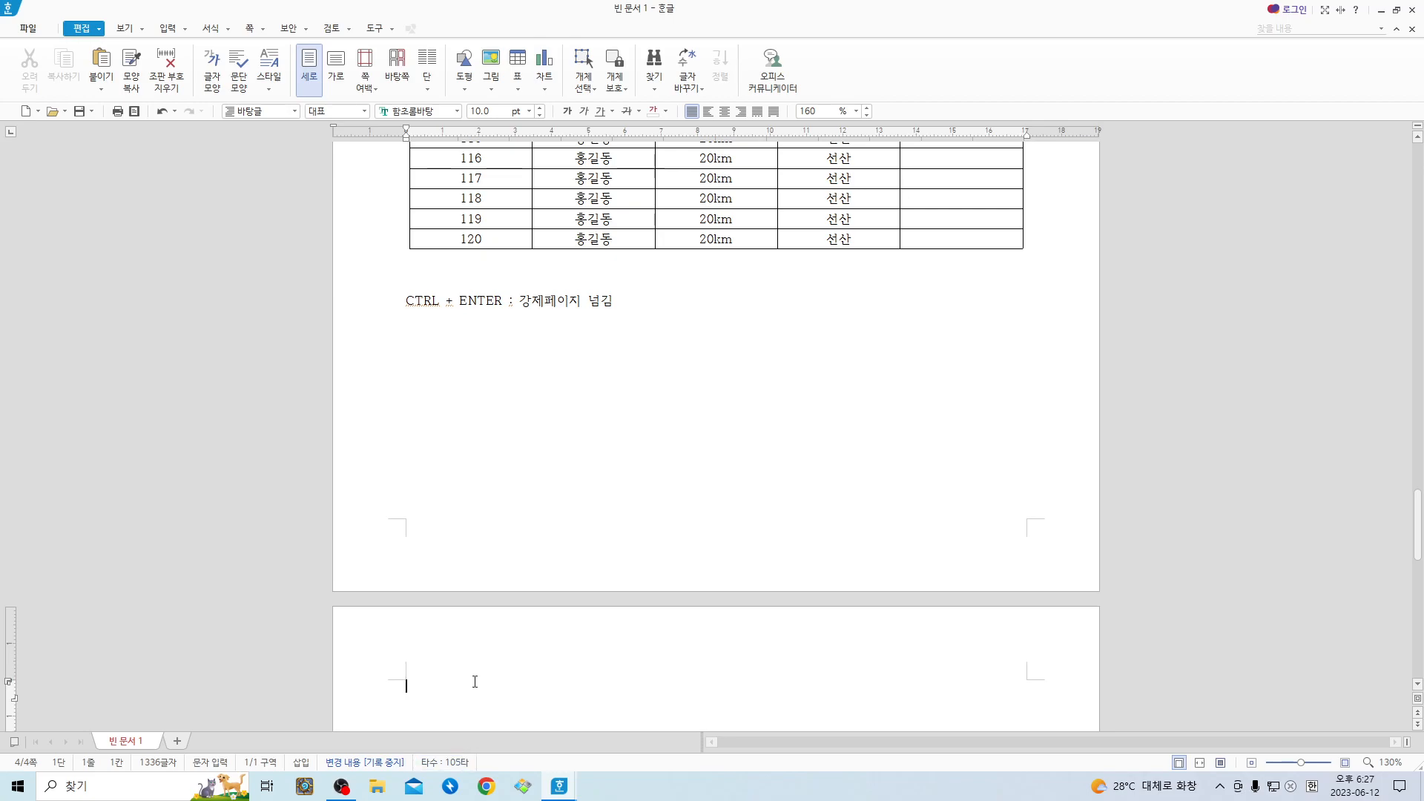
Extend the page-break note below the table with "(그냥 표아닌 영역에서 -> 강제페이지 넘김)".
key(Hangul)
drag(403, 301, 610, 328)
click(657, 309)
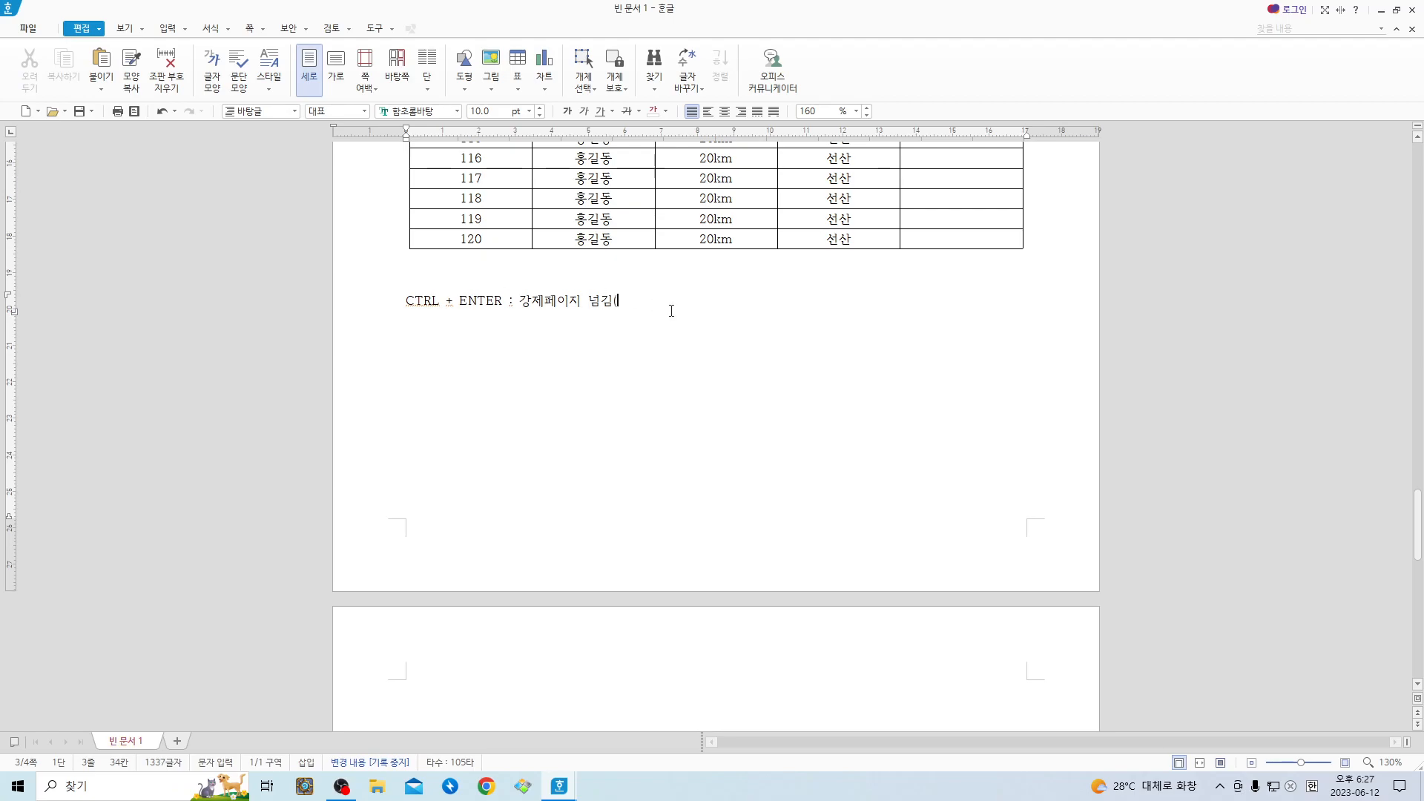
text(그냥 )
text(표아닌 영)
text(역에서 )
text(->)
text( 강제)
text(페ㅇ)
text(이지 넘김)
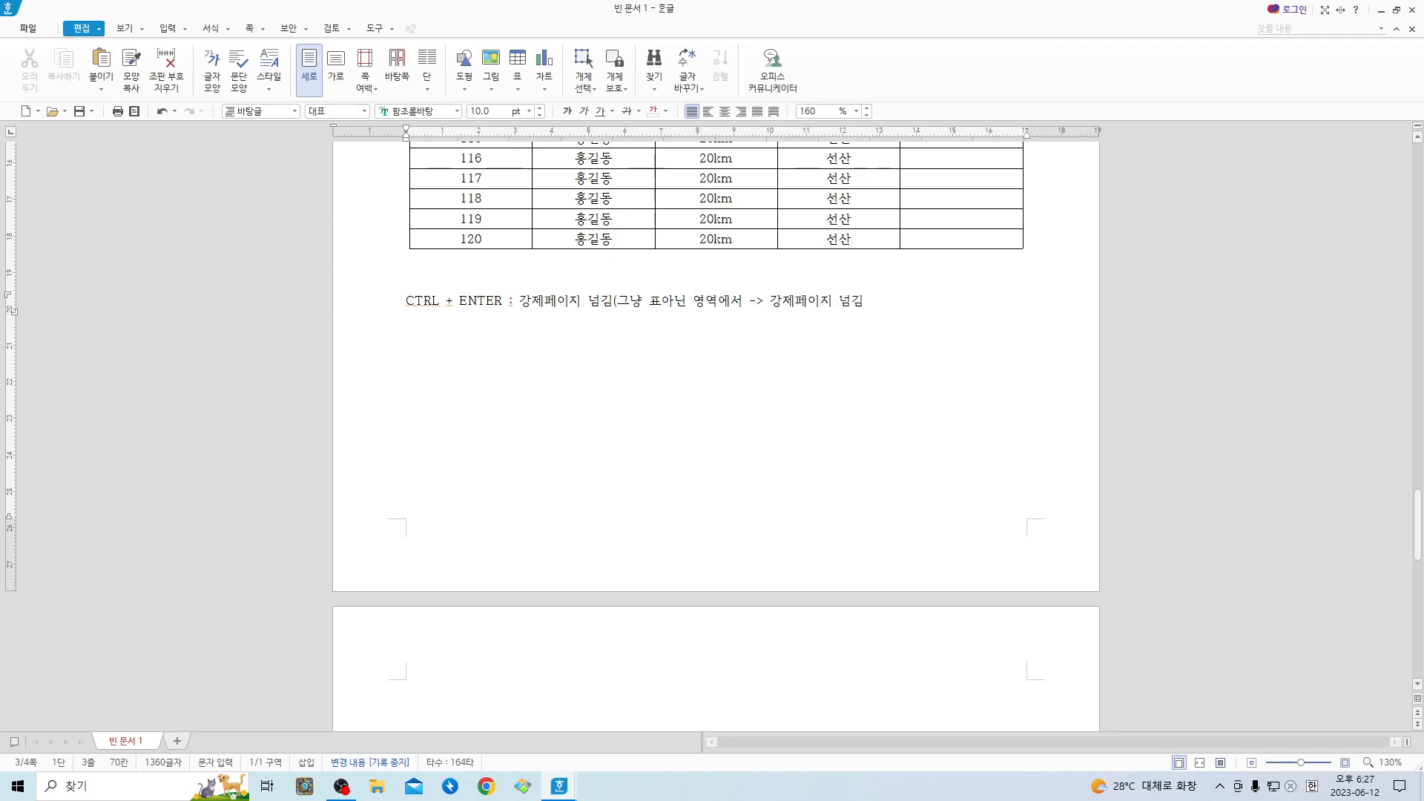
text())
Add one empty row below row 119 of the table and undo the addition.
click(483, 219)
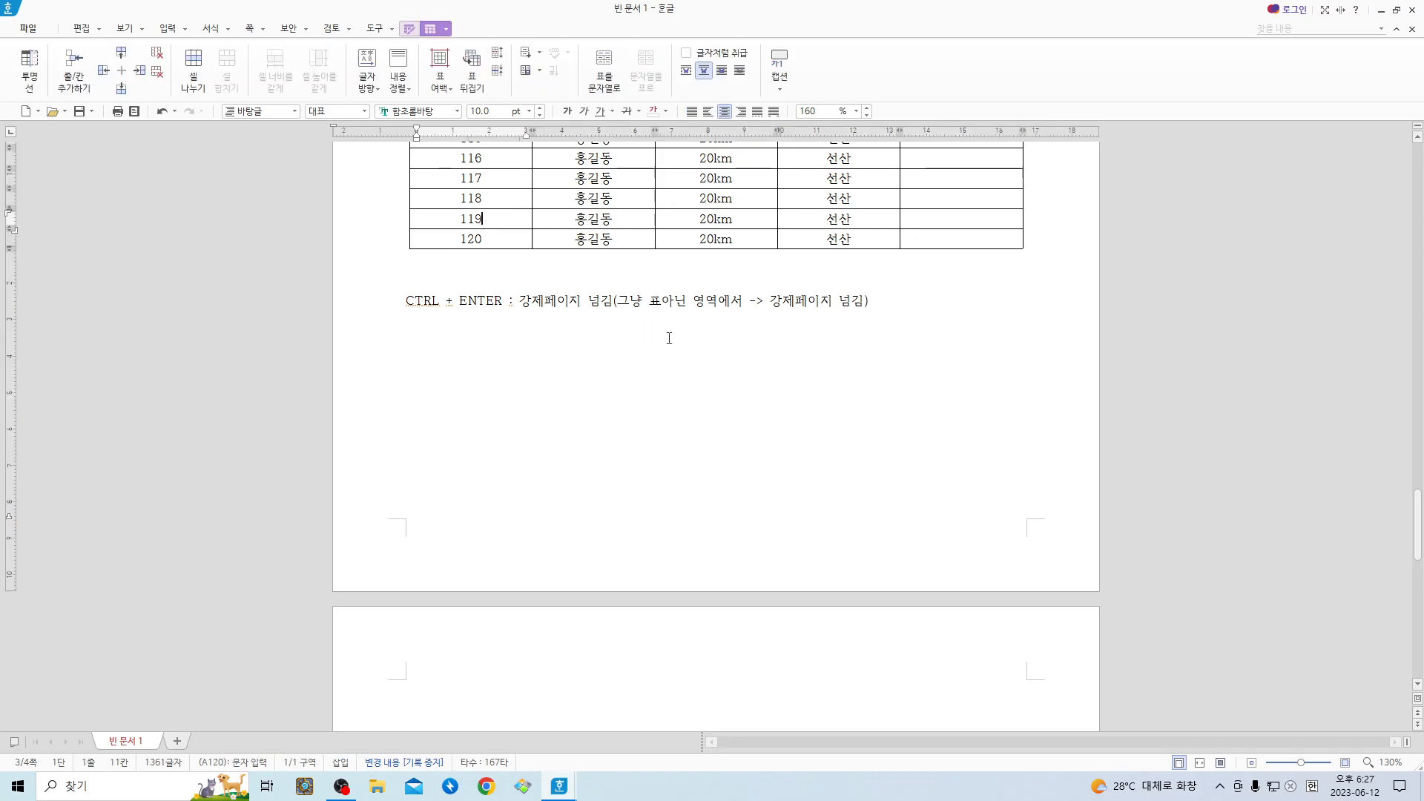
key(ctrl+Return)
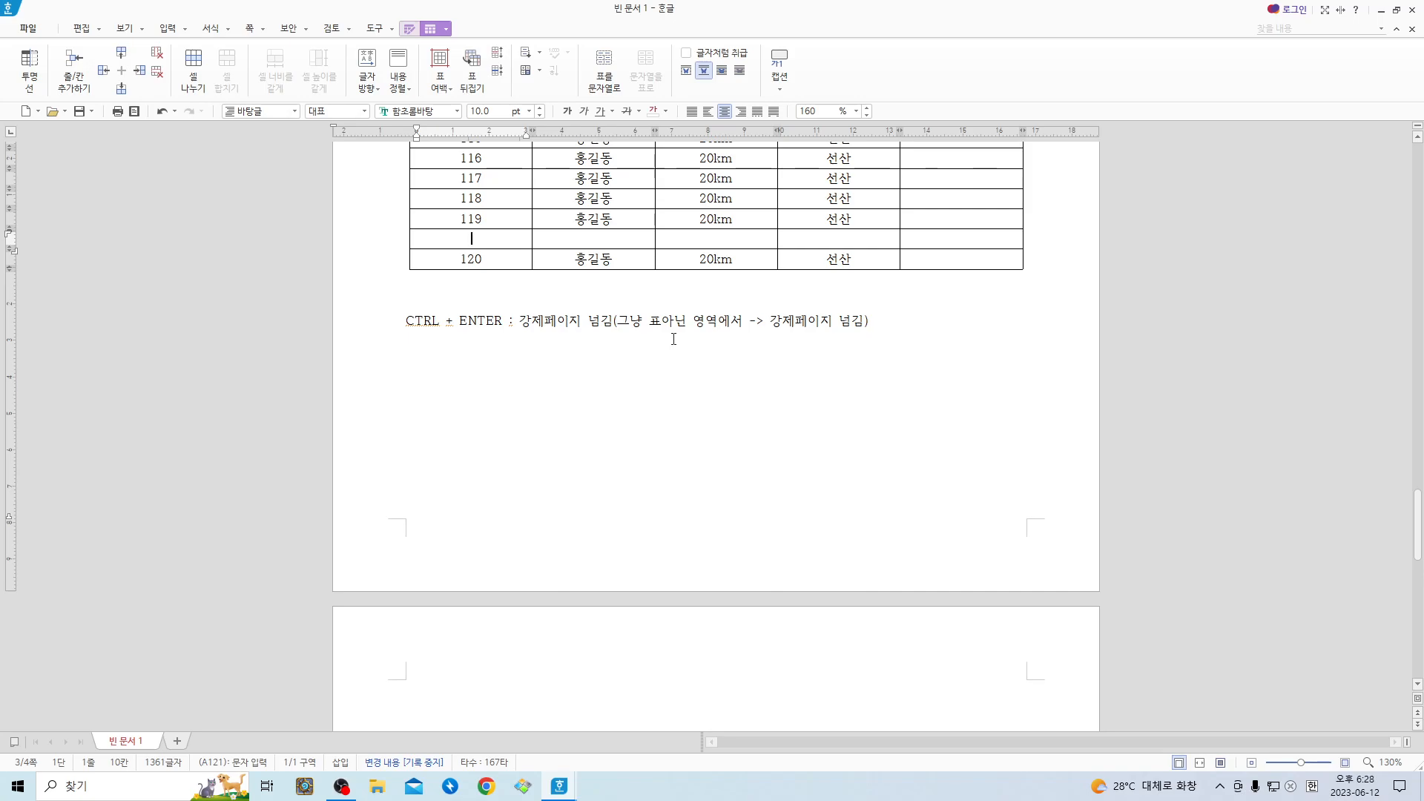
key(ctrl+z)
Insert seven empty rows below row 114 of the table.
scroll(668, 563, up, 10)
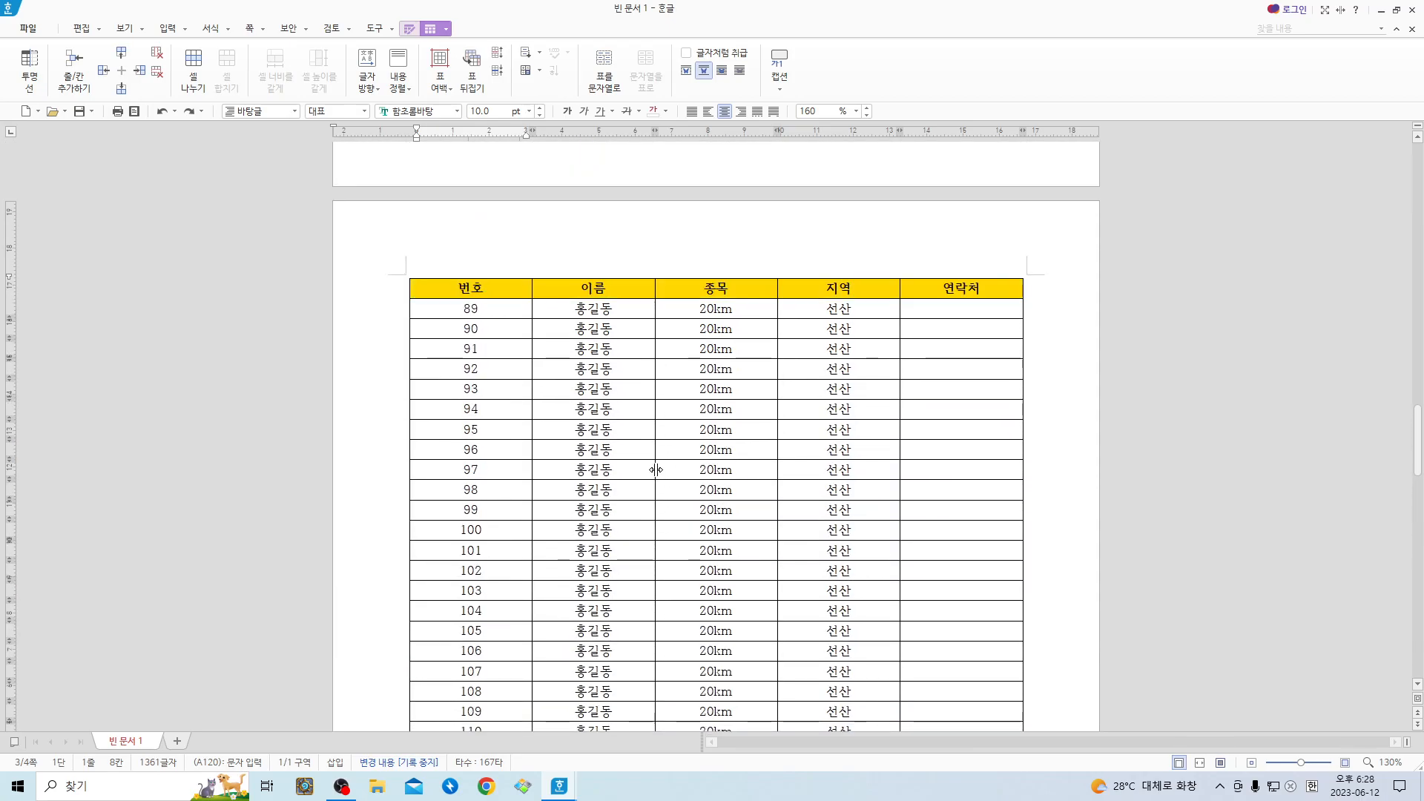
scroll(661, 460, down, 3)
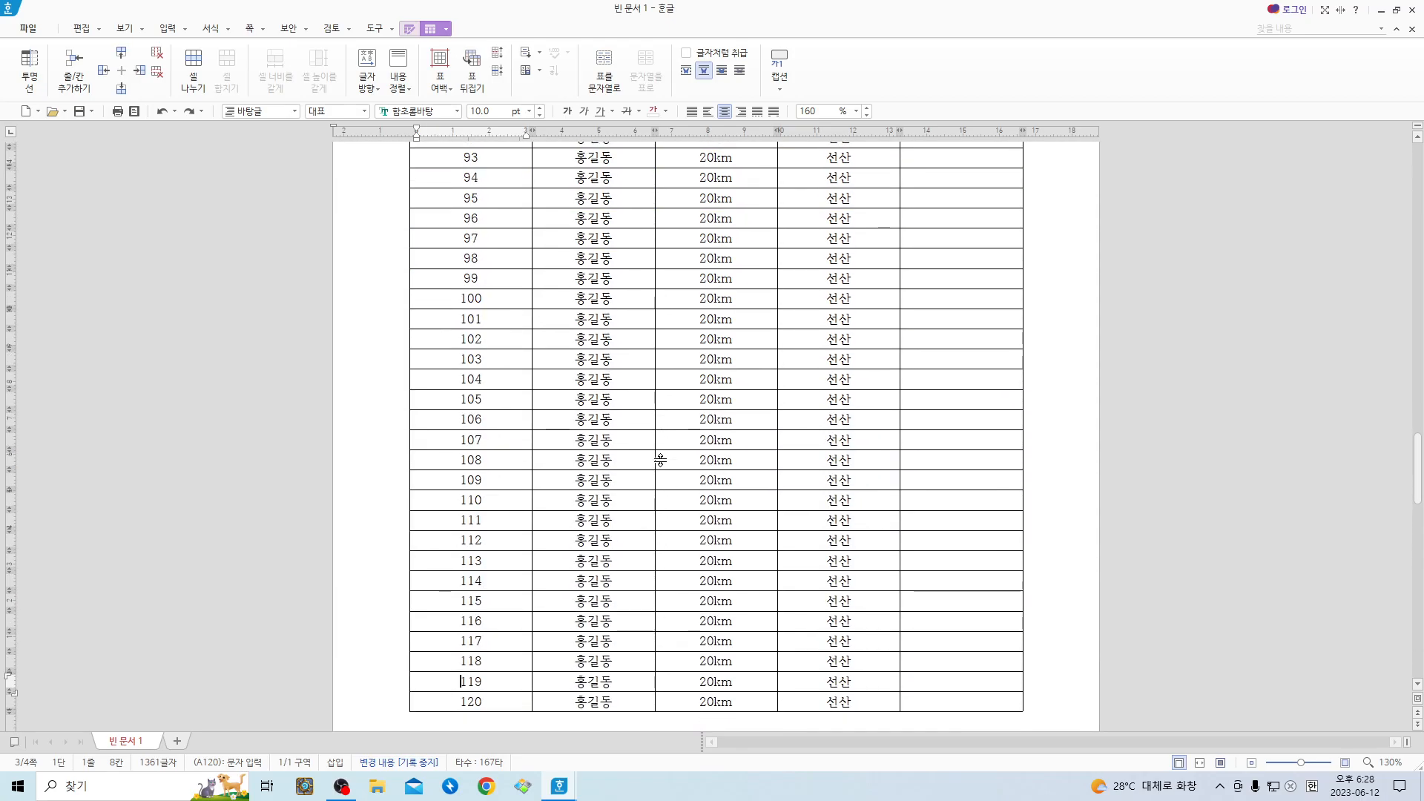
scroll(622, 473, down, 3)
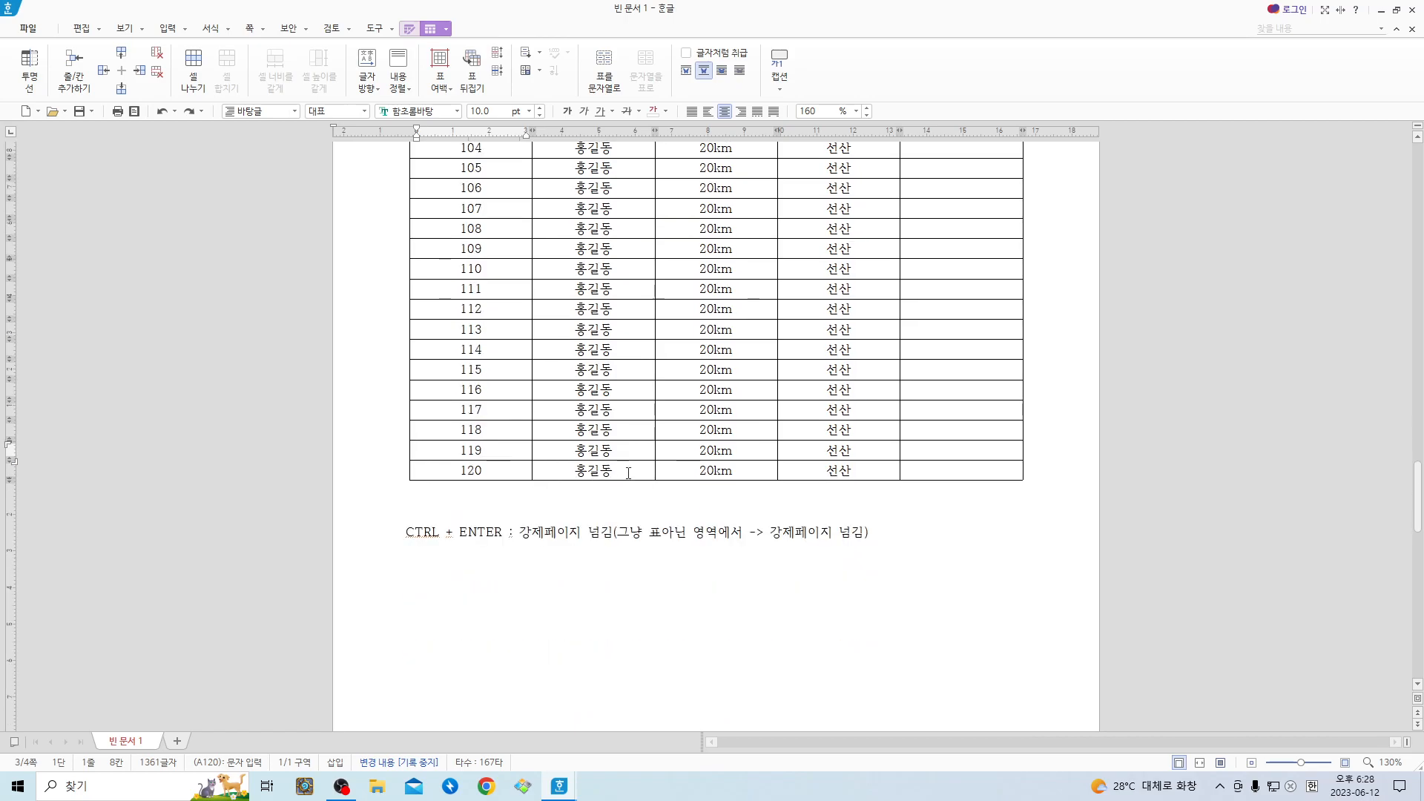
click(922, 472)
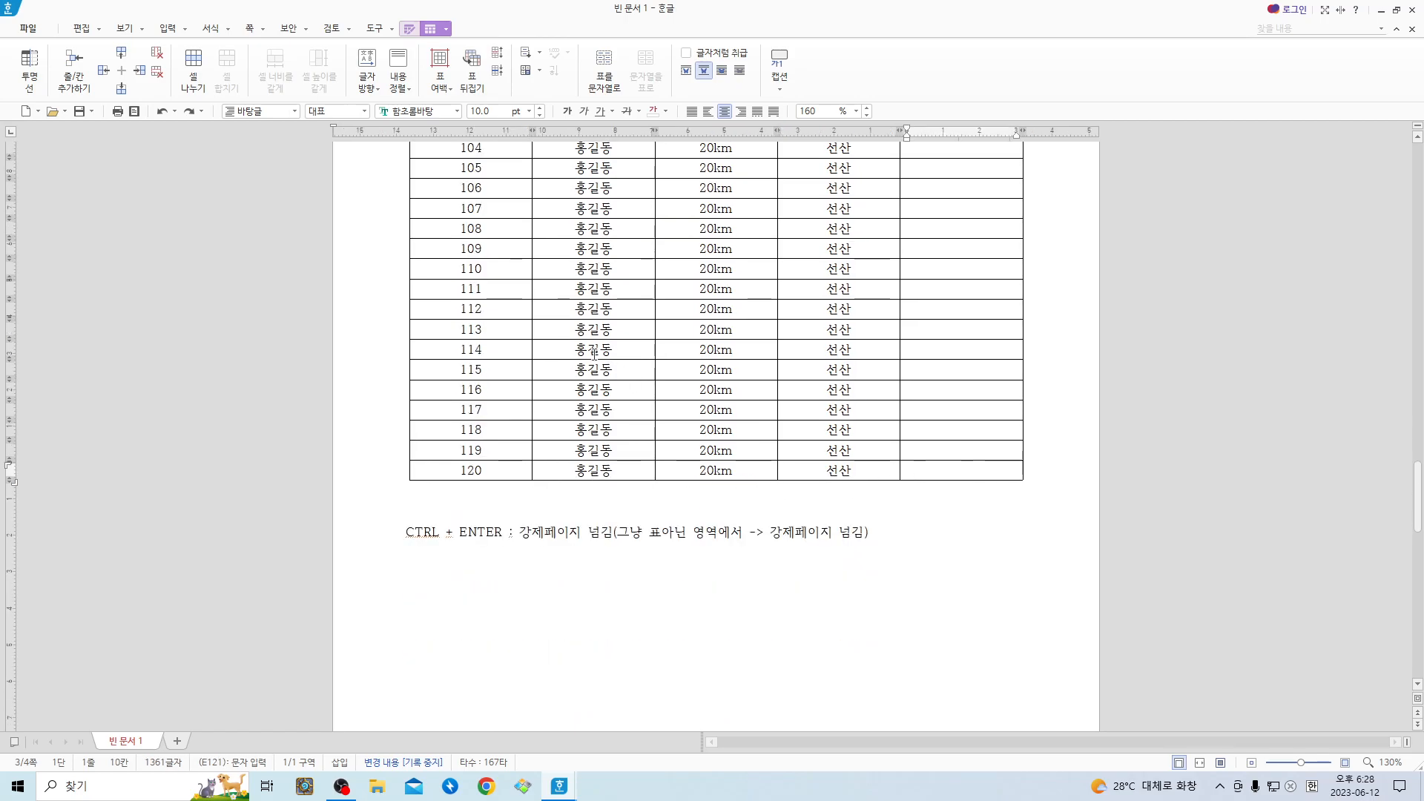
click(478, 364)
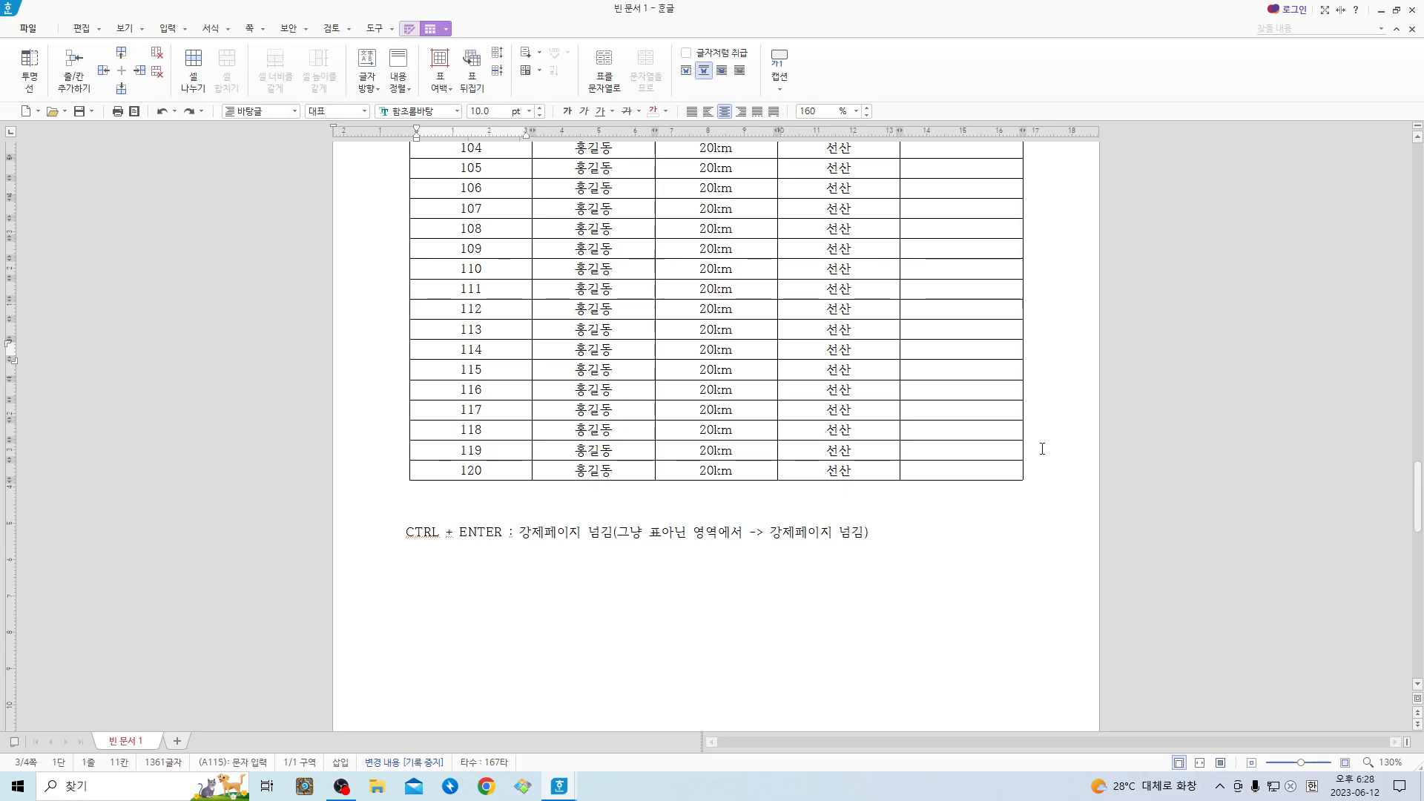
key(ctrl+Return)
key(ctrl+Return)
key(ctrl+Return)
key(ctrl+Return)
key(ctrl+Return)
key(ctrl+Return)
key(ctrl+Return)
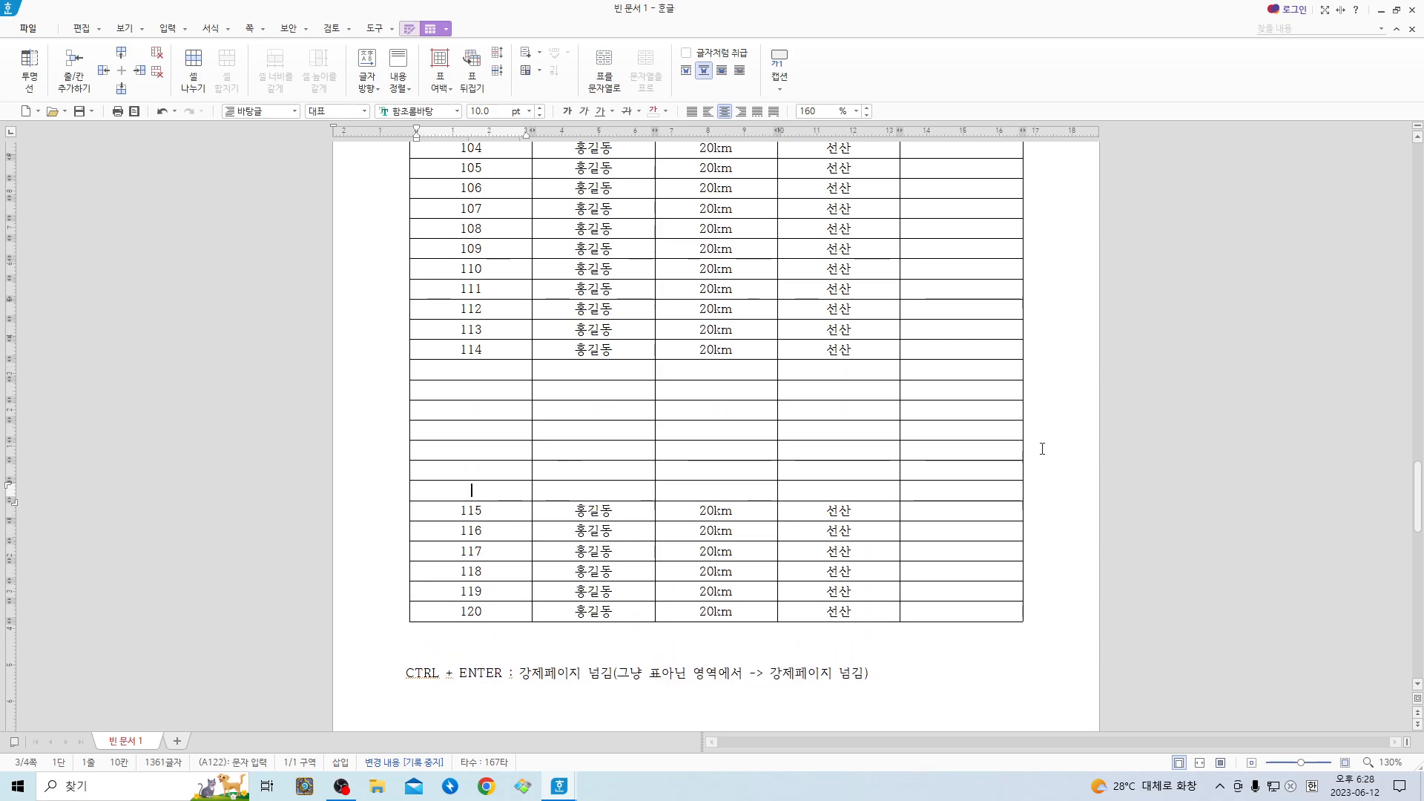
Delete the seven empty rows between rows 114 and 115.
key(ctrl+BackSpace)
key(ctrl+BackSpace)
key(ctrl+BackSpace)
key(ctrl+BackSpace)
key(ctrl+BackSpace)
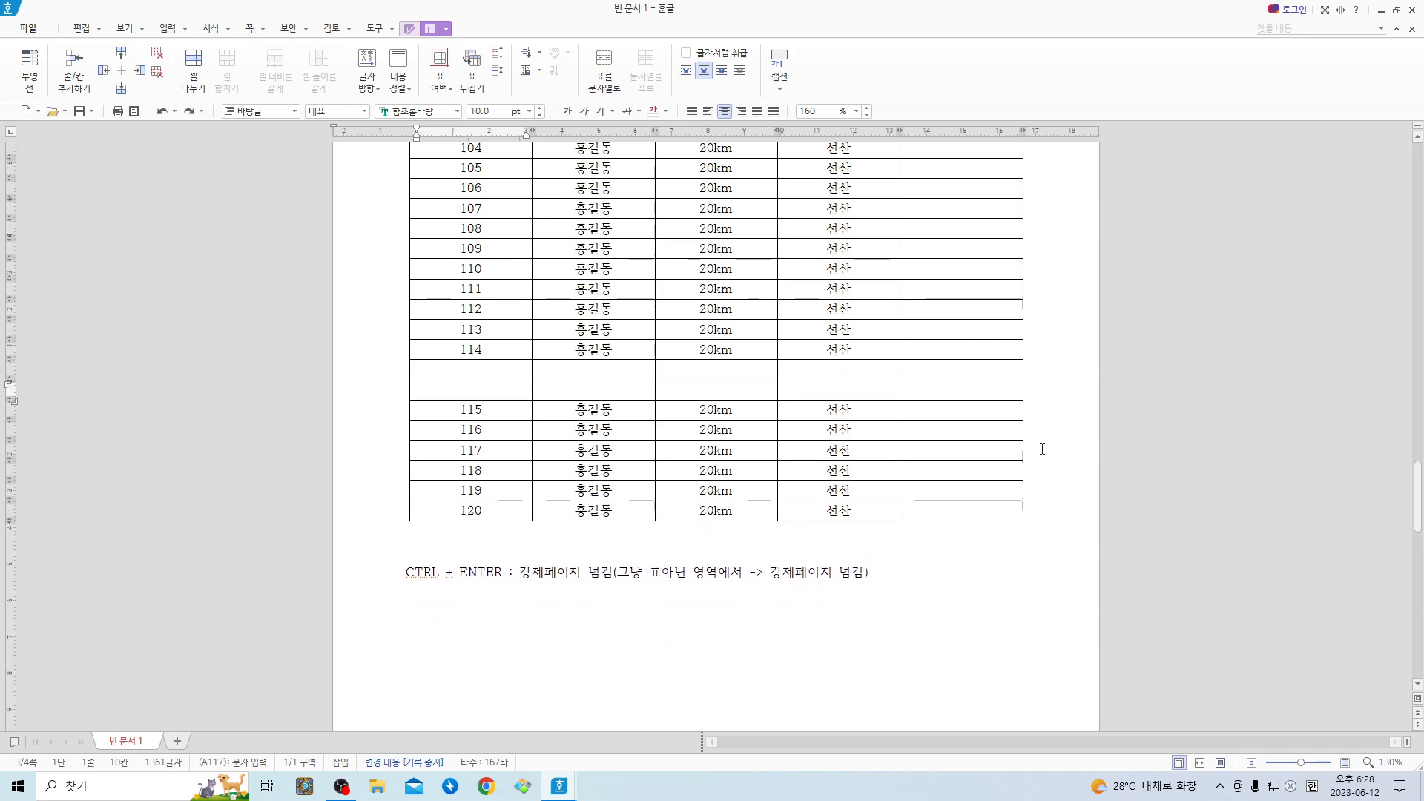
key(ctrl+BackSpace)
key(ctrl+BackSpace)
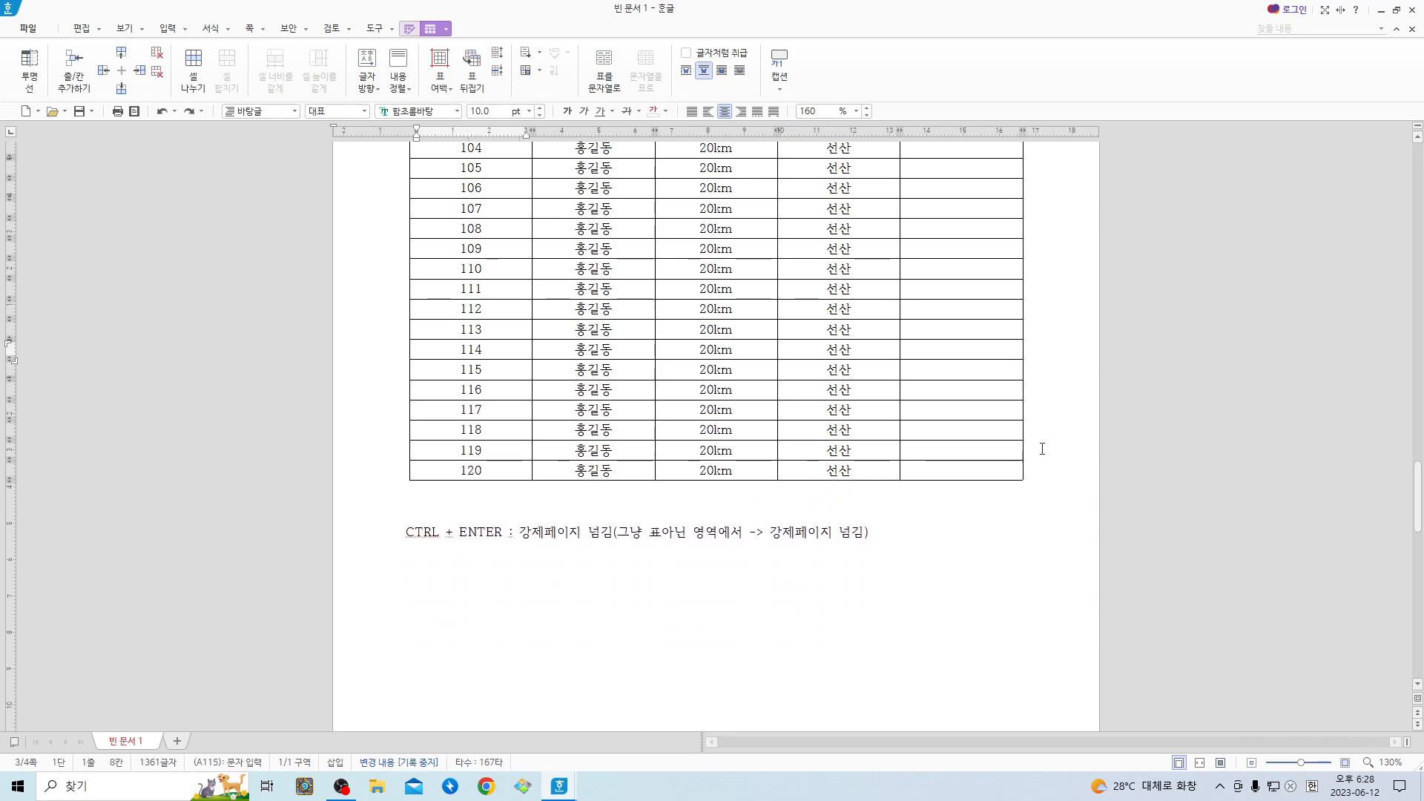
Insert a line break before the number in the 114 cell and remove it again.
key(ctrl+Return)
key(Return)
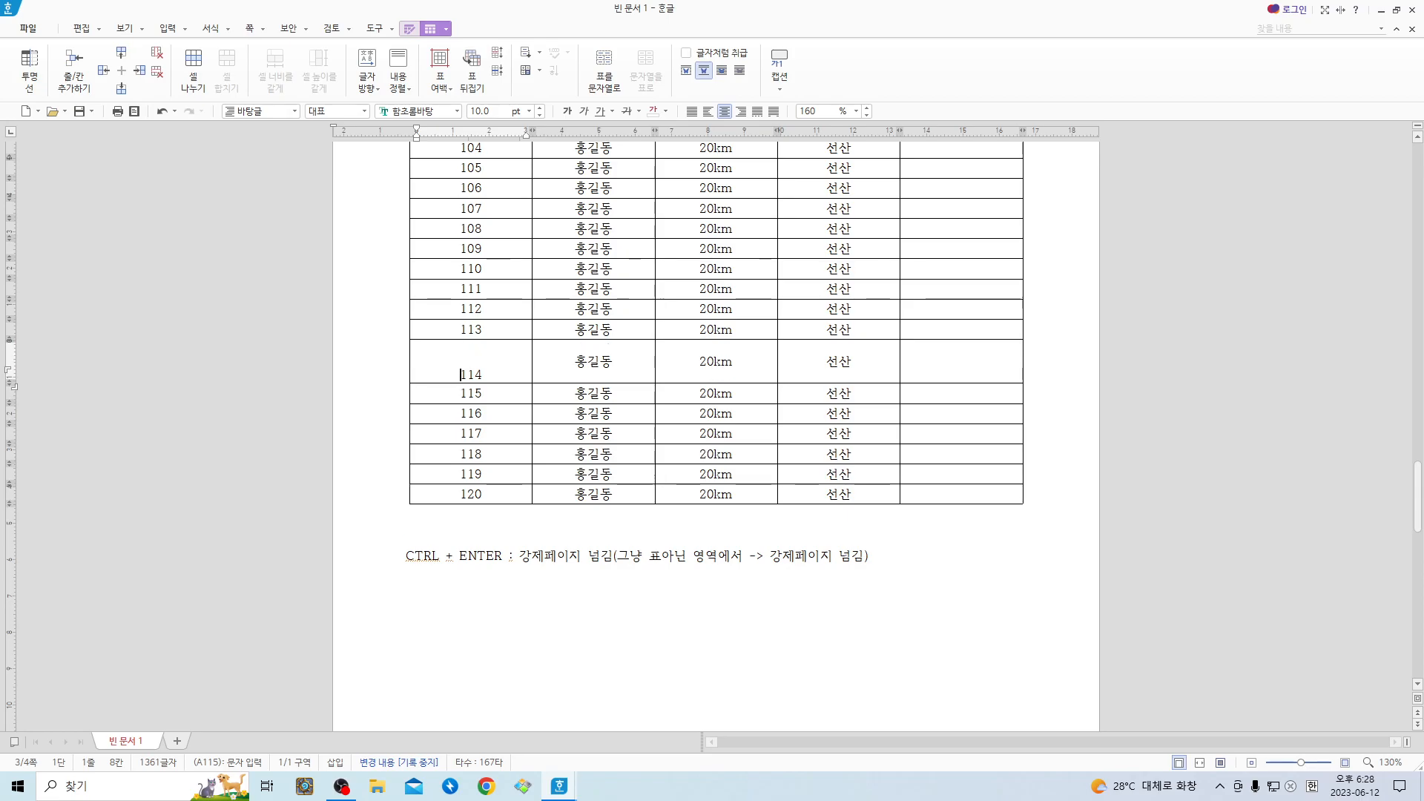
key(BackSpace)
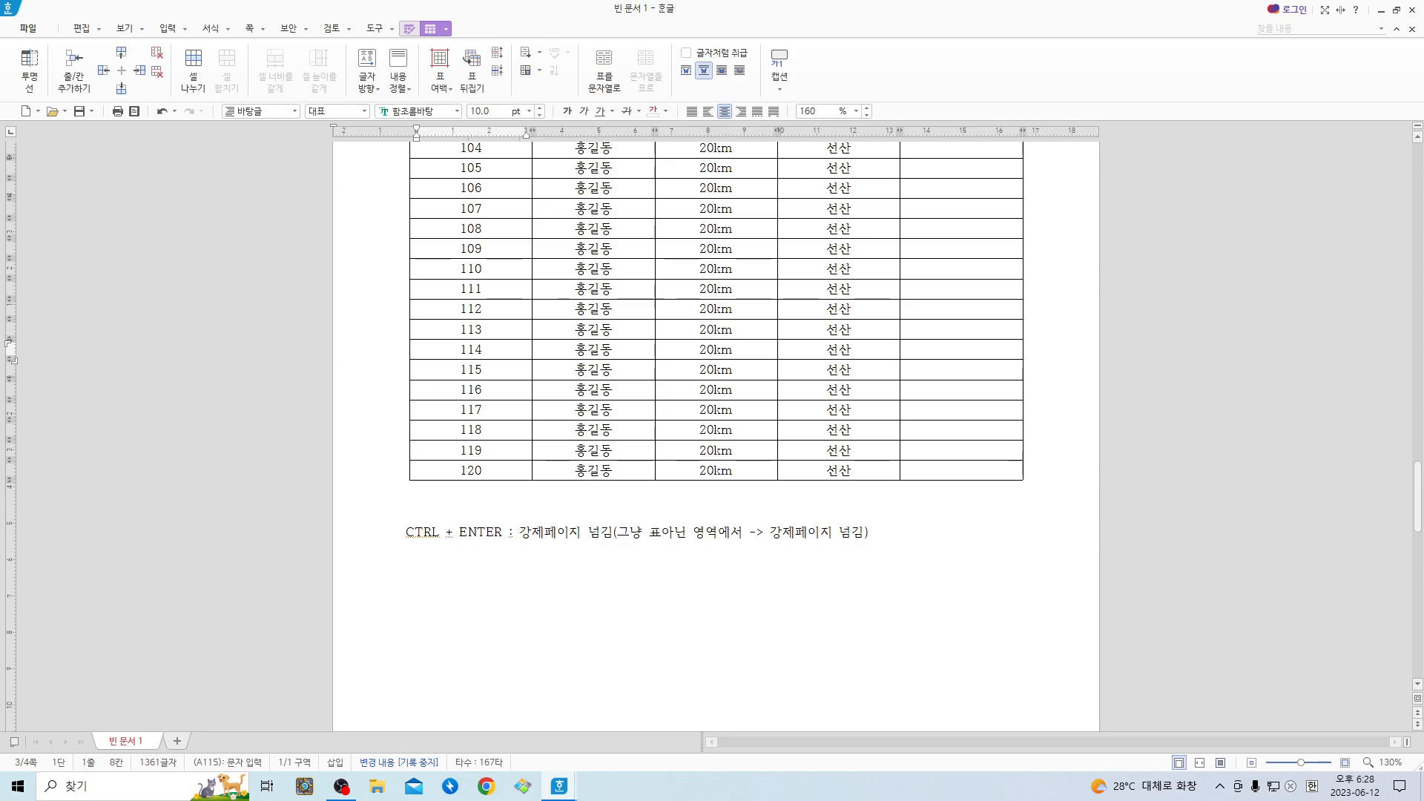
Add a second note line ": 표에서는 빈줄 삽입" below the page-break note, with its colon aligned under the first one.
click(954, 562)
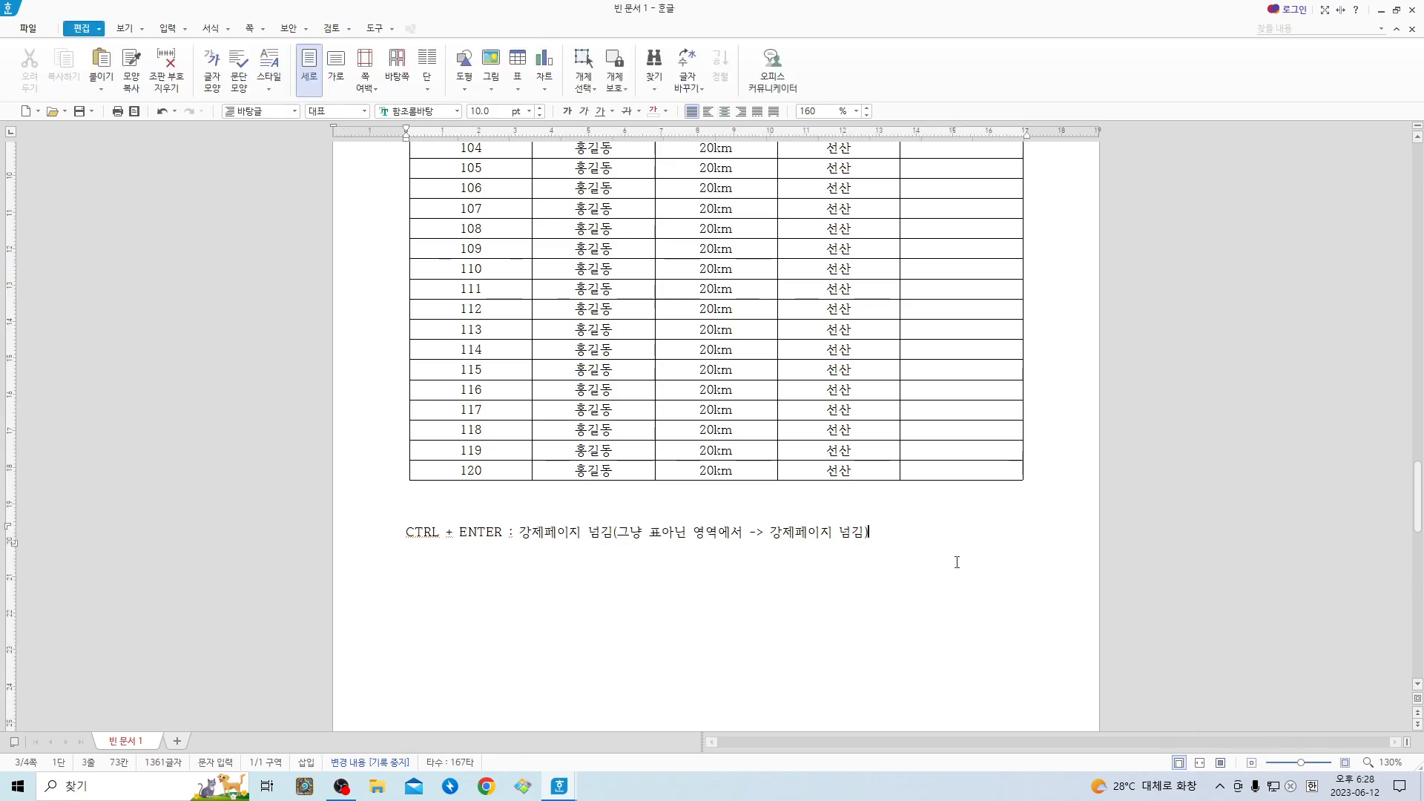
key(Return)
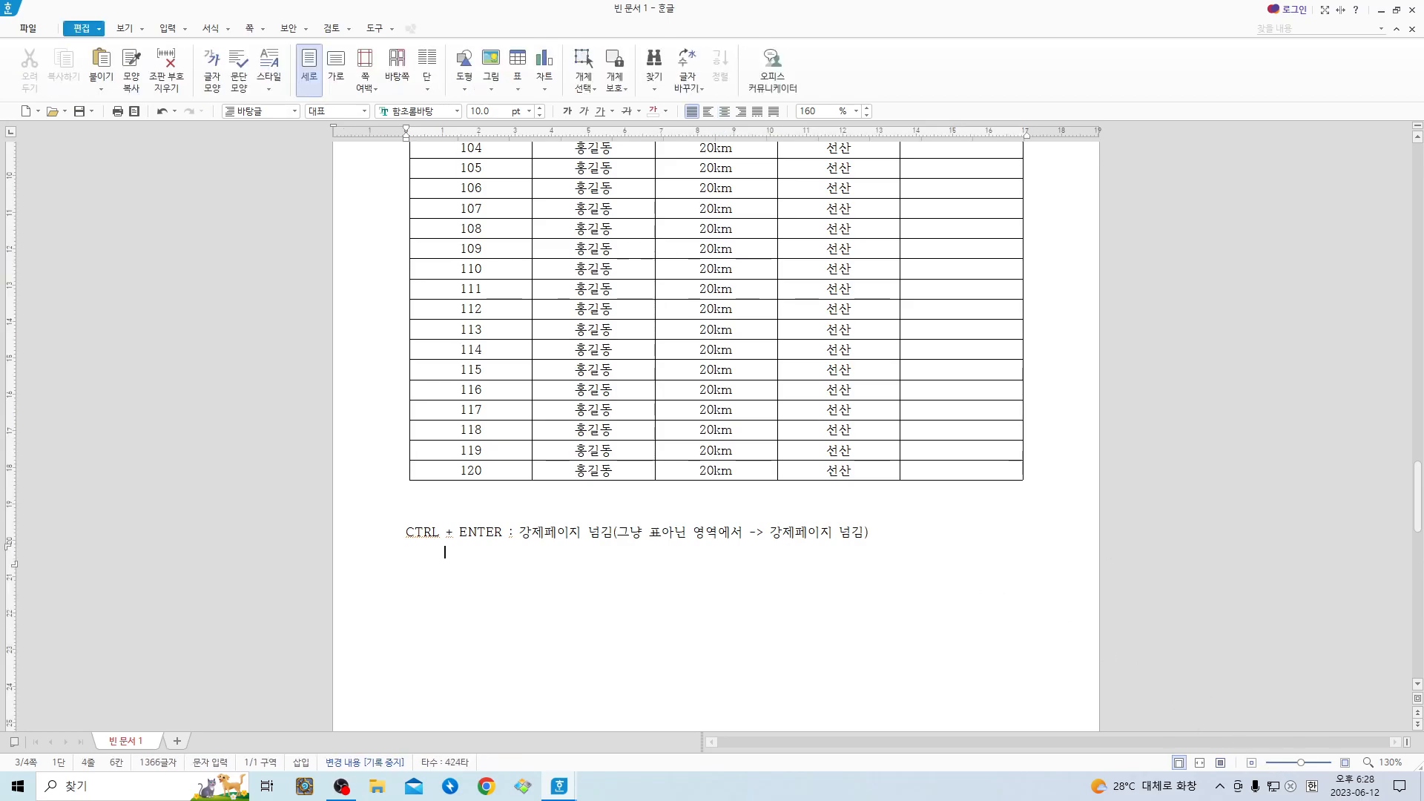
text(:)
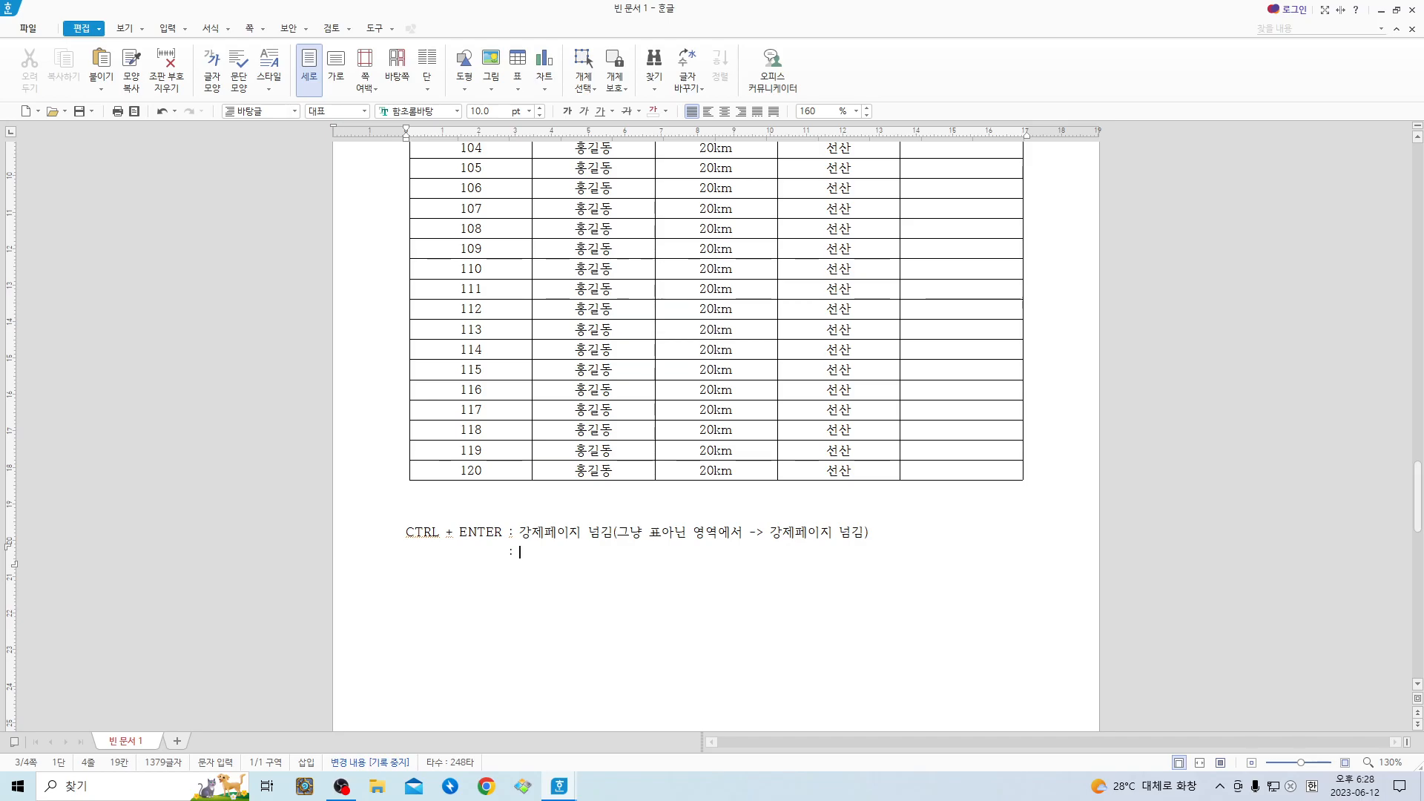
key(Hangul)
text(표에서는 빈줄 삽입)
click(671, 562)
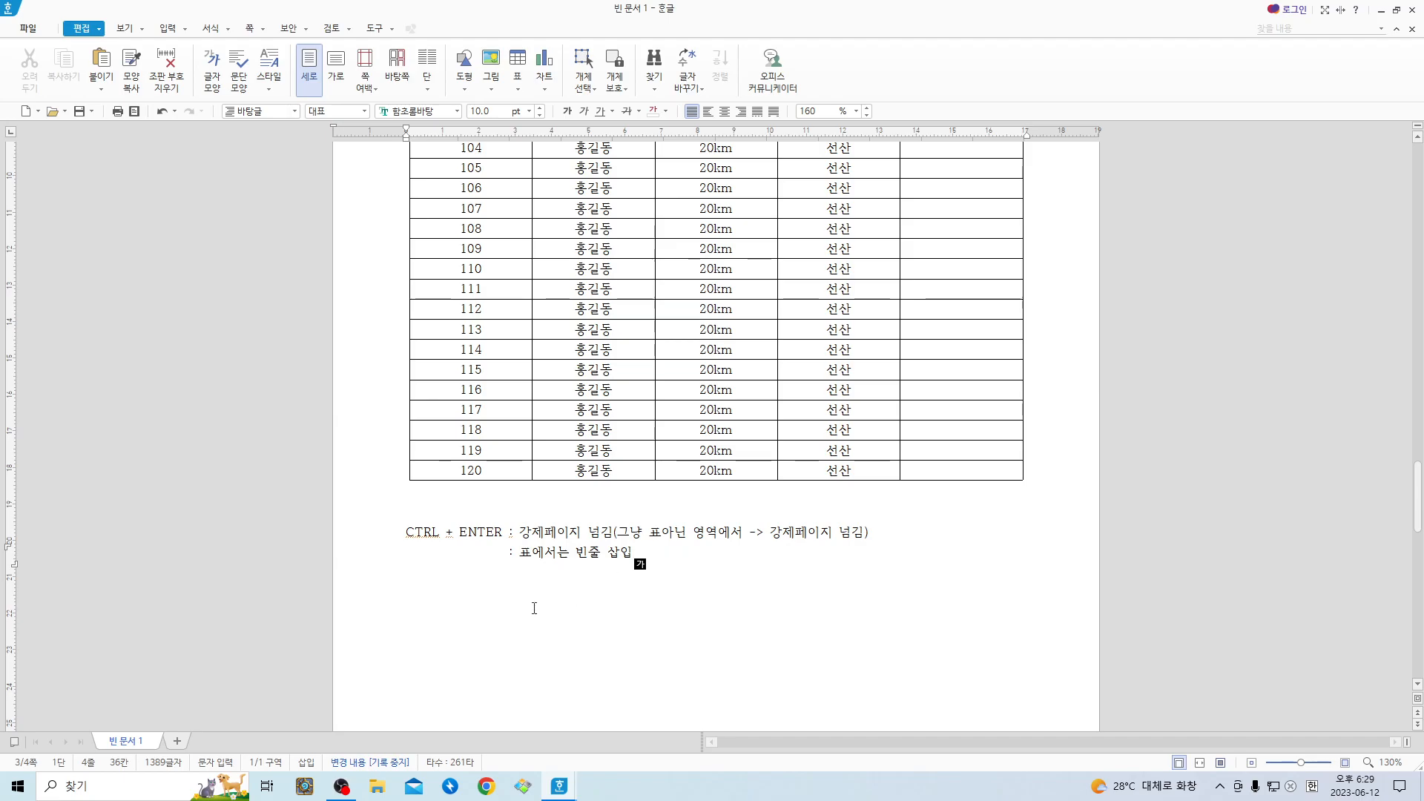
click(341, 787)
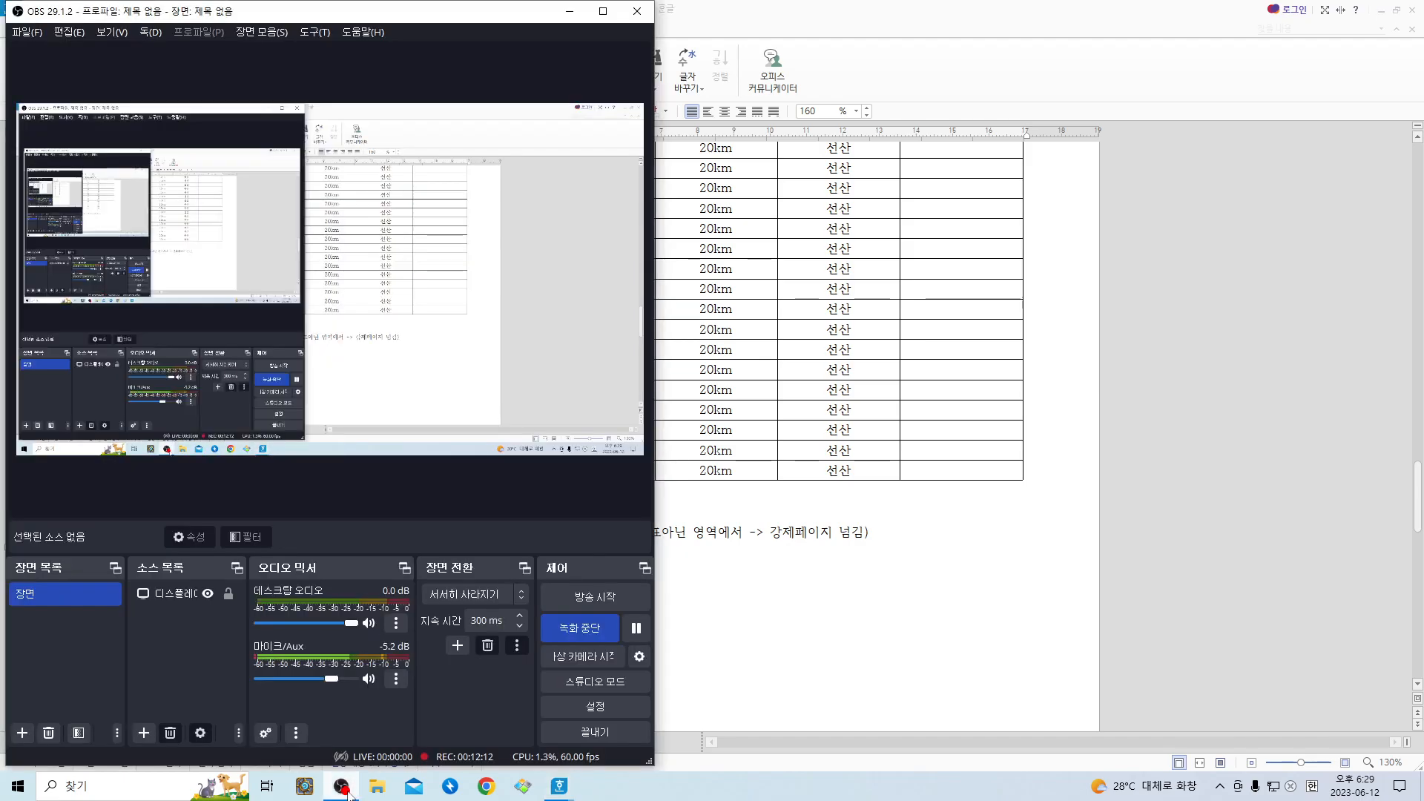